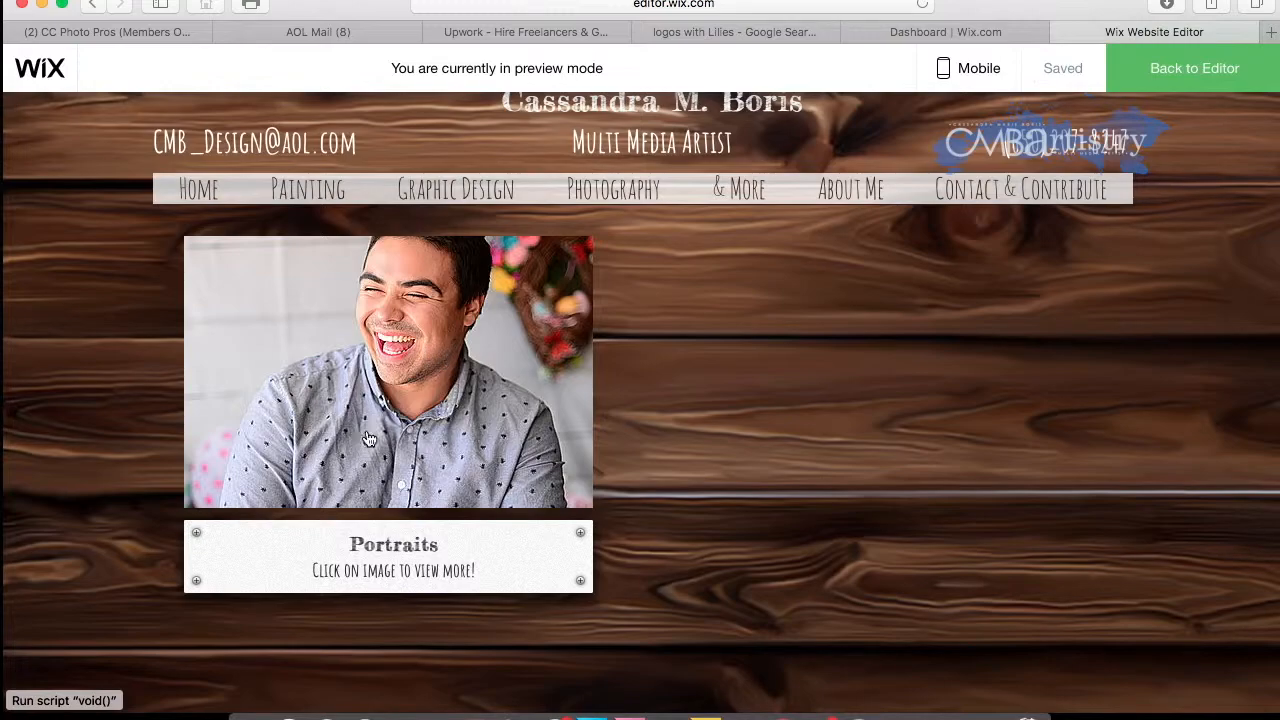
Step: Check how the Portraits image opens its gallery lightbox in preview, close the lightbox and return to editing
{"action": "left_click", "coordinate": [409, 385]}
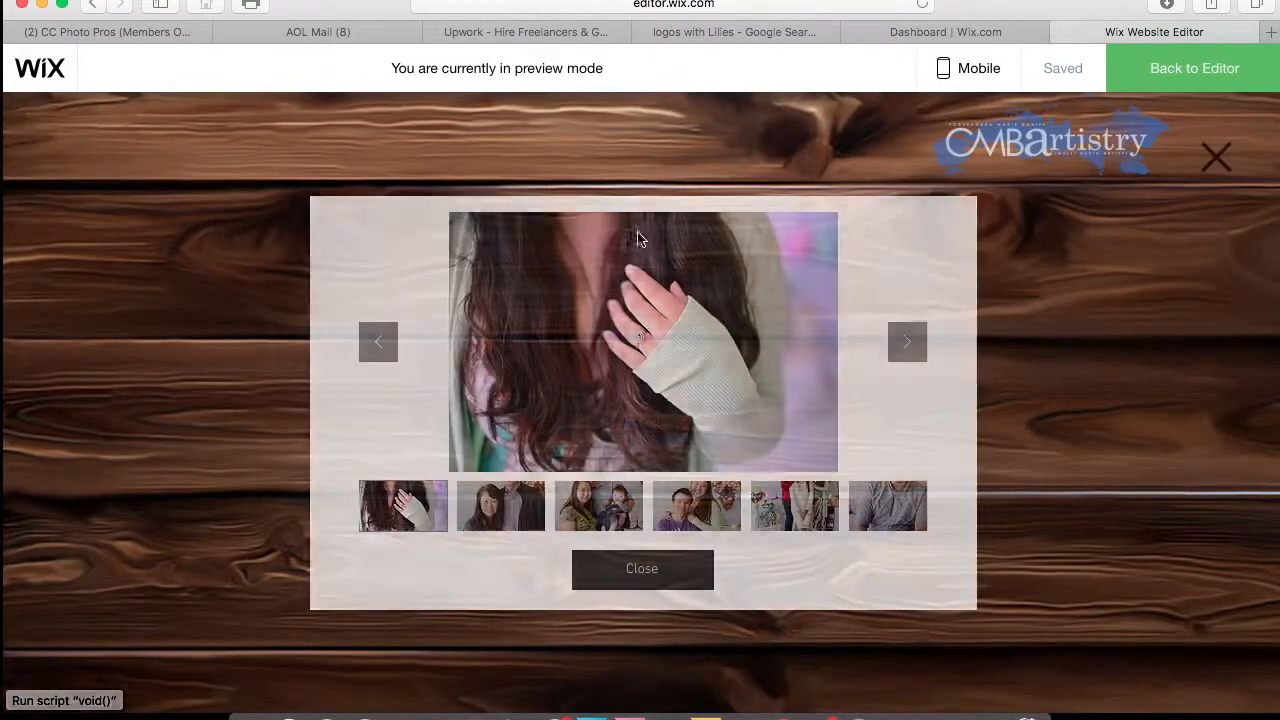
{"action": "left_click", "coordinate": [1216, 162]}
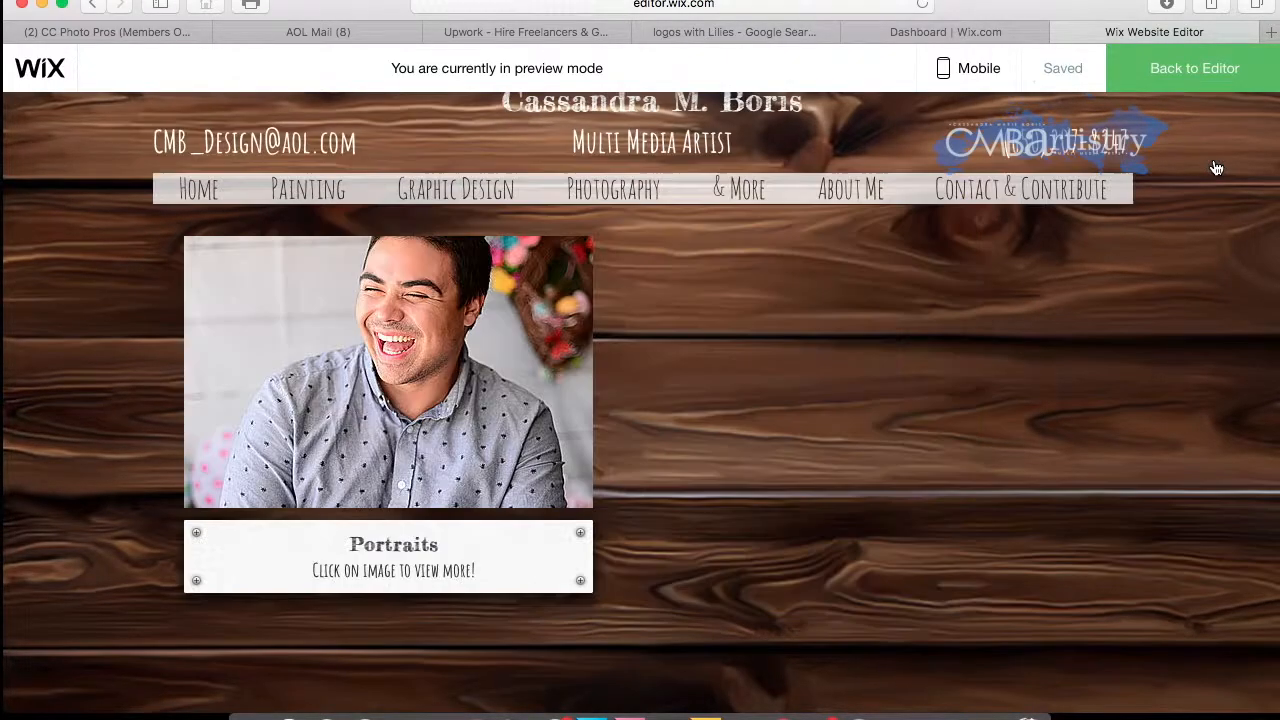
{"action": "left_click", "coordinate": [1178, 79]}
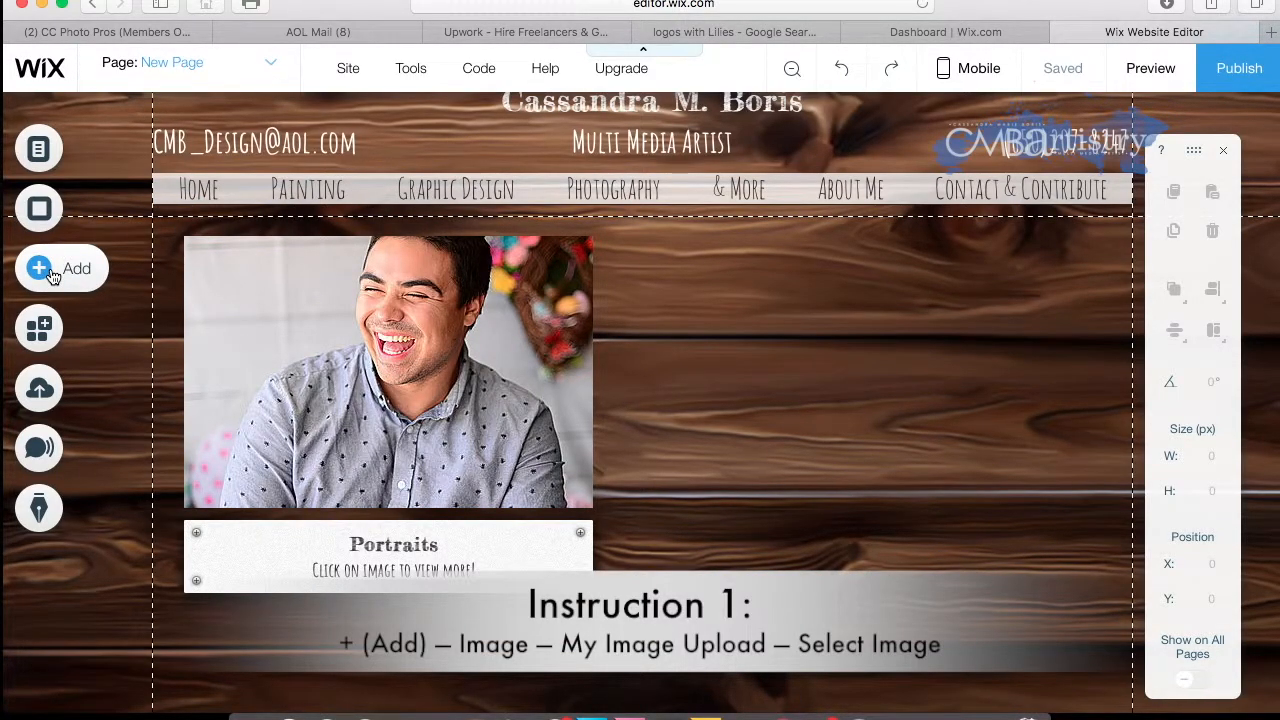
Step: Add the uploaded photo of the seated woman in the green cardigan from My Image Uploads to the page
{"action": "left_click", "coordinate": [45, 270]}
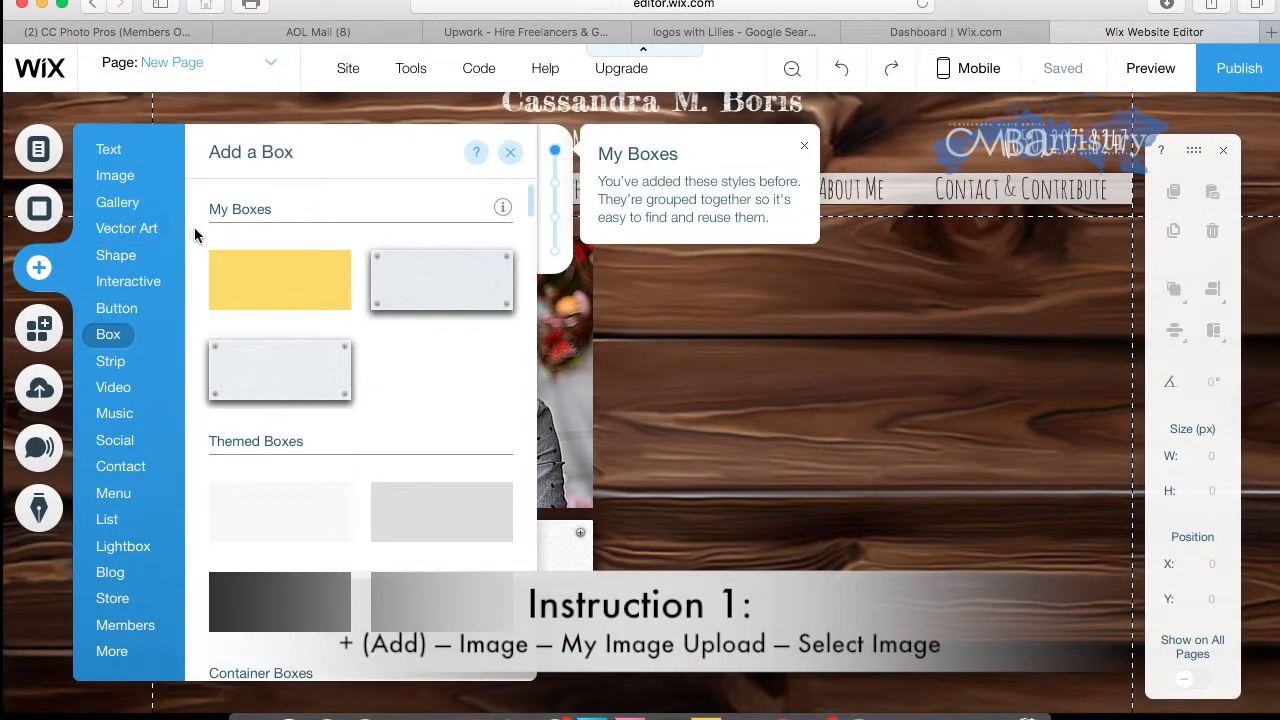
{"action": "left_click", "coordinate": [115, 156]}
{"action": "left_click", "coordinate": [122, 175]}
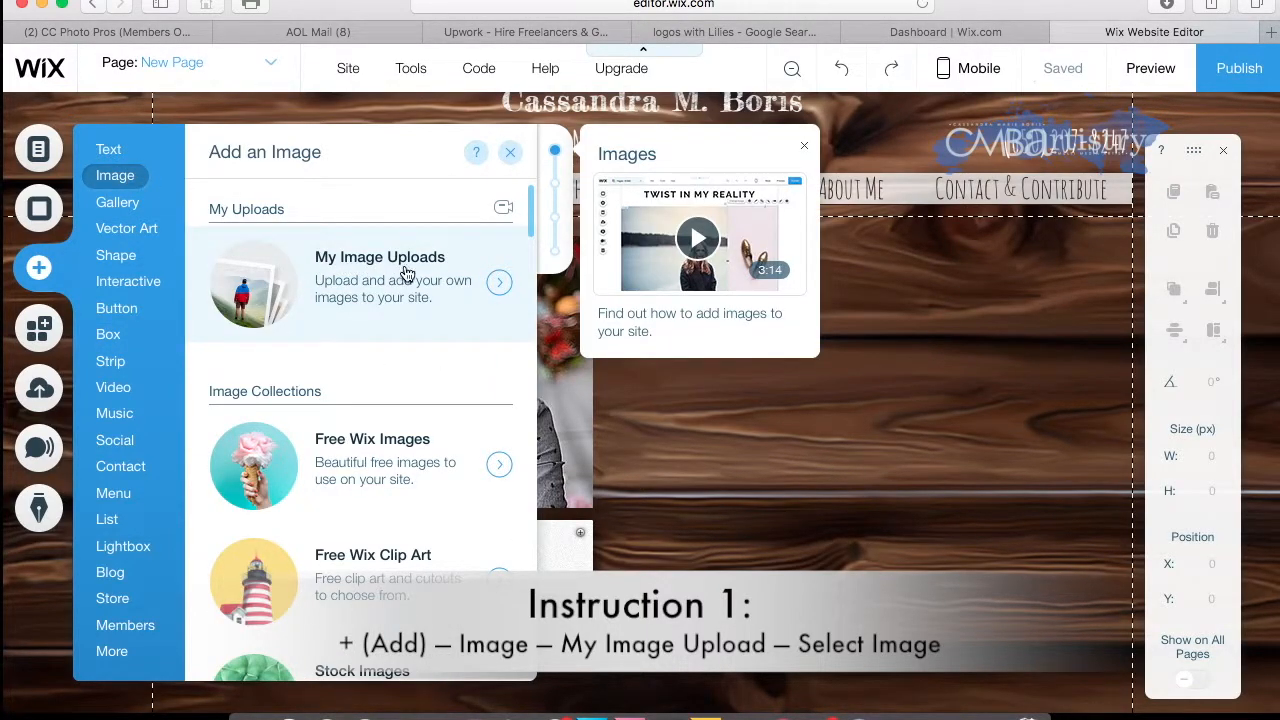
{"action": "left_click", "coordinate": [498, 286]}
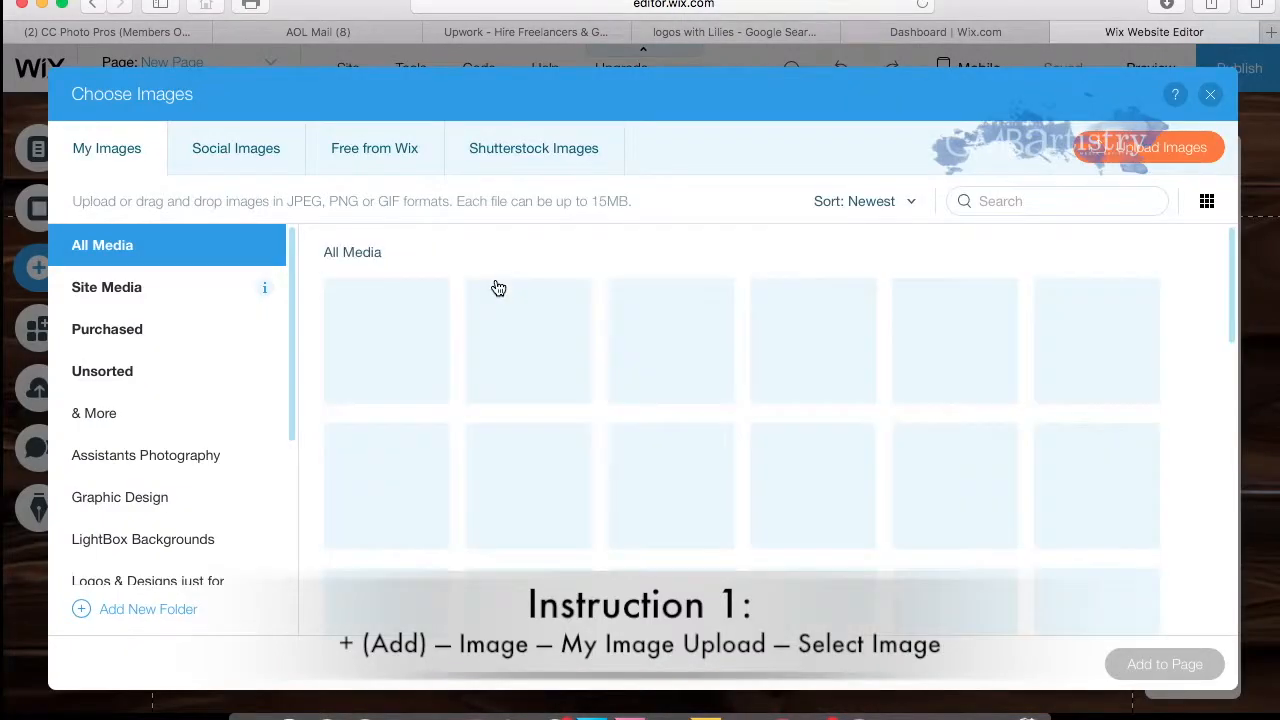
{"action": "scroll", "coordinate": [632, 482], "scroll_direction": "down", "scroll_amount": 5}
{"action": "scroll", "coordinate": [632, 482], "scroll_direction": "down", "scroll_amount": 10}
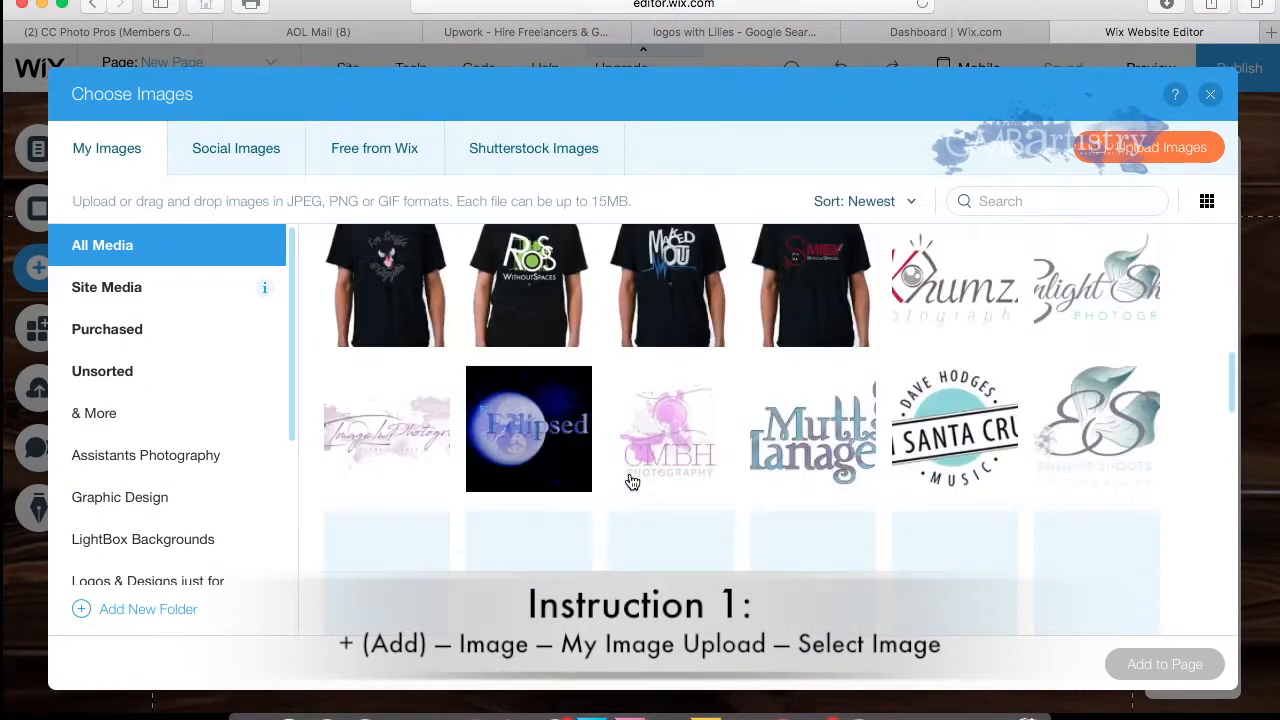
{"action": "scroll", "coordinate": [632, 482], "scroll_direction": "down", "scroll_amount": 10}
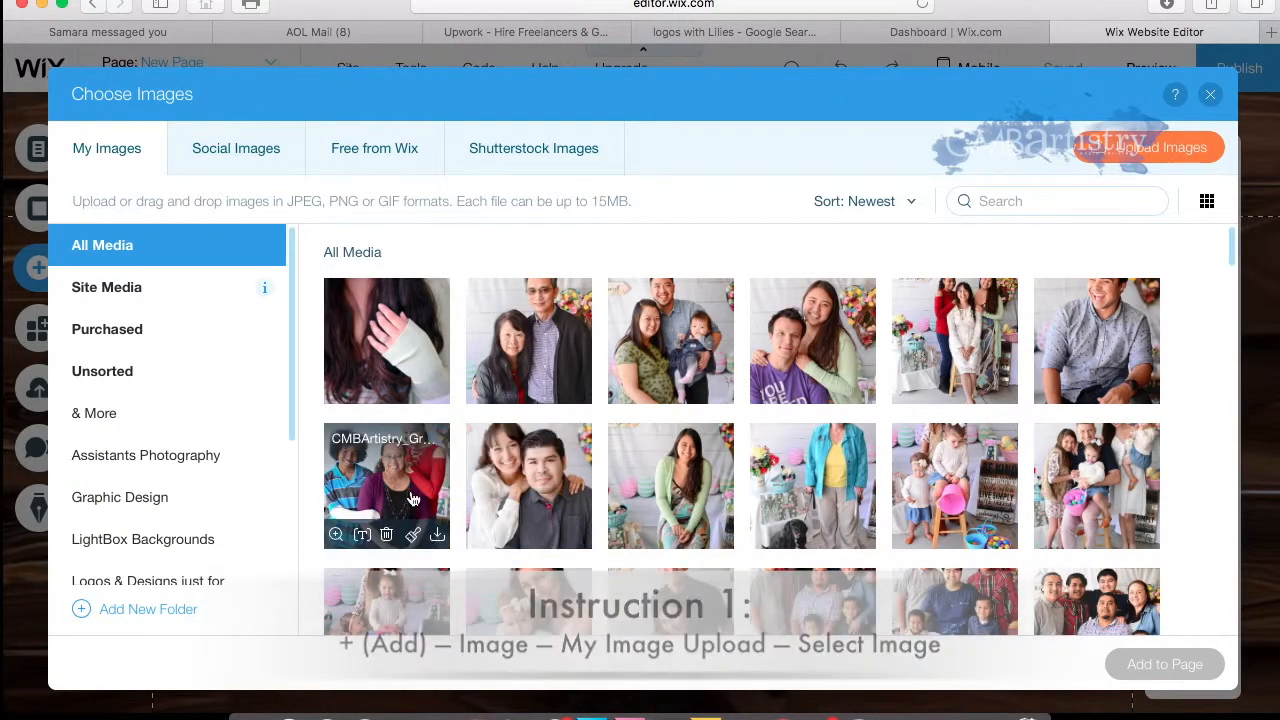
{"action": "left_click", "coordinate": [670, 475]}
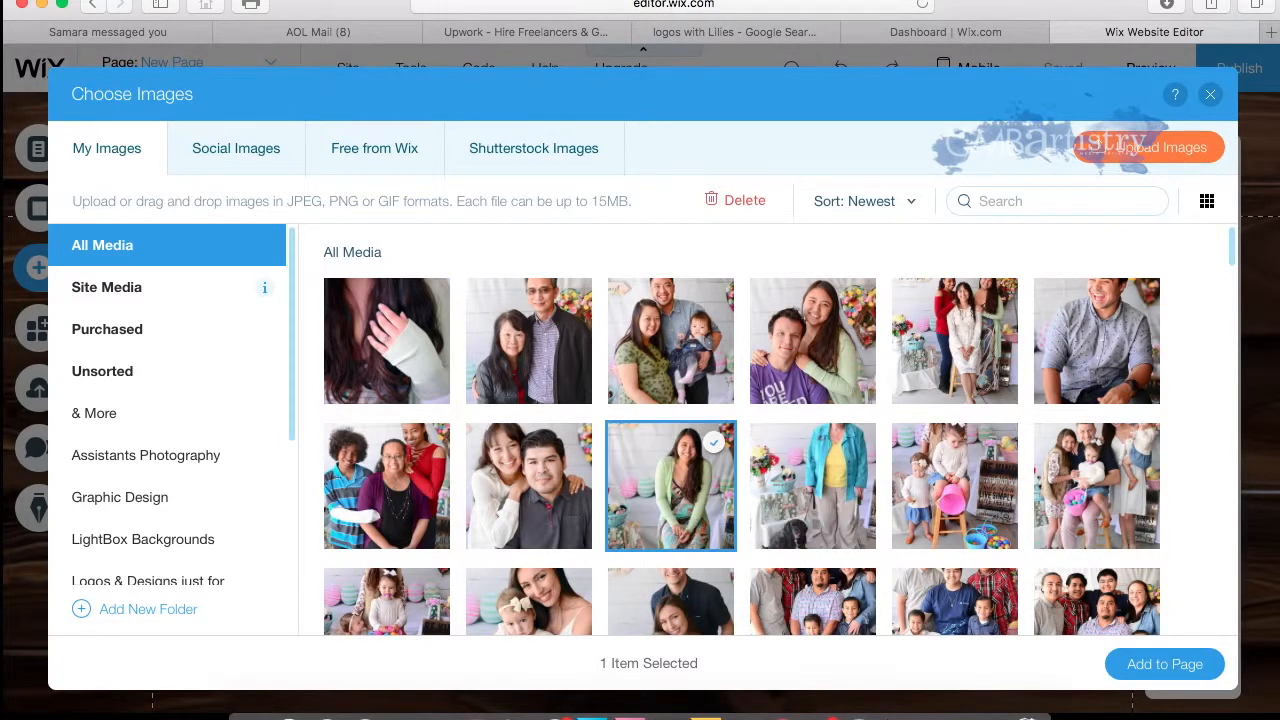
{"action": "left_click", "coordinate": [1163, 664]}
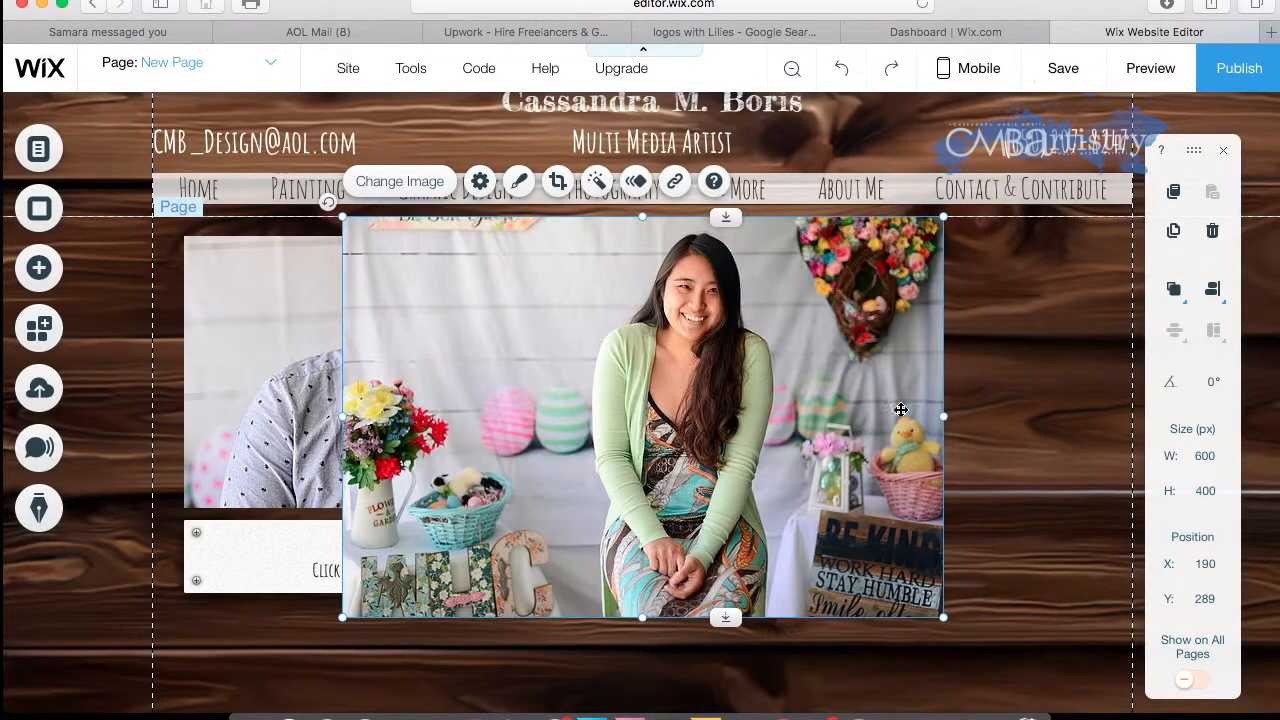
Step: Move the new photo beside the Portraits image and shrink it to about 462 × 307 px
{"action": "left_click_drag", "start_coordinate": [770, 424], "coordinate": [955, 431]}
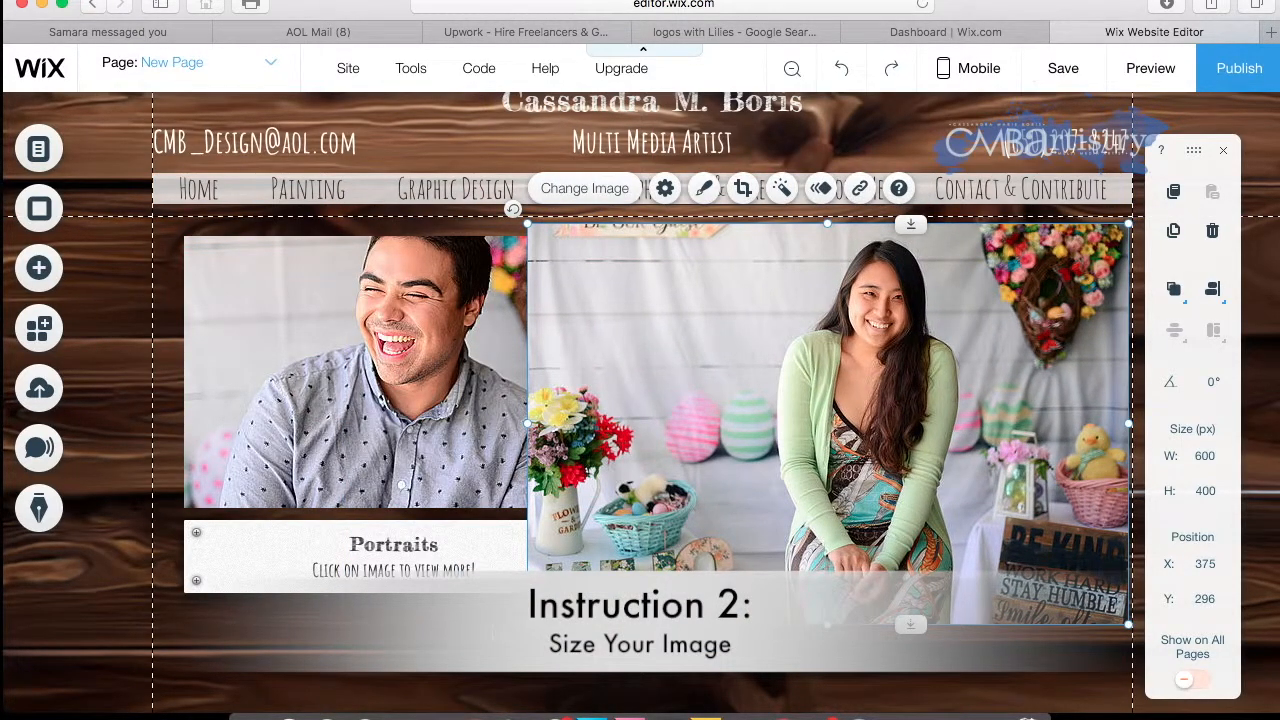
{"action": "left_click_drag", "start_coordinate": [527, 624], "coordinate": [661, 531]}
{"action": "left_click_drag", "start_coordinate": [853, 428], "coordinate": [831, 443]}
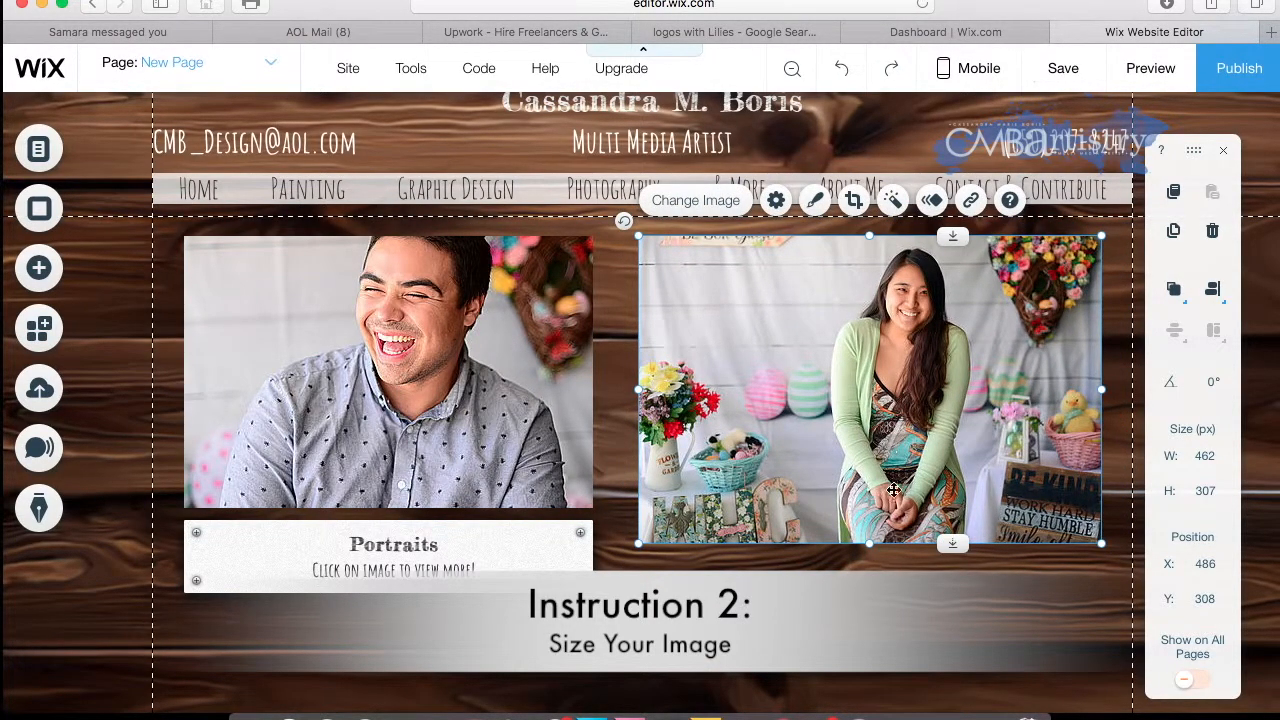
Step: Crop the new photo to about 413 × 272 px and align it with the Portraits image at about X 522, Y 308
{"action": "left_click", "coordinate": [854, 202]}
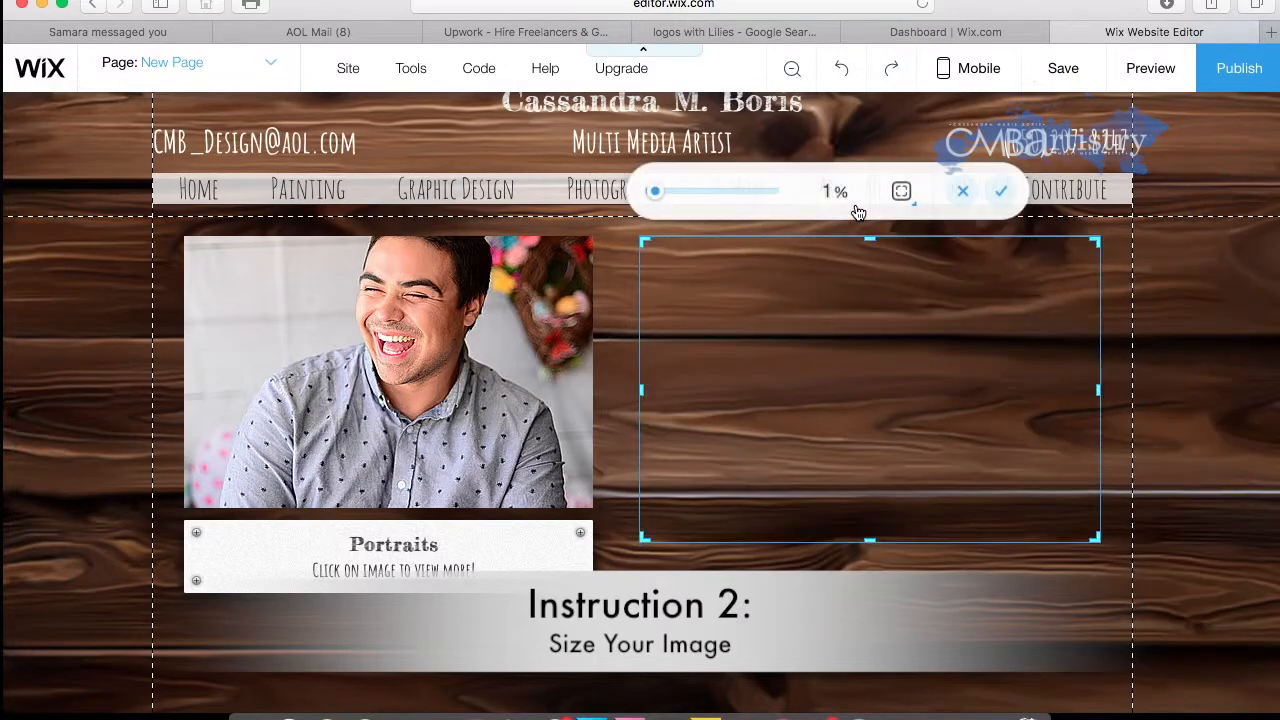
{"action": "left_click_drag", "start_coordinate": [872, 543], "coordinate": [872, 506]}
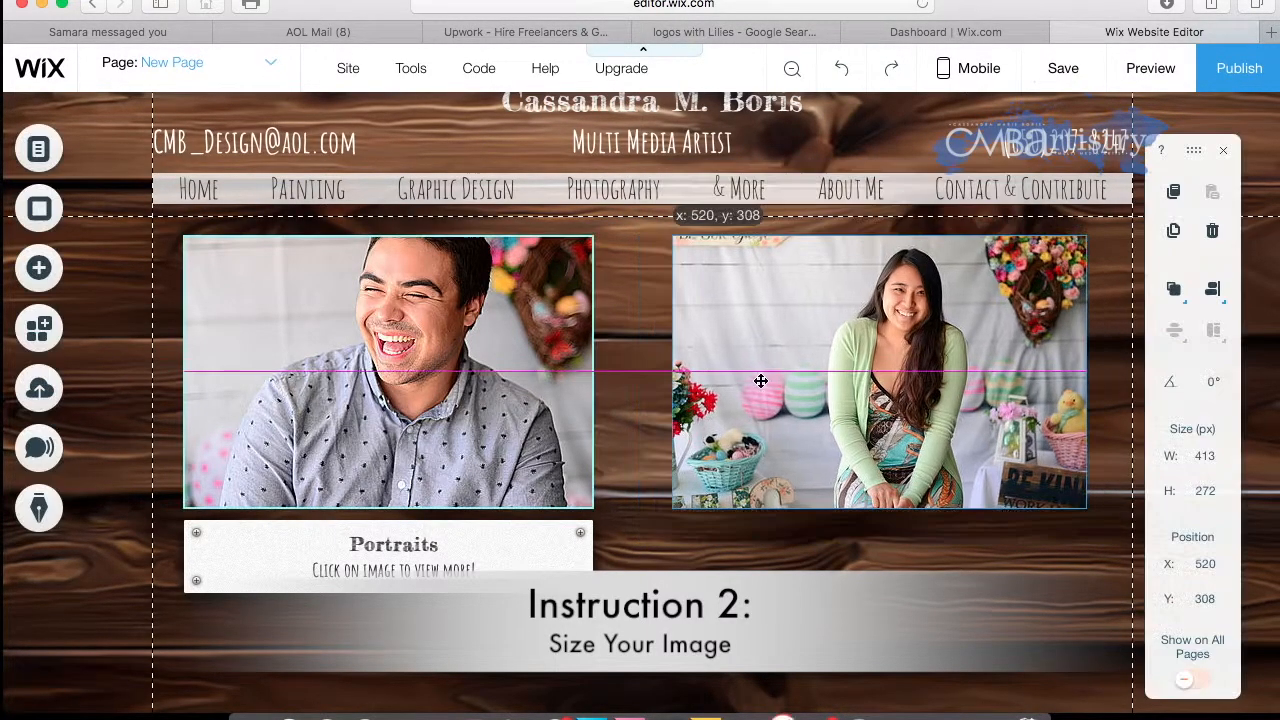
{"action": "left_click_drag", "start_coordinate": [760, 381], "coordinate": [762, 382]}
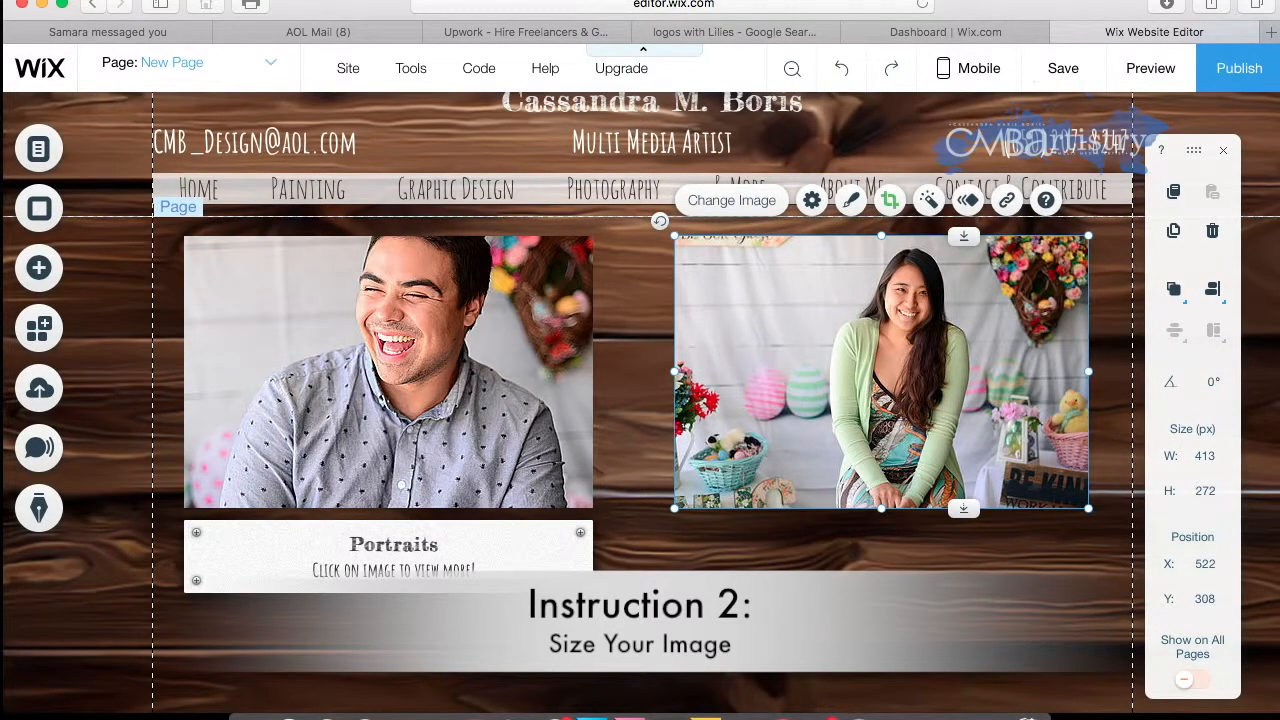
{"action": "left_click", "coordinate": [610, 583]}
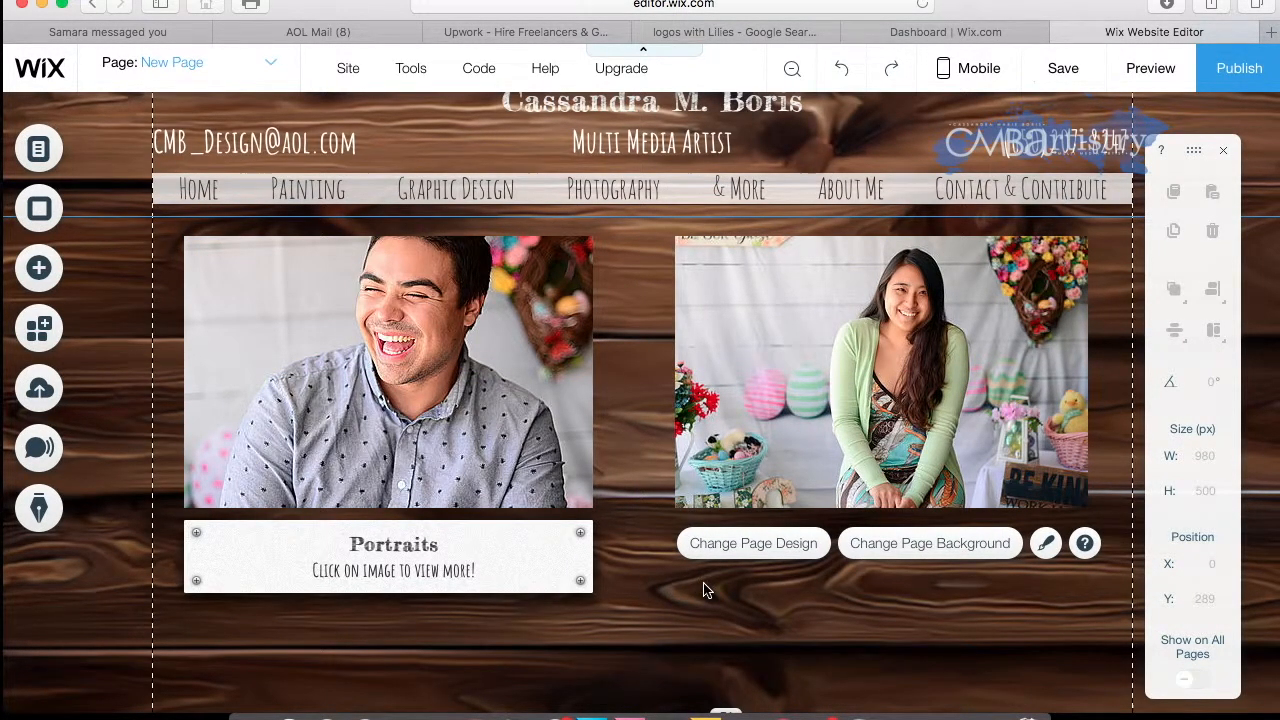
Step: Add a white box with corner screws from My Boxes and fit it beneath the new photo, matching the Portraits caption box
{"action": "left_click", "coordinate": [44, 268]}
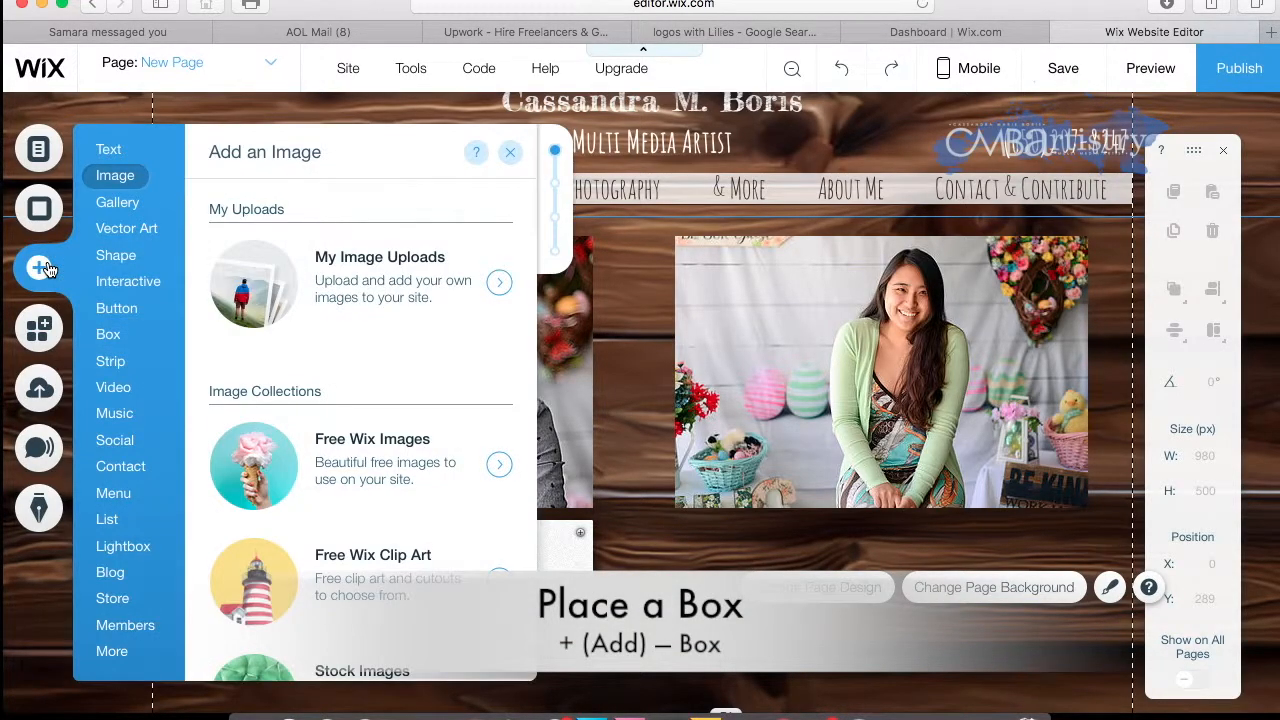
{"action": "left_click", "coordinate": [110, 338]}
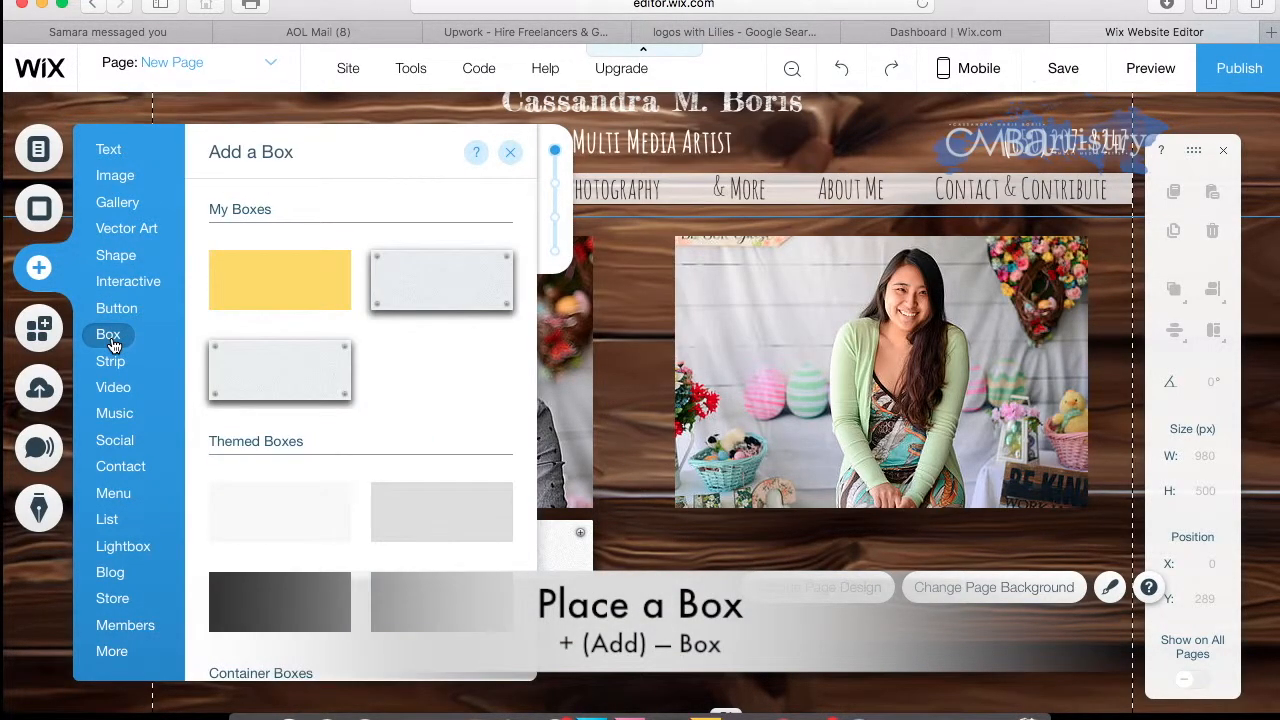
{"action": "left_click", "coordinate": [435, 288]}
{"action": "left_click_drag", "start_coordinate": [678, 418], "coordinate": [836, 486]}
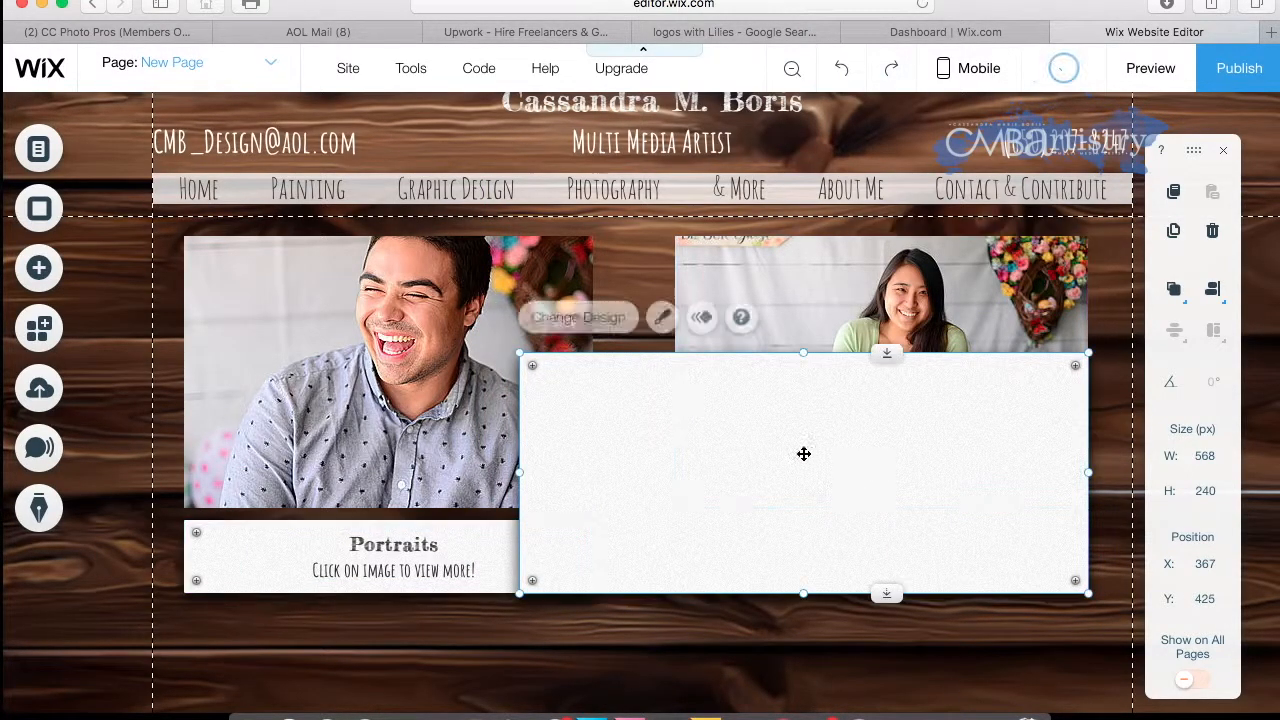
{"action": "left_click_drag", "start_coordinate": [528, 361], "coordinate": [677, 519]}
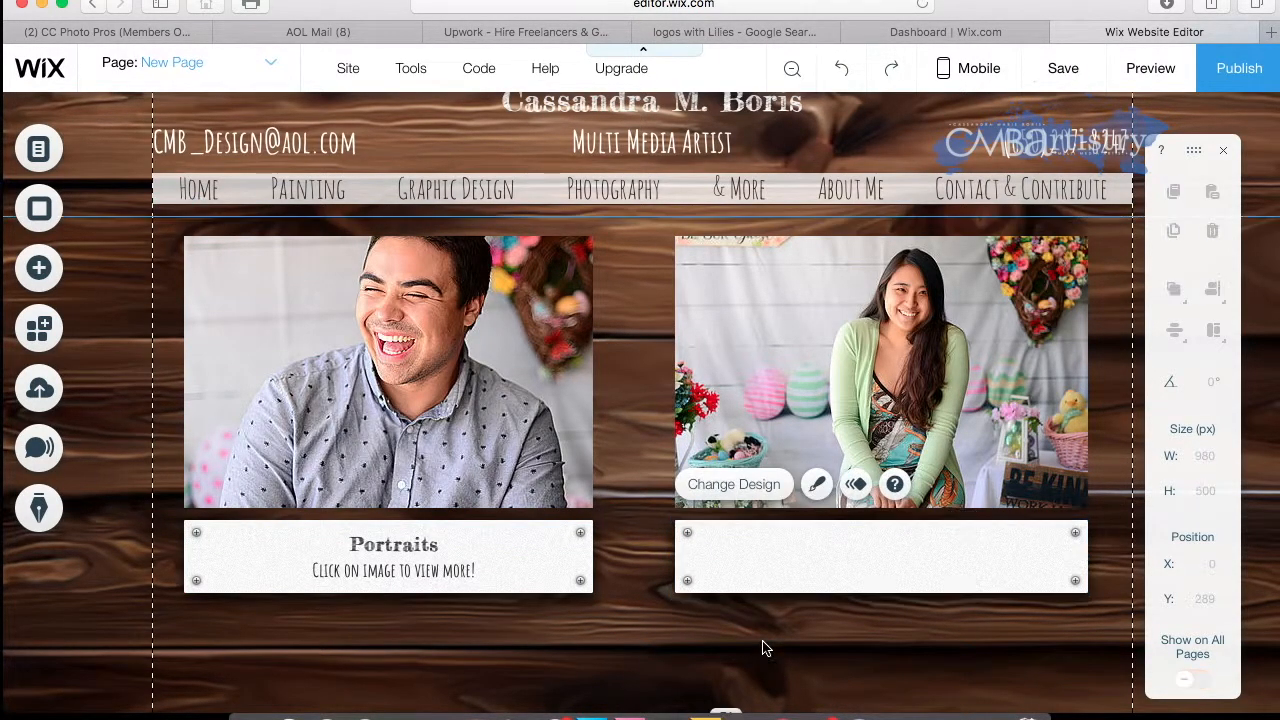
{"action": "left_click", "coordinate": [763, 646]}
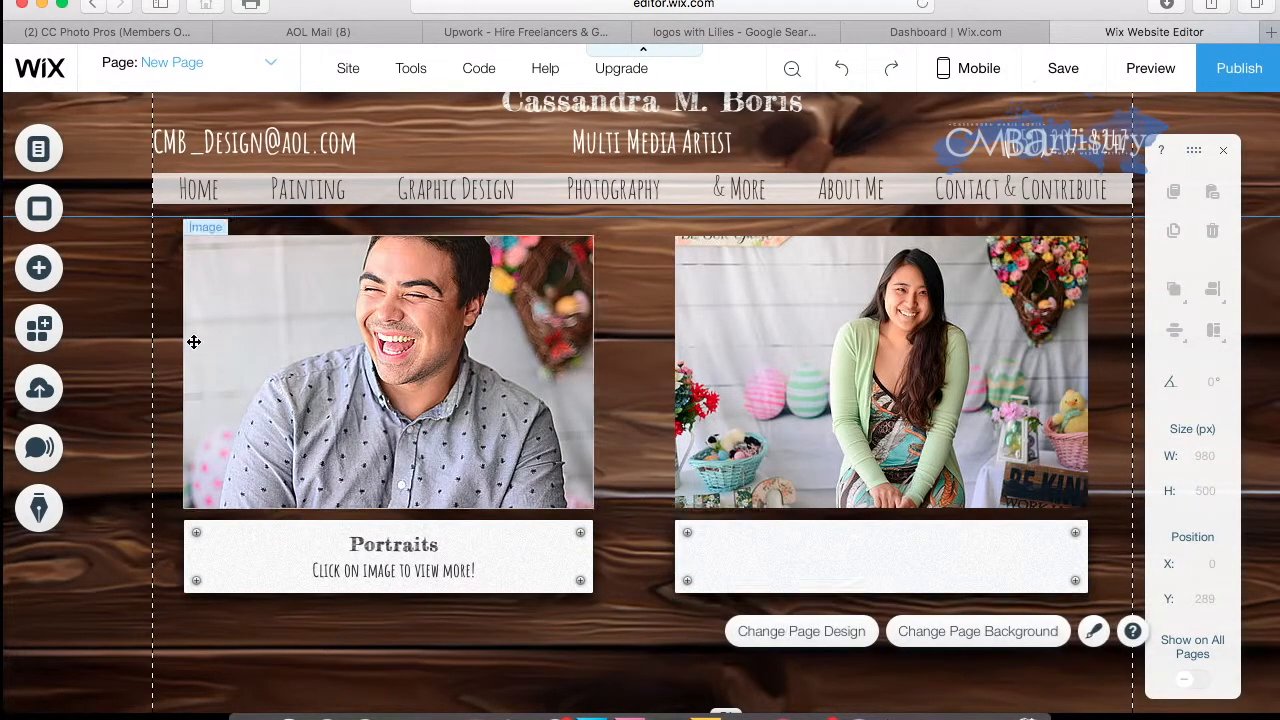
Step: Add a Heading 1 text element and place it inside the empty box under the new photo
{"action": "left_click", "coordinate": [58, 270]}
{"action": "left_click", "coordinate": [109, 152]}
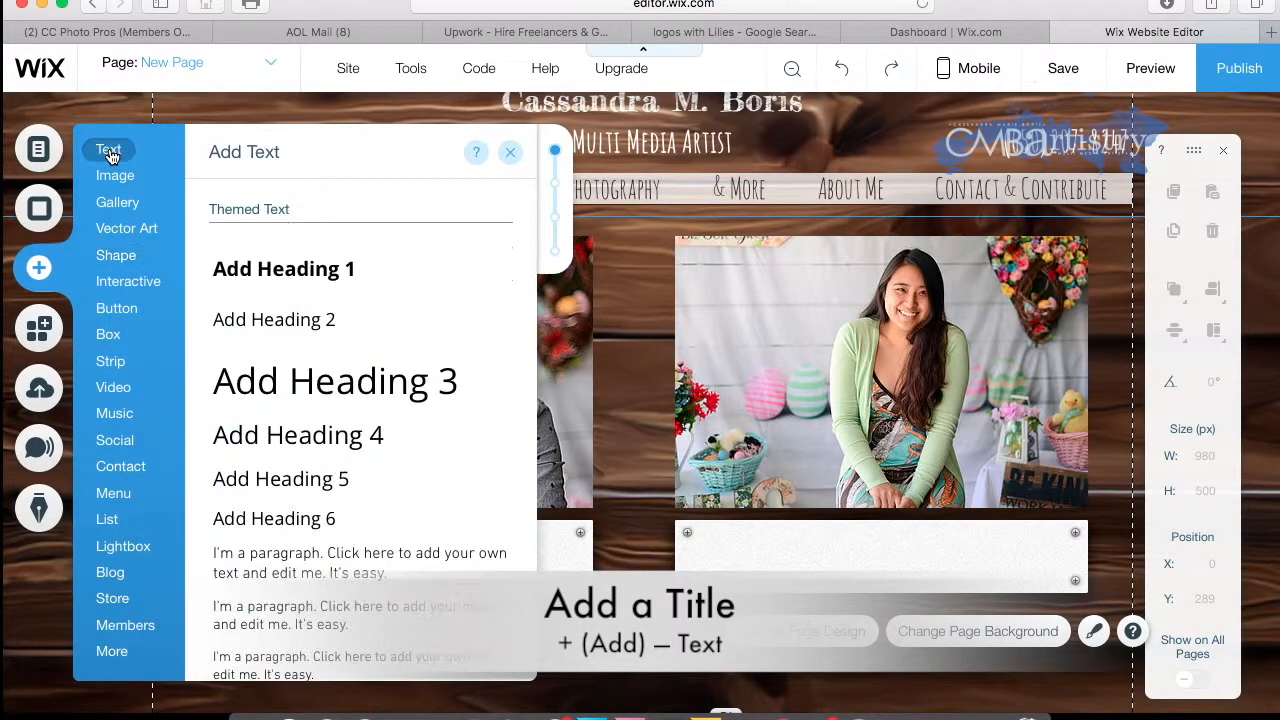
{"action": "mouse_move", "coordinate": [110, 155]}
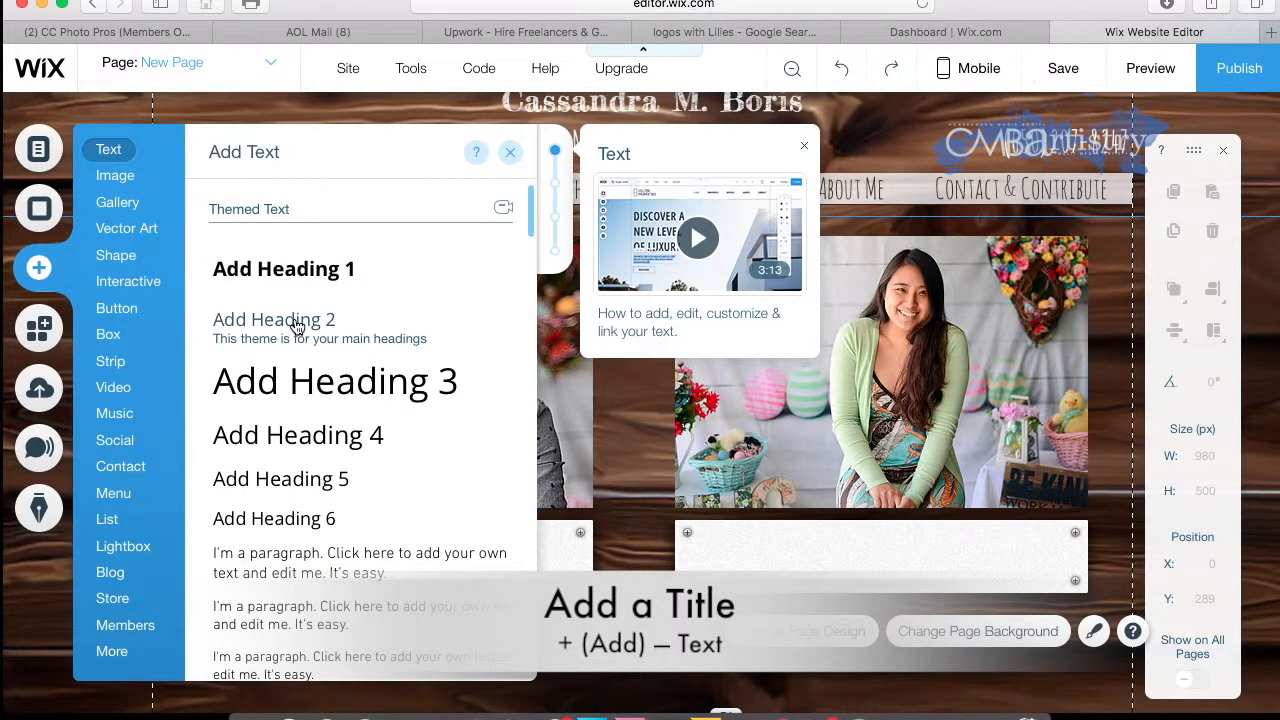
{"action": "left_click", "coordinate": [310, 271]}
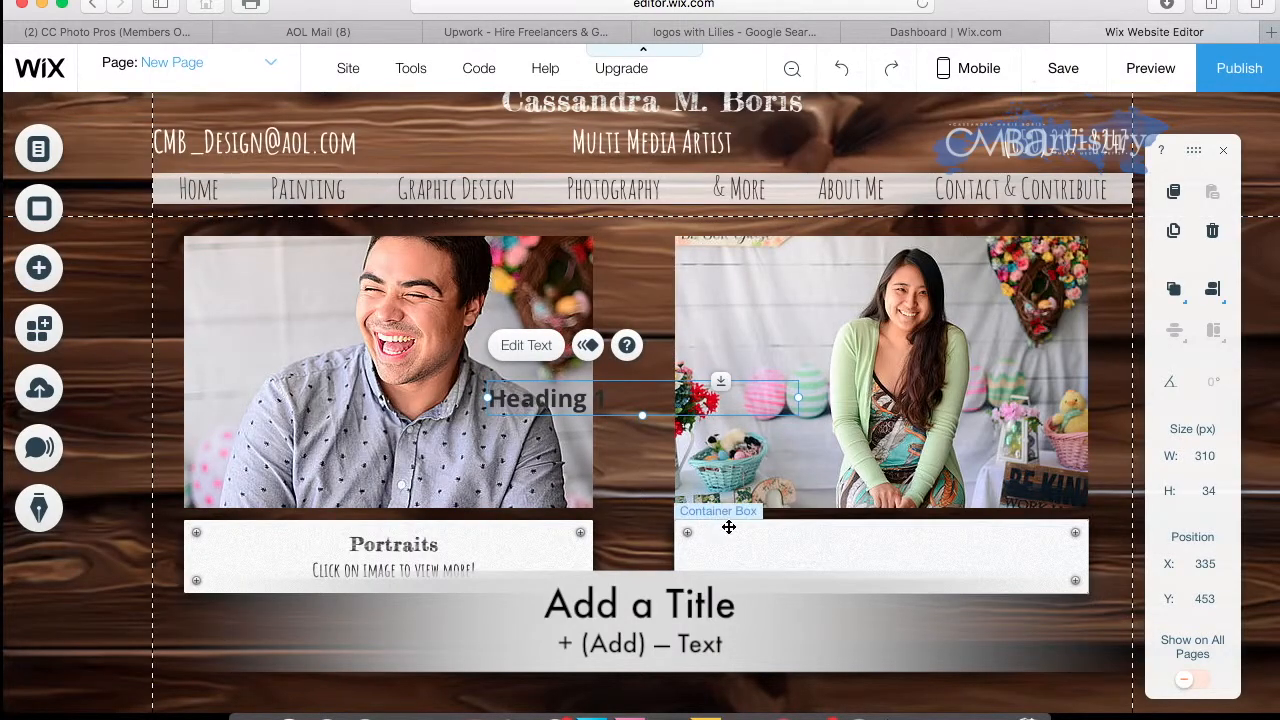
{"action": "left_click_drag", "start_coordinate": [582, 405], "coordinate": [806, 563]}
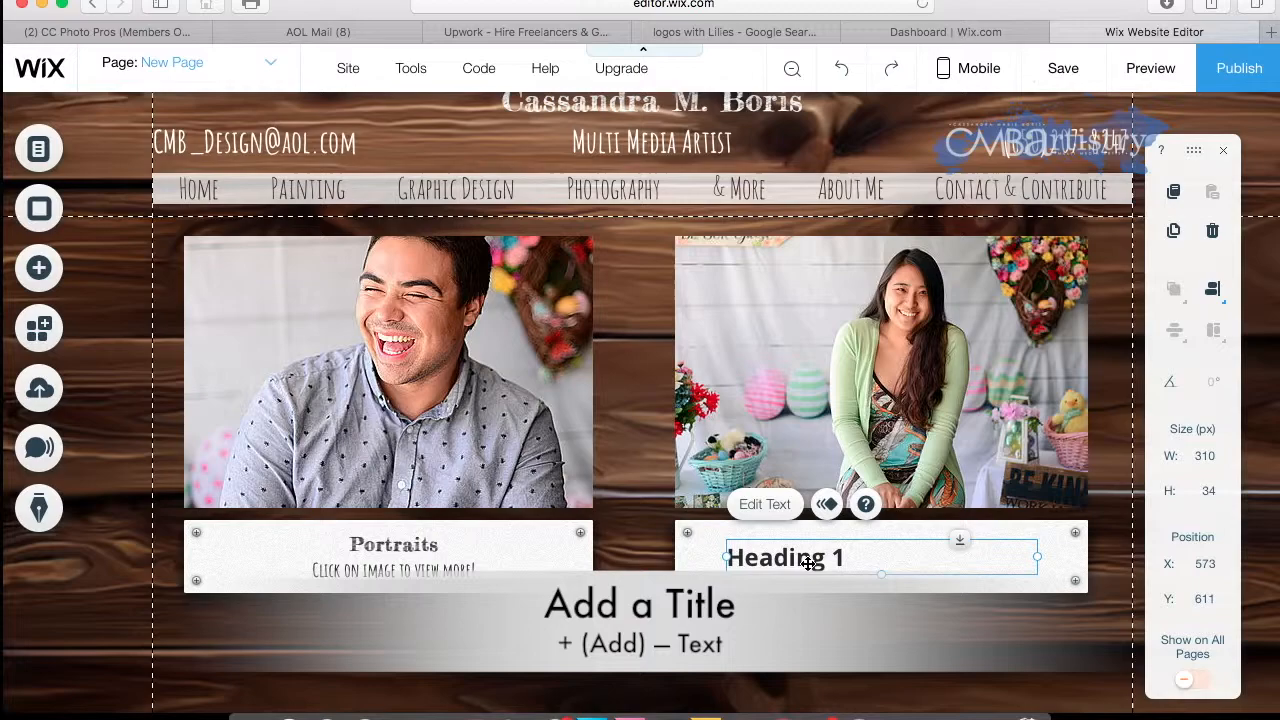
{"action": "double_click", "coordinate": [793, 557]}
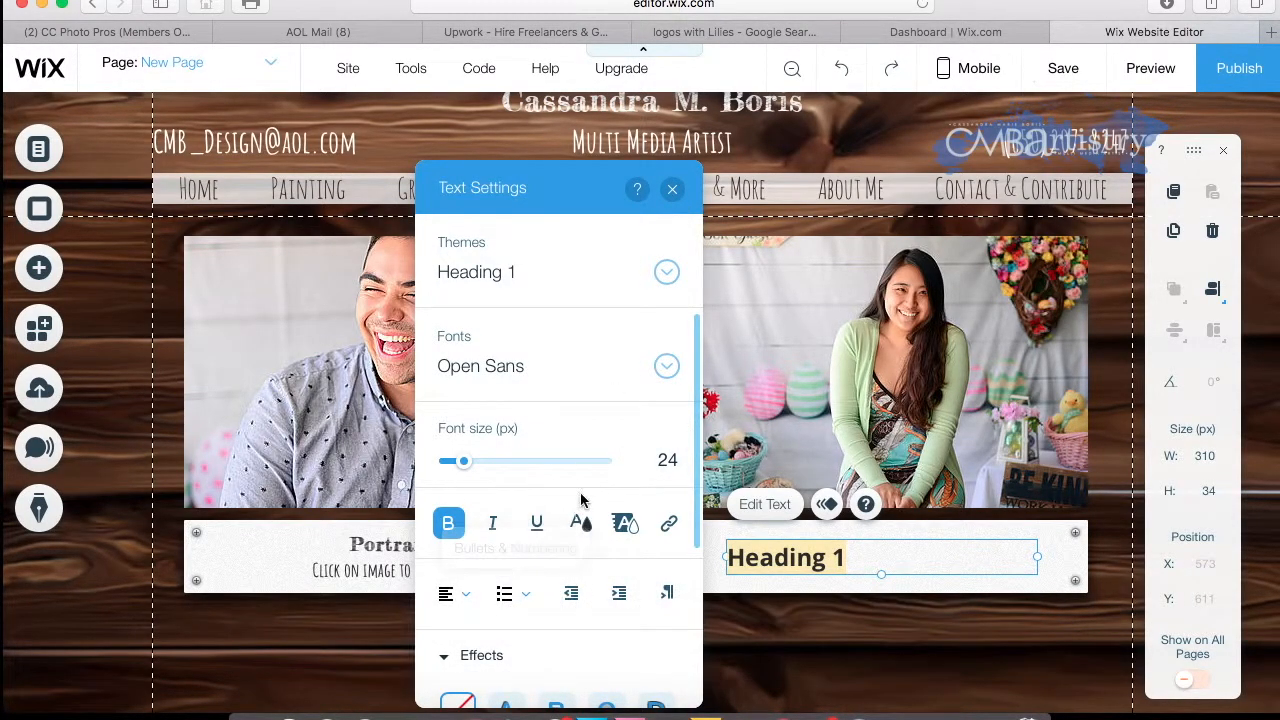
{"action": "left_click", "coordinate": [672, 189]}
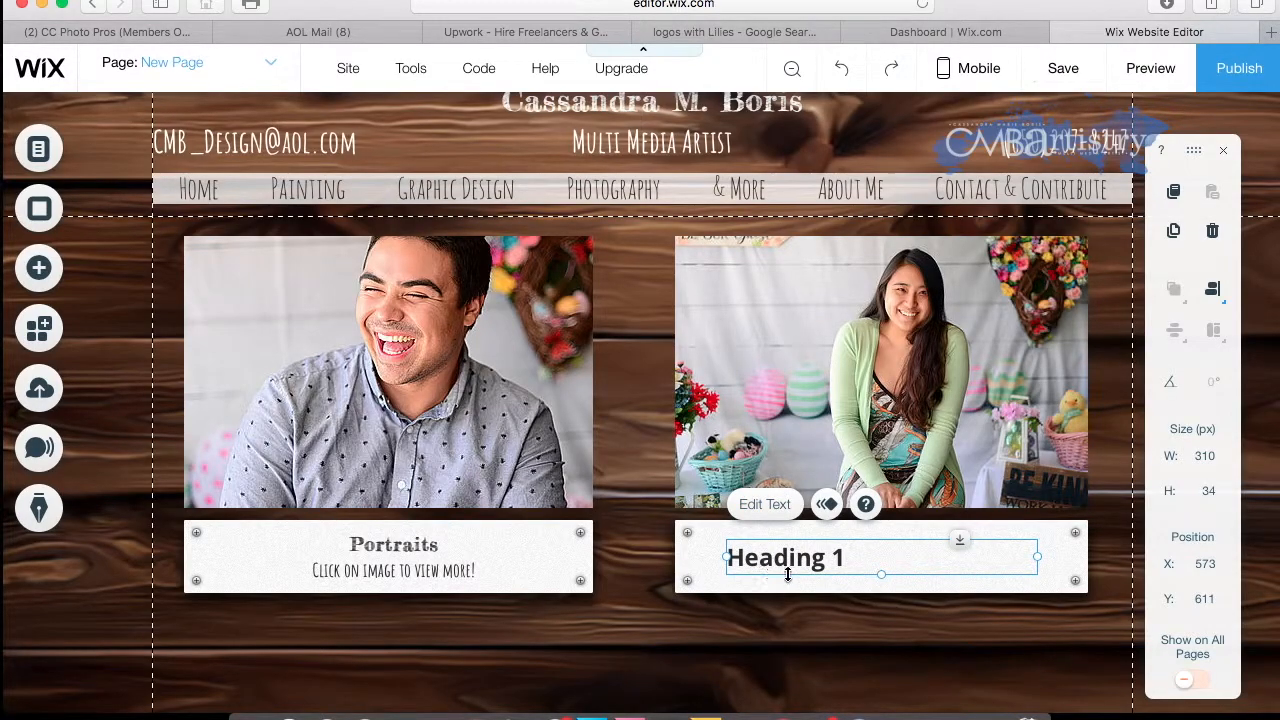
{"action": "left_click", "coordinate": [858, 641]}
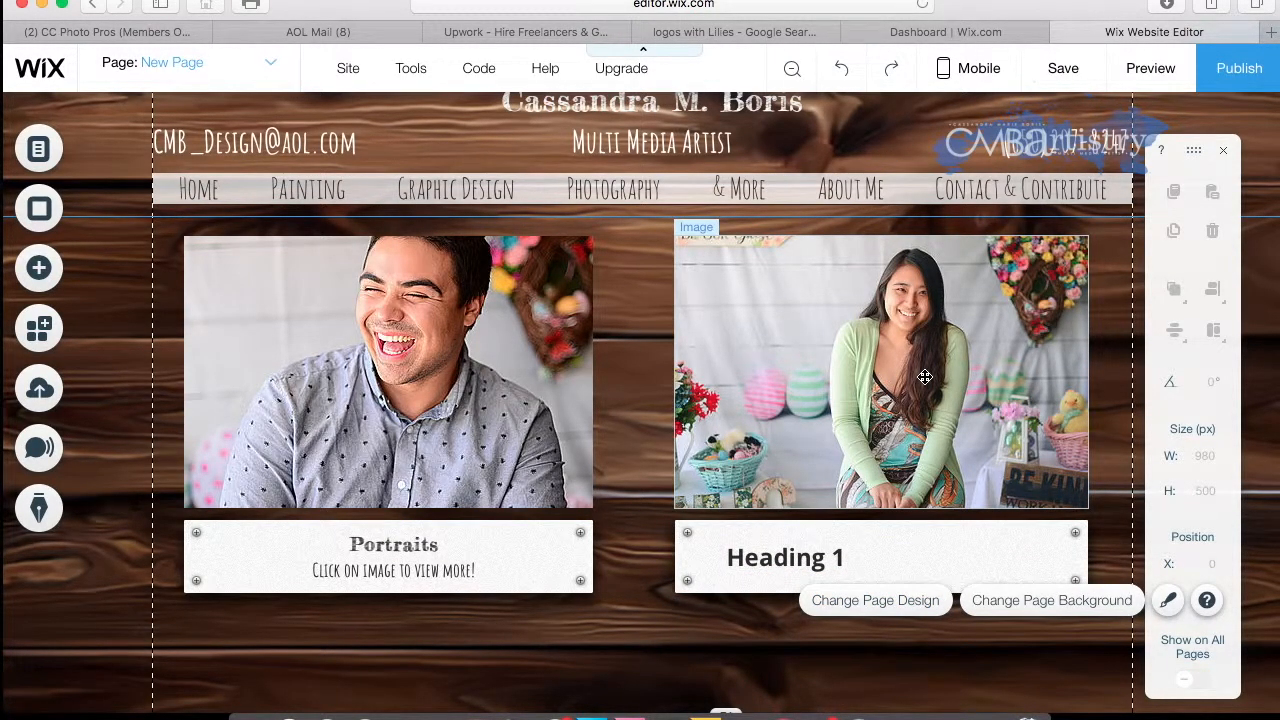
Step: Set the new photo's link type to Lightbox and choose to create a new lightbox for it
{"action": "left_click", "coordinate": [902, 352]}
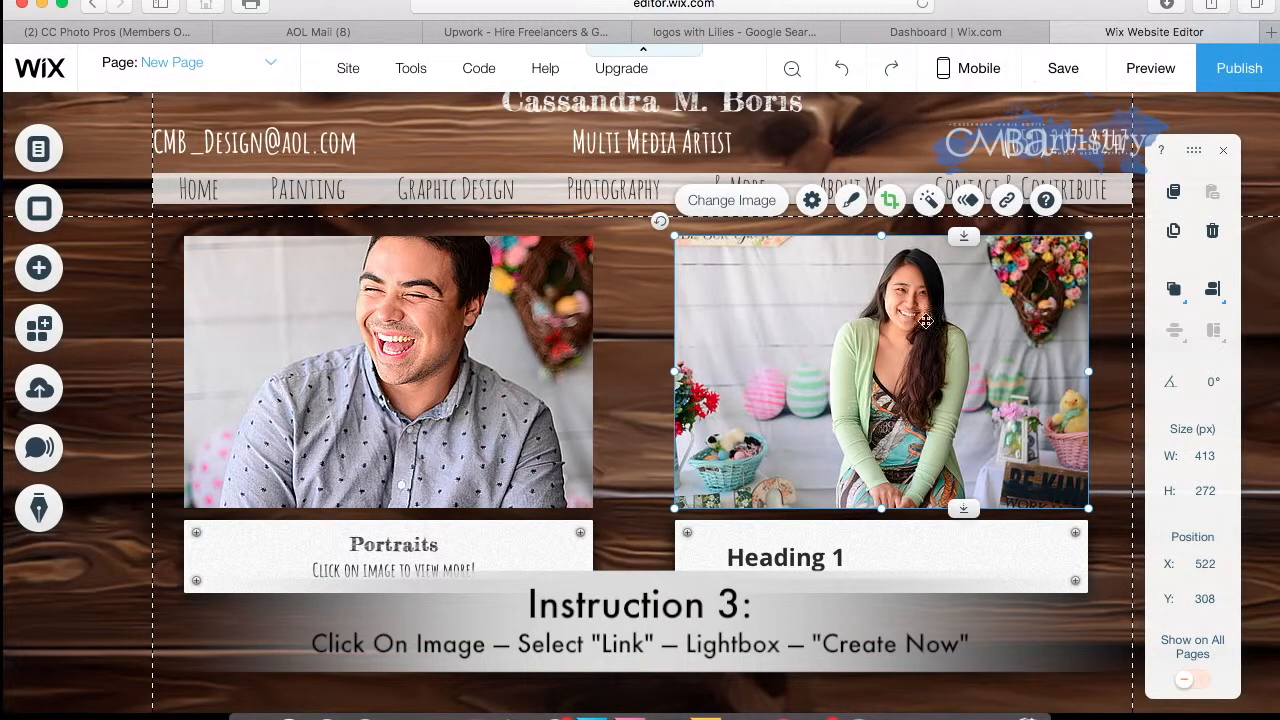
{"action": "left_click", "coordinate": [1007, 202]}
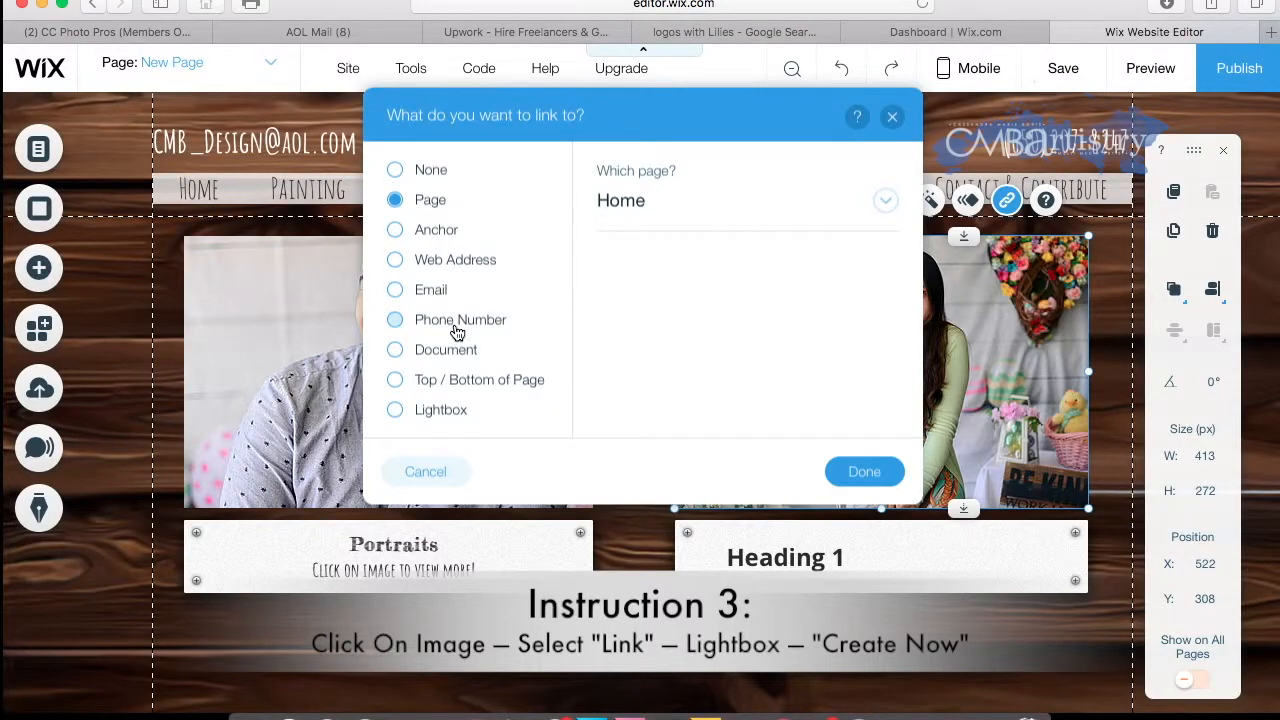
{"action": "left_click", "coordinate": [427, 416]}
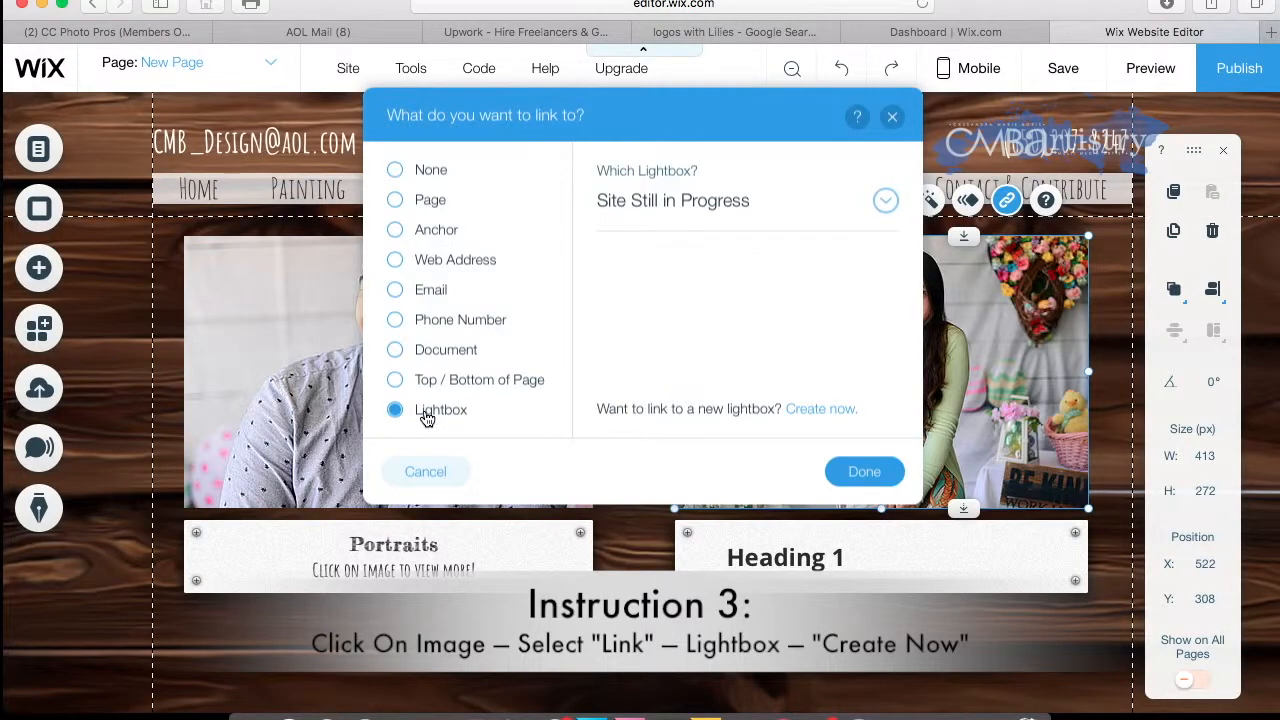
{"action": "left_click", "coordinate": [886, 204]}
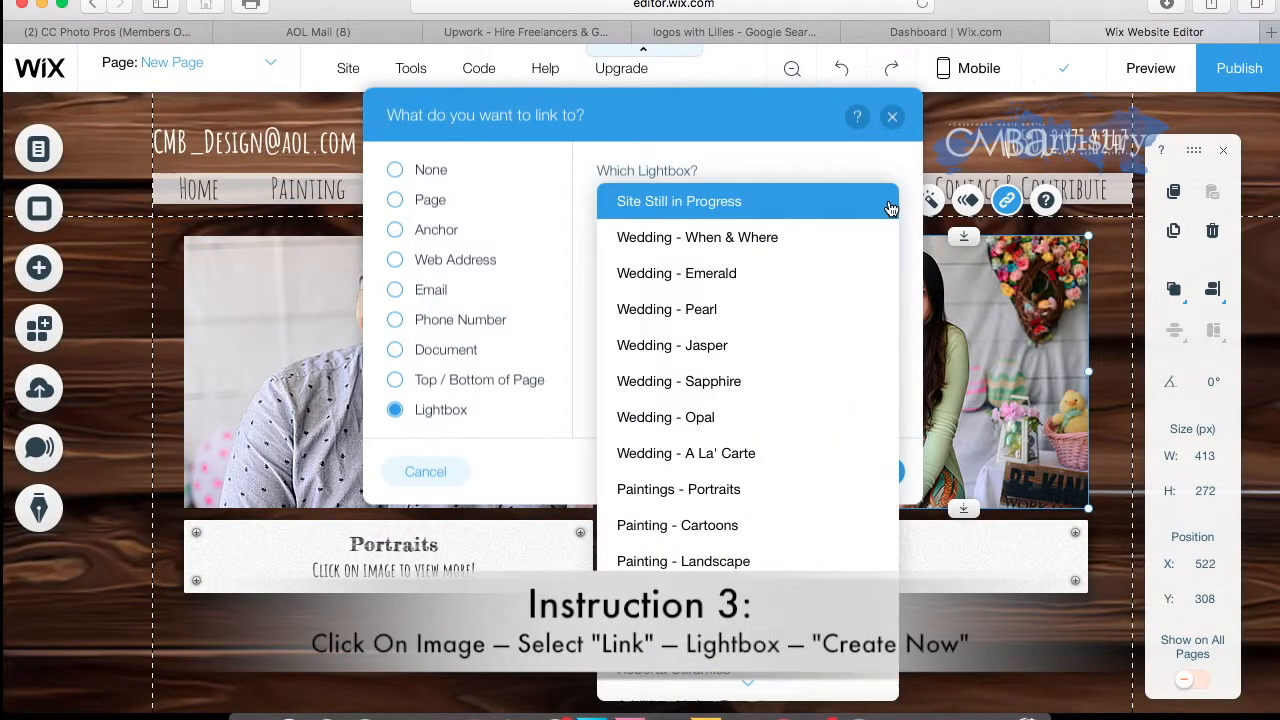
{"action": "scroll", "coordinate": [757, 537], "scroll_direction": "down", "scroll_amount": 5}
{"action": "scroll", "coordinate": [757, 540], "scroll_direction": "up", "scroll_amount": 5}
{"action": "left_click", "coordinate": [584, 336]}
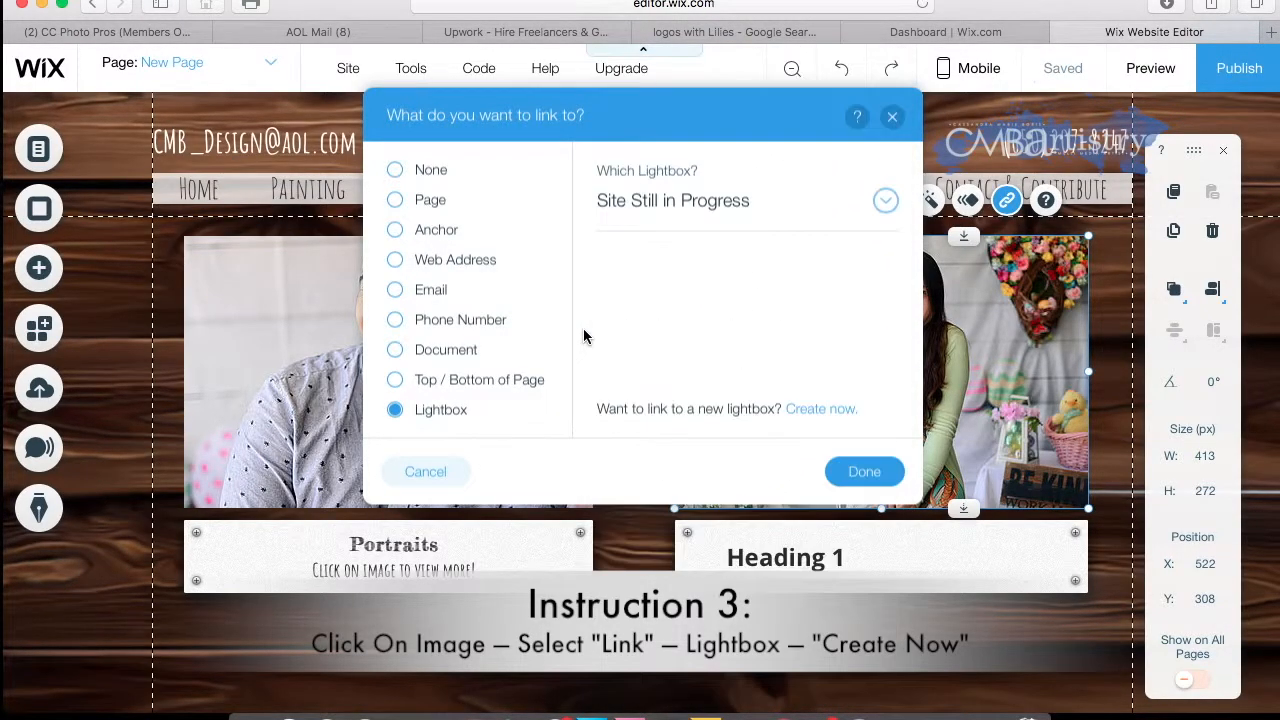
{"action": "left_click", "coordinate": [808, 411]}
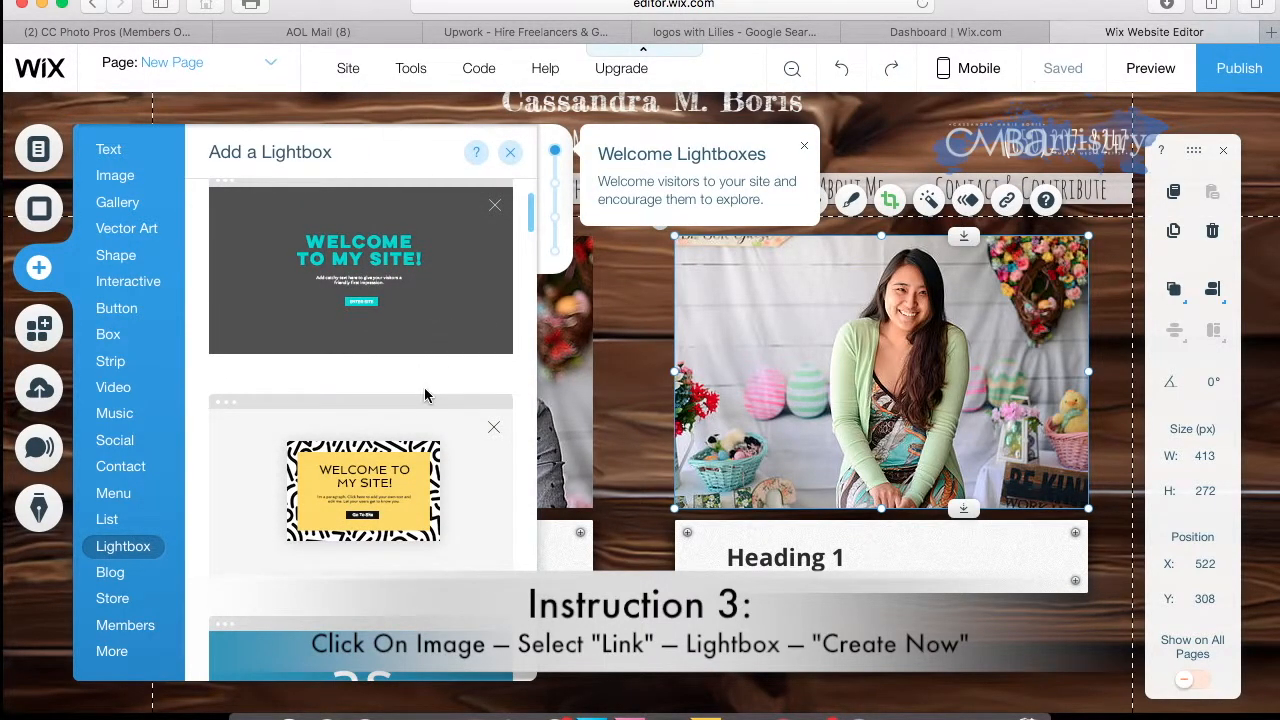
Step: Browse the lightbox templates and add the Welcome (Full Screen) one
{"action": "scroll", "coordinate": [424, 395], "scroll_direction": "down", "scroll_amount": 15}
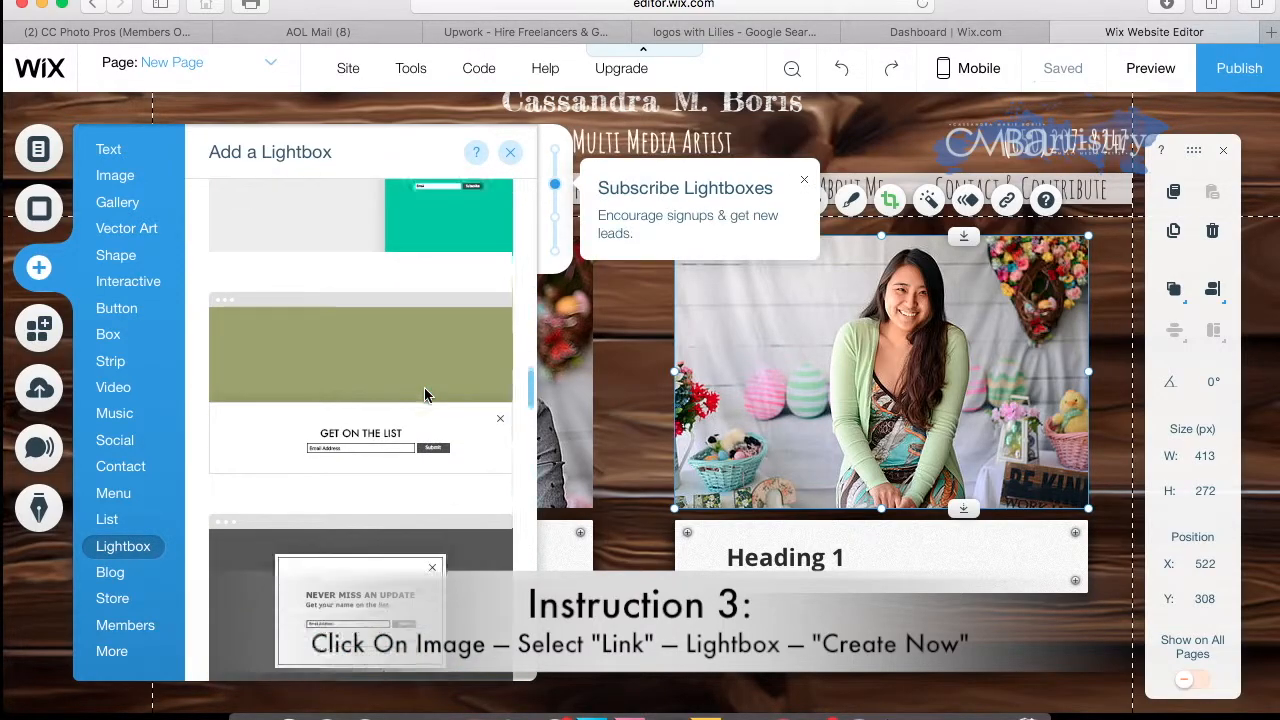
{"action": "scroll", "coordinate": [424, 395], "scroll_direction": "down", "scroll_amount": 15}
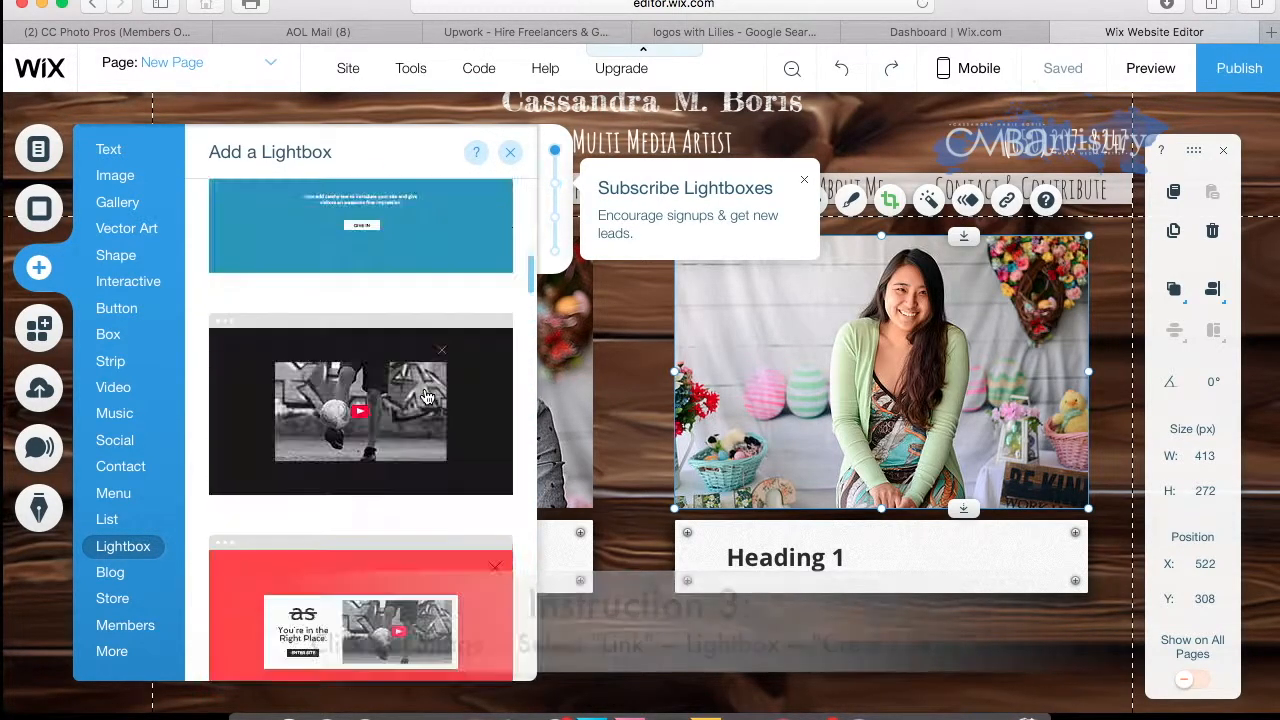
{"action": "scroll", "coordinate": [424, 395], "scroll_direction": "up", "scroll_amount": 20}
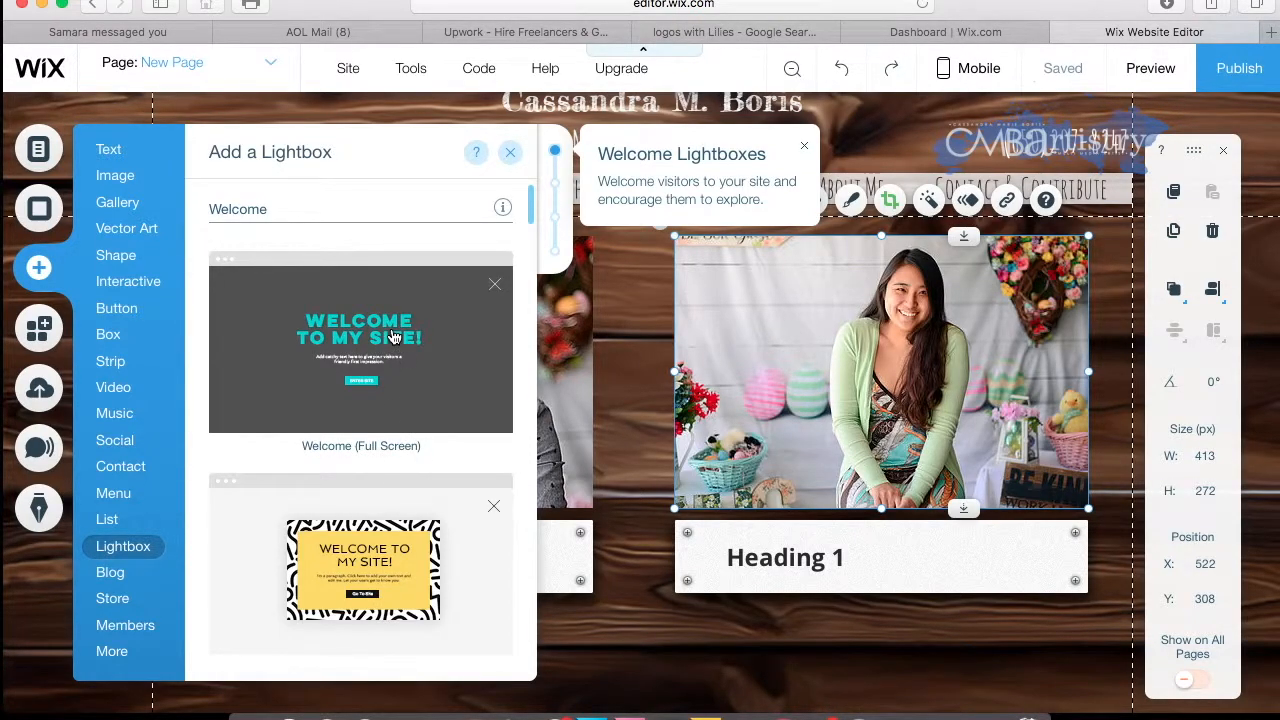
{"action": "left_click", "coordinate": [395, 338]}
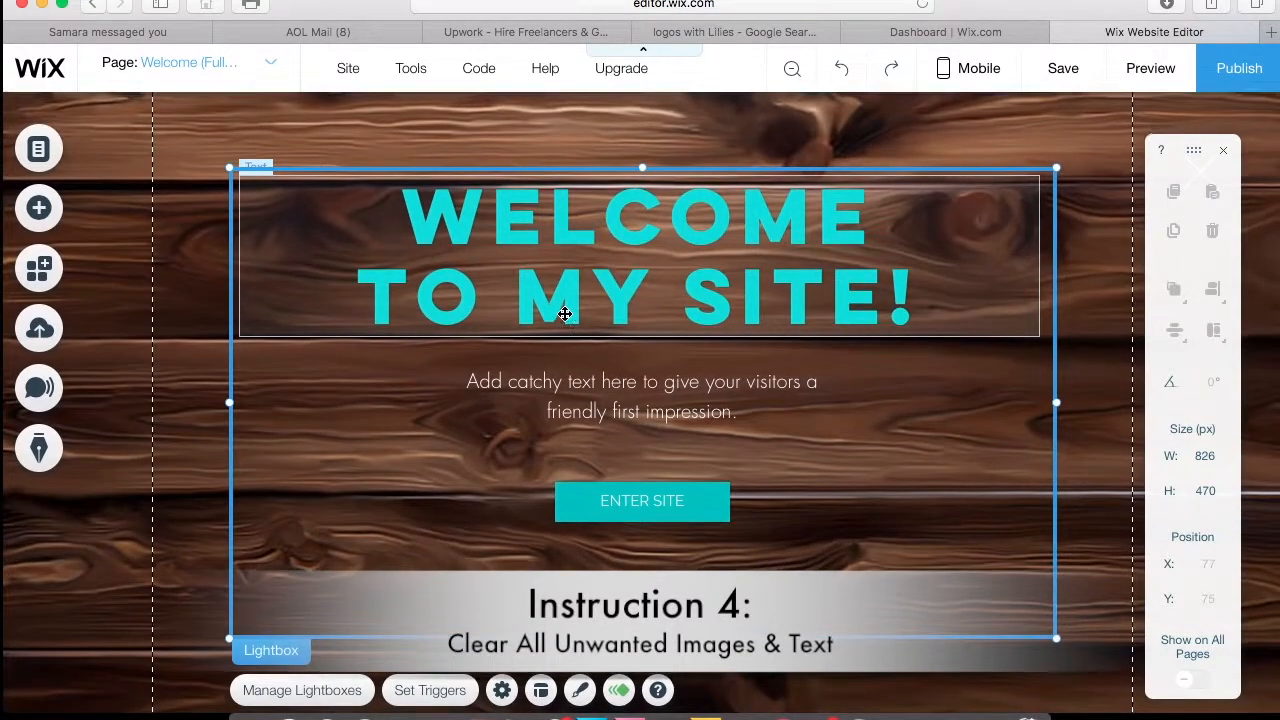
Step: Delete the welcome heading, the catchy-text paragraph and the Enter Site button from the lightbox
{"action": "left_click", "coordinate": [618, 288]}
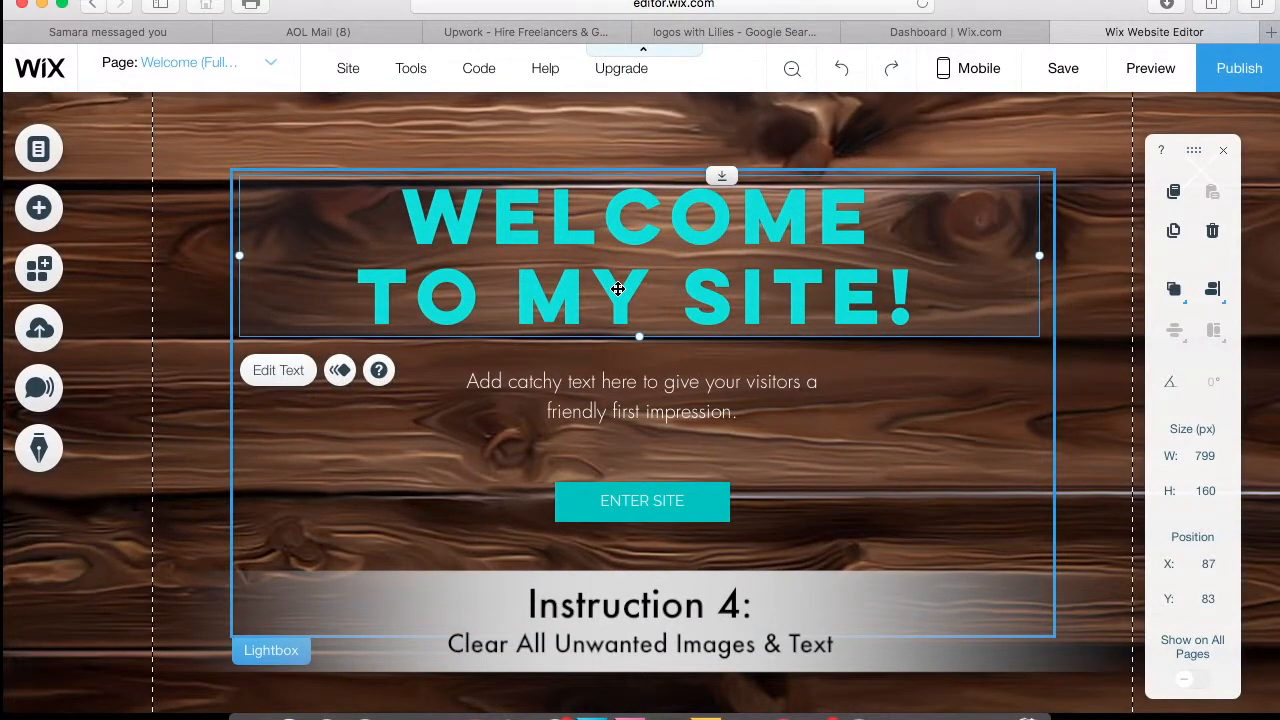
{"action": "key", "text": "Delete"}
{"action": "left_click", "coordinate": [623, 391]}
{"action": "key", "text": "Delete"}
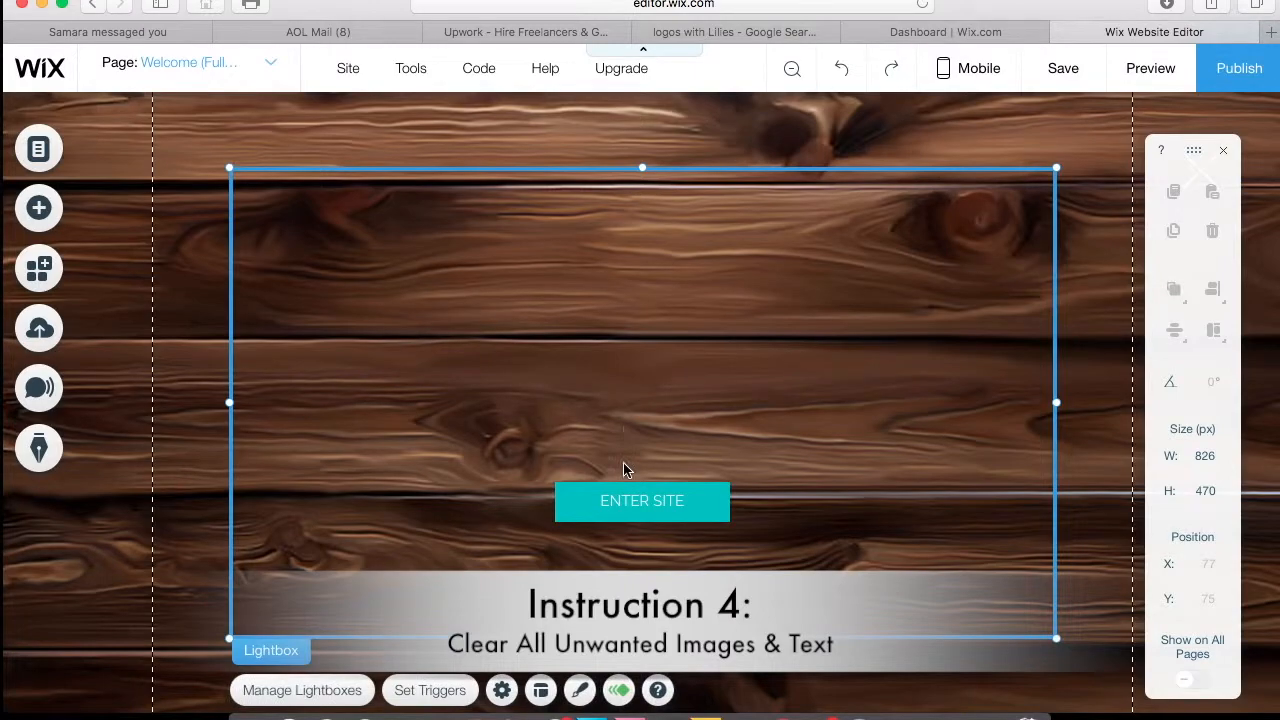
{"action": "left_click", "coordinate": [630, 500]}
{"action": "key", "text": "Delete"}
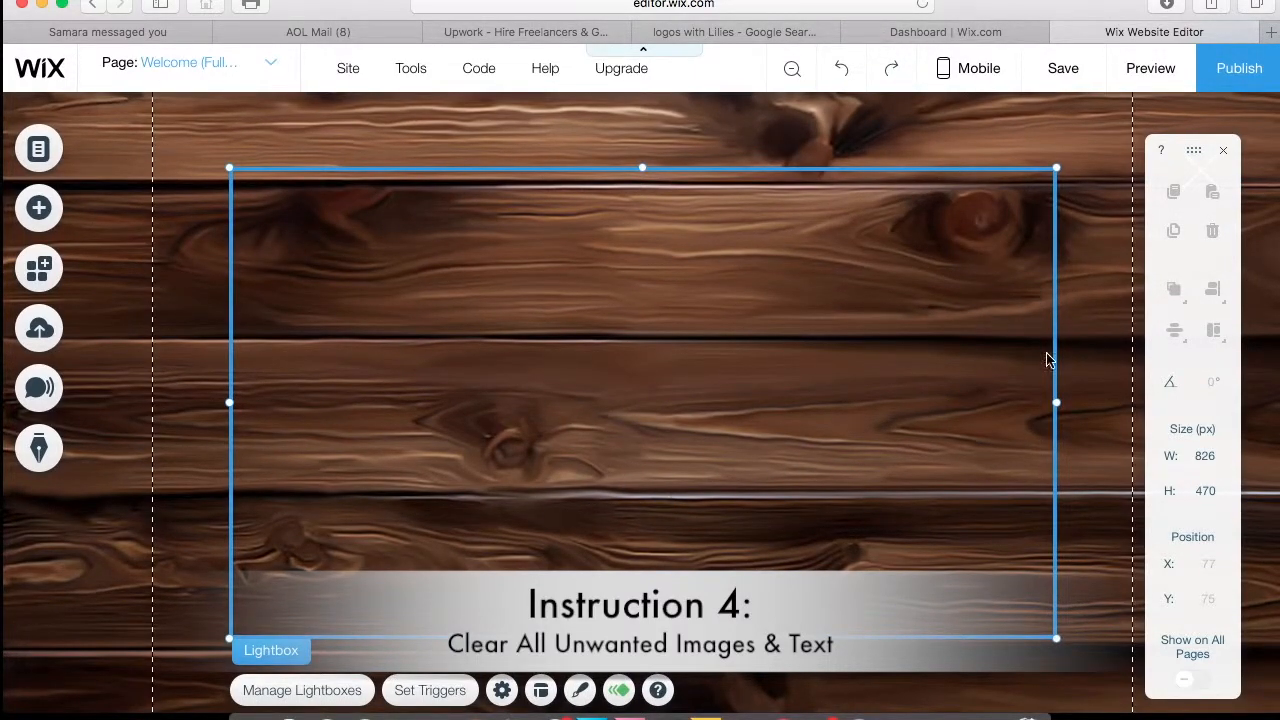
{"action": "left_click_drag", "start_coordinate": [1194, 150], "coordinate": [1119, 145]}
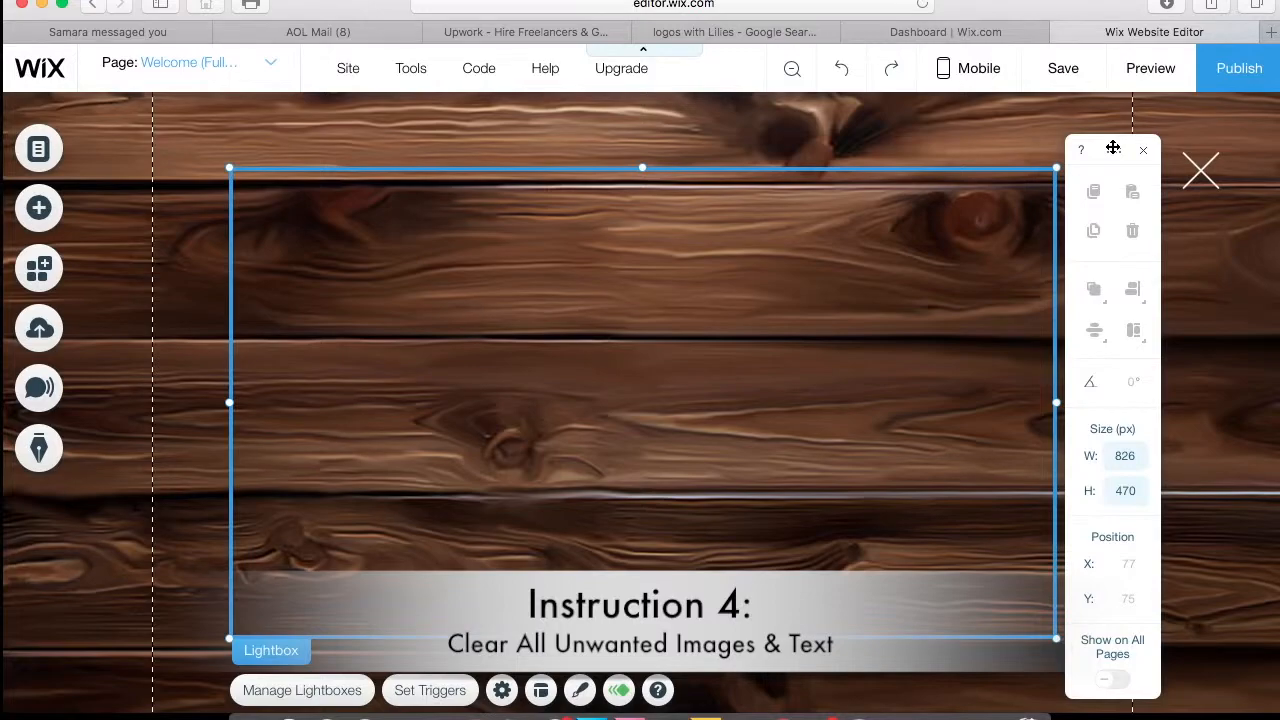
{"action": "left_click_drag", "start_coordinate": [1113, 147], "coordinate": [1185, 141]}
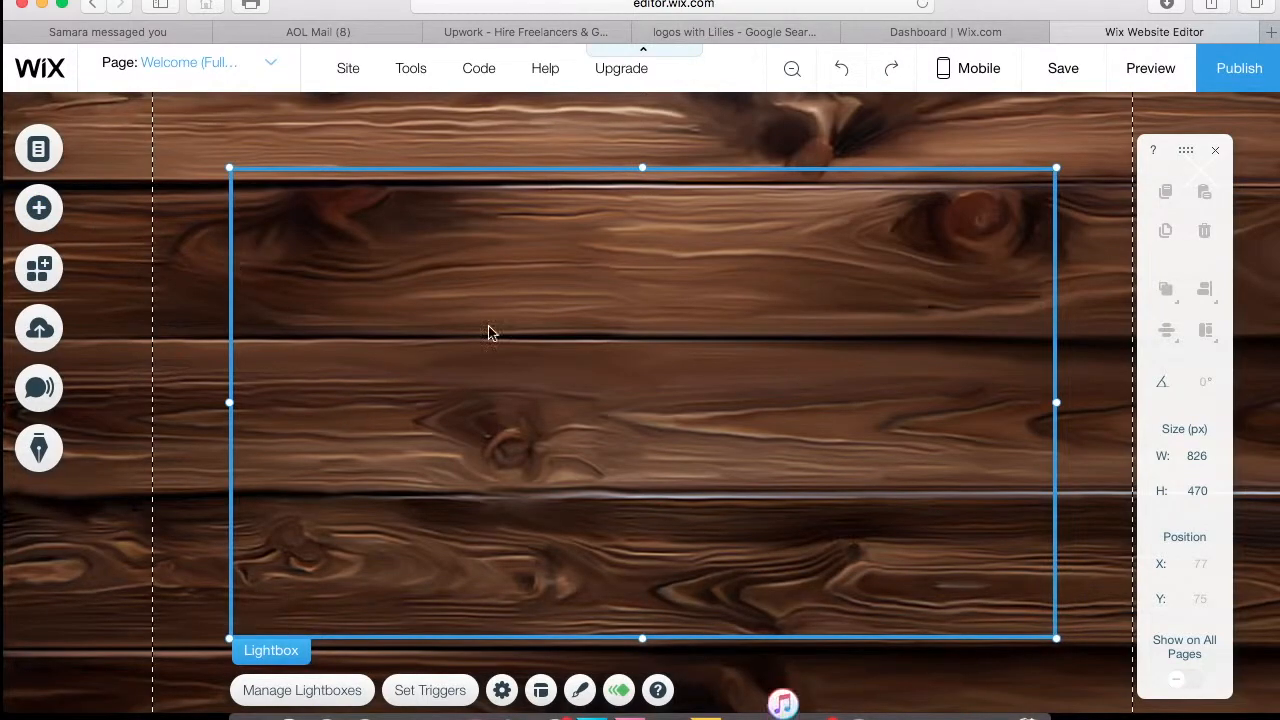
Step: Turn off automatic display for the lightbox and rename it "Test 3" in its settings
{"action": "left_click", "coordinate": [503, 690]}
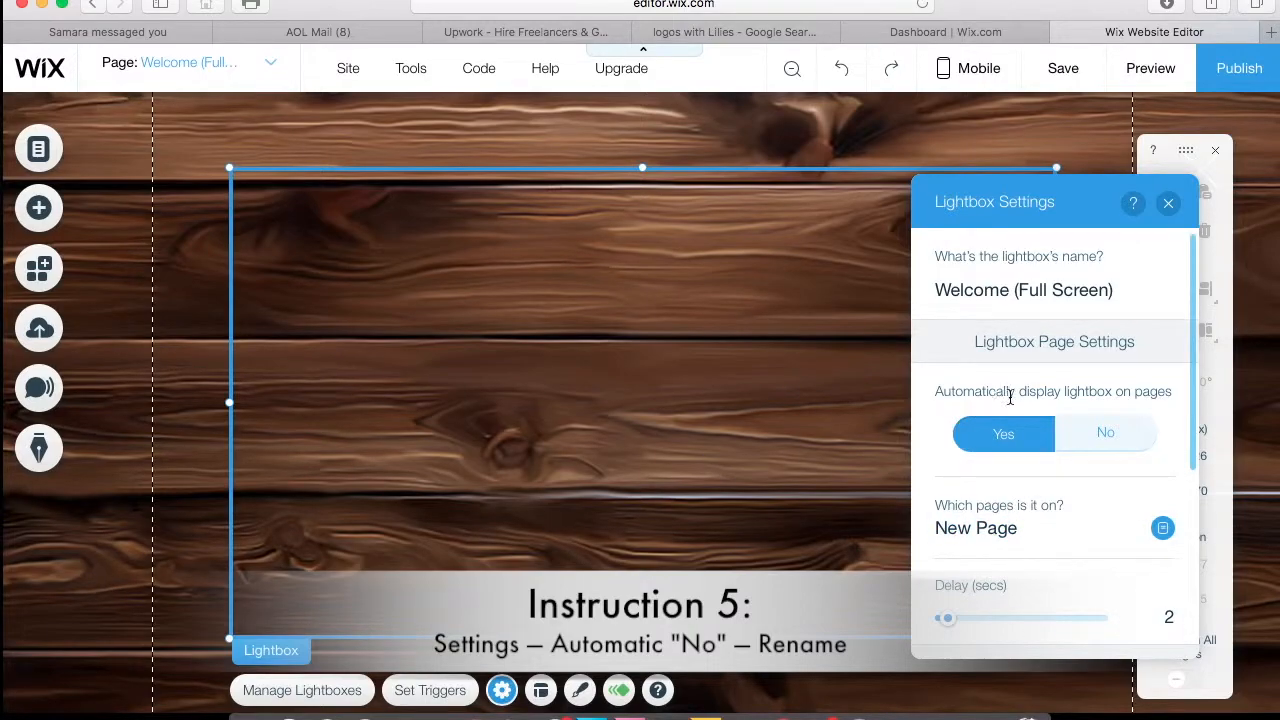
{"action": "left_click", "coordinate": [1110, 435]}
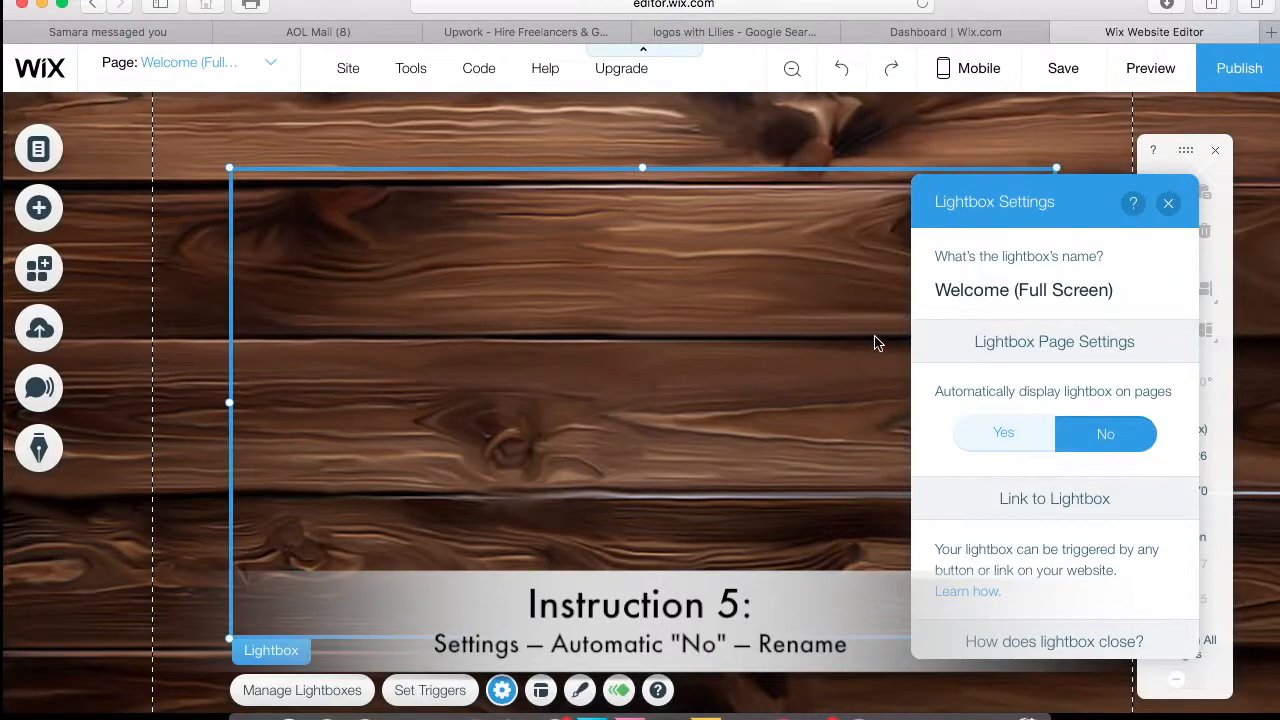
{"action": "left_click", "coordinate": [1120, 293]}
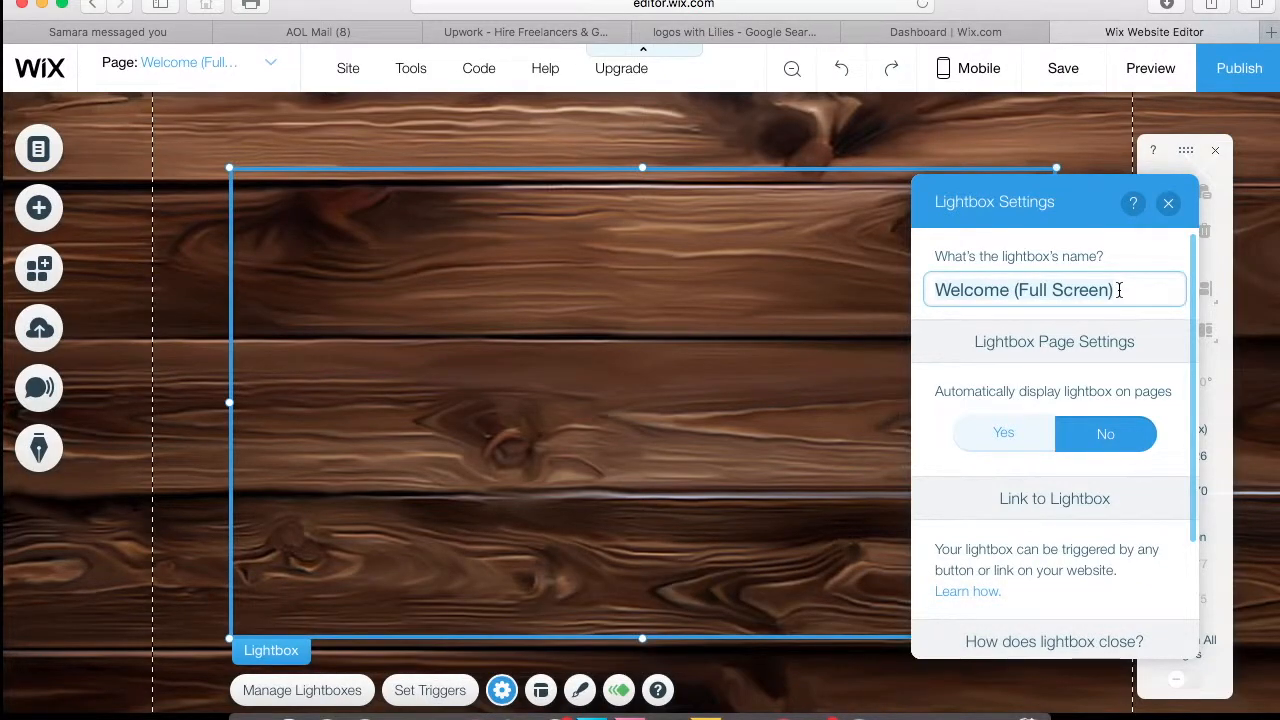
{"action": "triple_click", "coordinate": [1119, 290]}
{"action": "type", "text": "Test 3"}
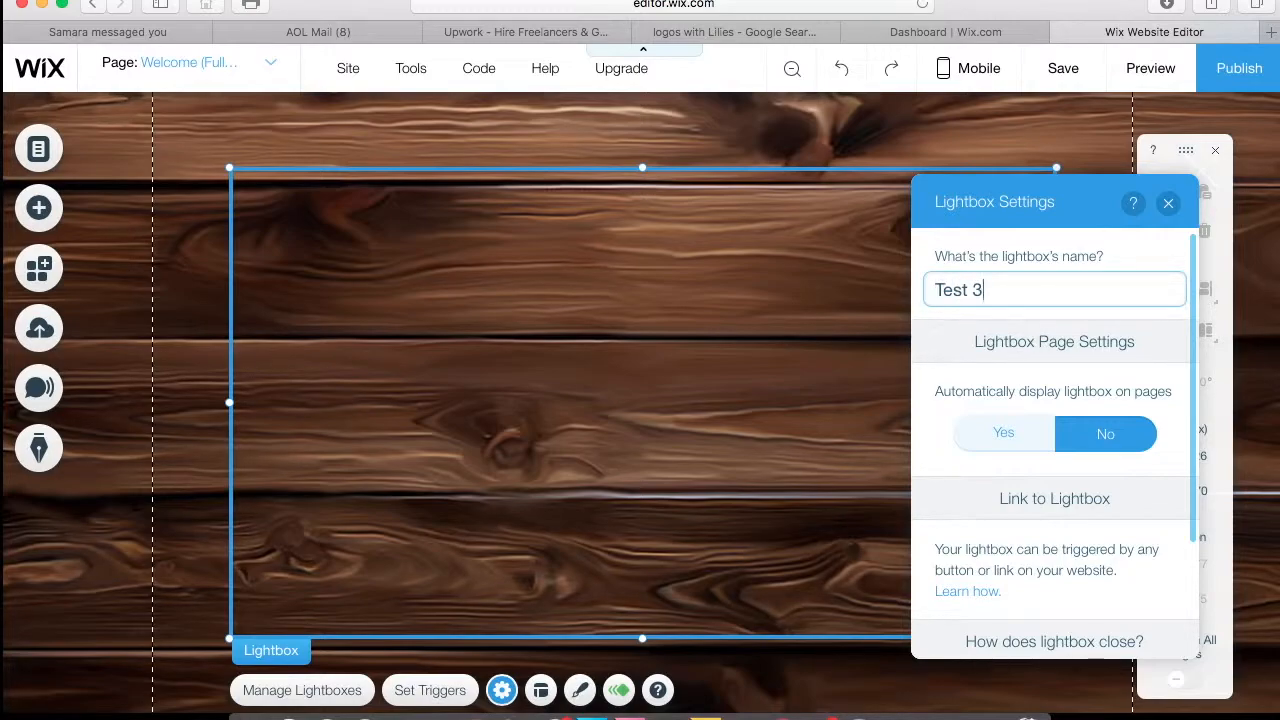
Step: Move the floating toolbar clear of the lightbox's X icon and enable the 'Close' button as a closing option
{"action": "scroll", "coordinate": [1135, 440], "scroll_direction": "down", "scroll_amount": 3}
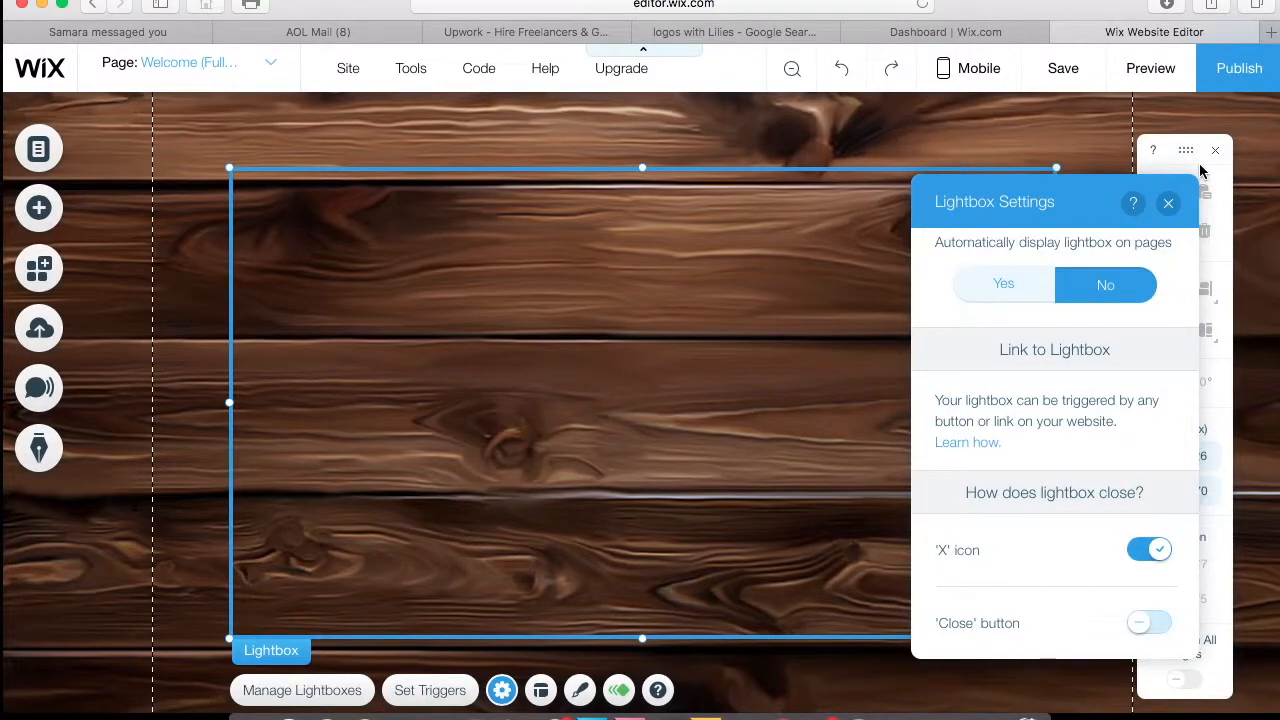
{"action": "left_click_drag", "start_coordinate": [1193, 157], "coordinate": [1201, 279]}
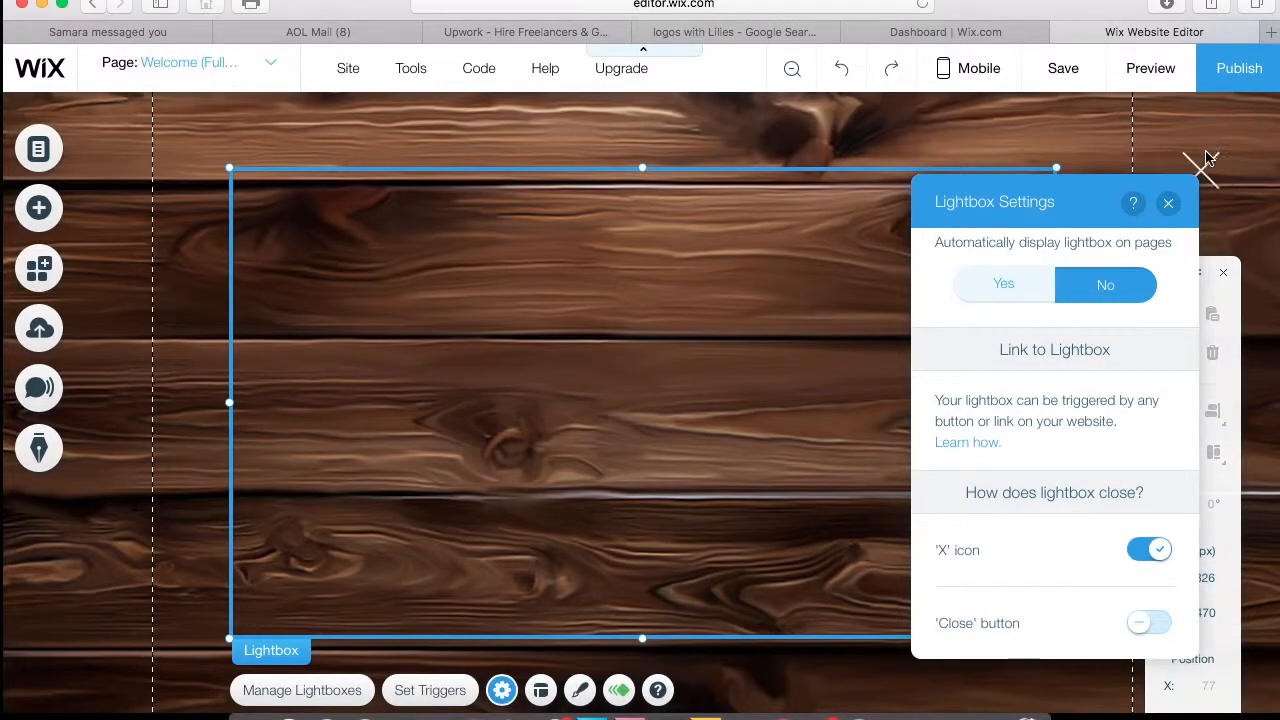
{"action": "left_click", "coordinate": [1139, 627]}
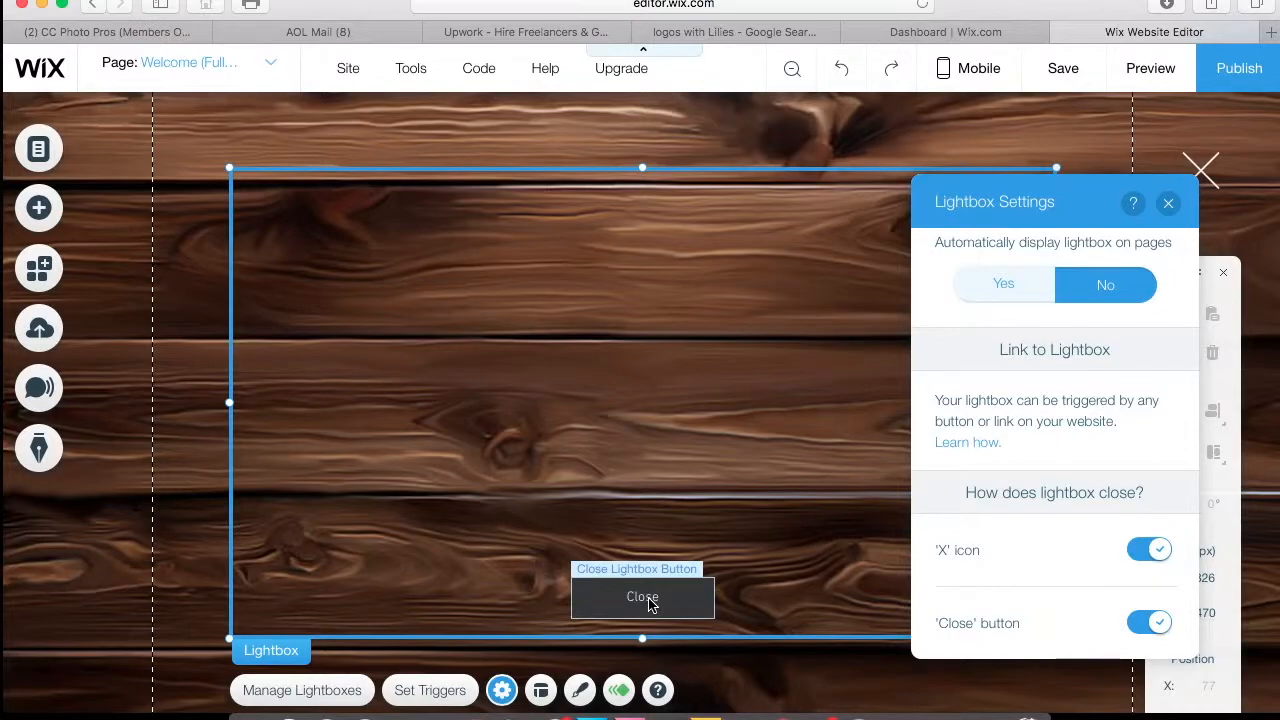
Step: Restyle the lightbox's Close button with the white corner-screw design beside the brown one in My Buttons
{"action": "left_click", "coordinate": [649, 604]}
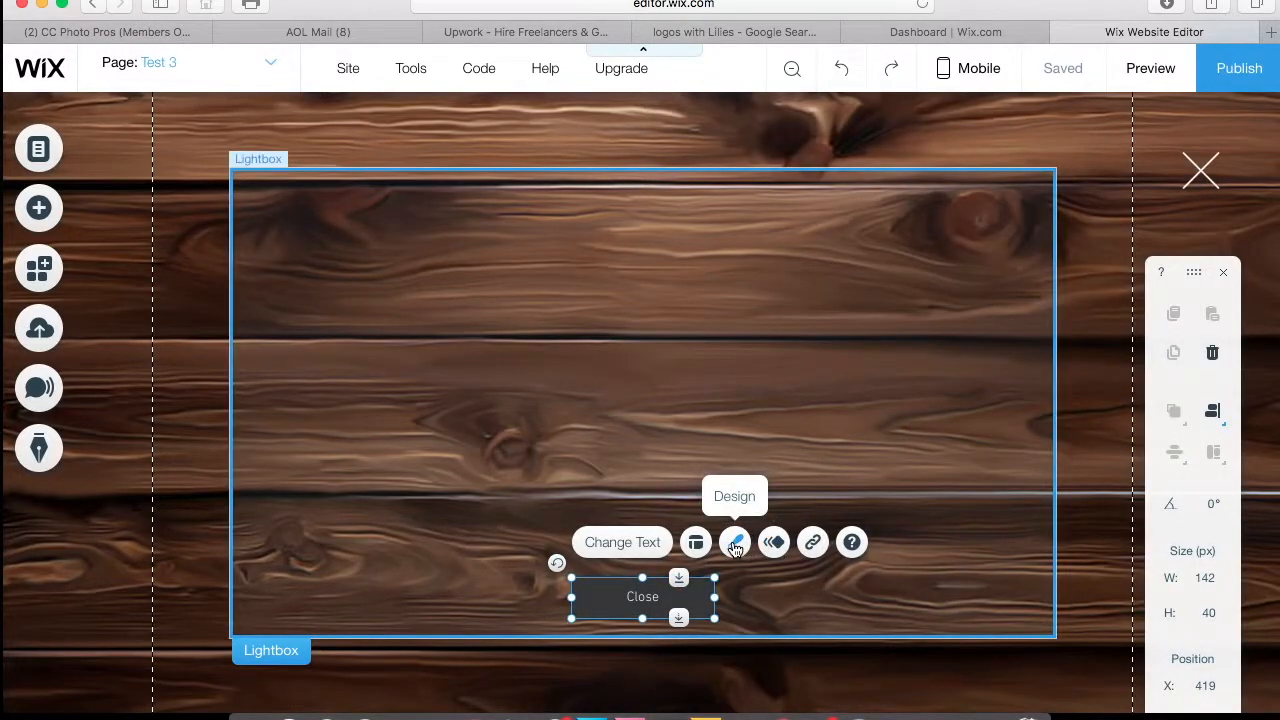
{"action": "left_click", "coordinate": [735, 543]}
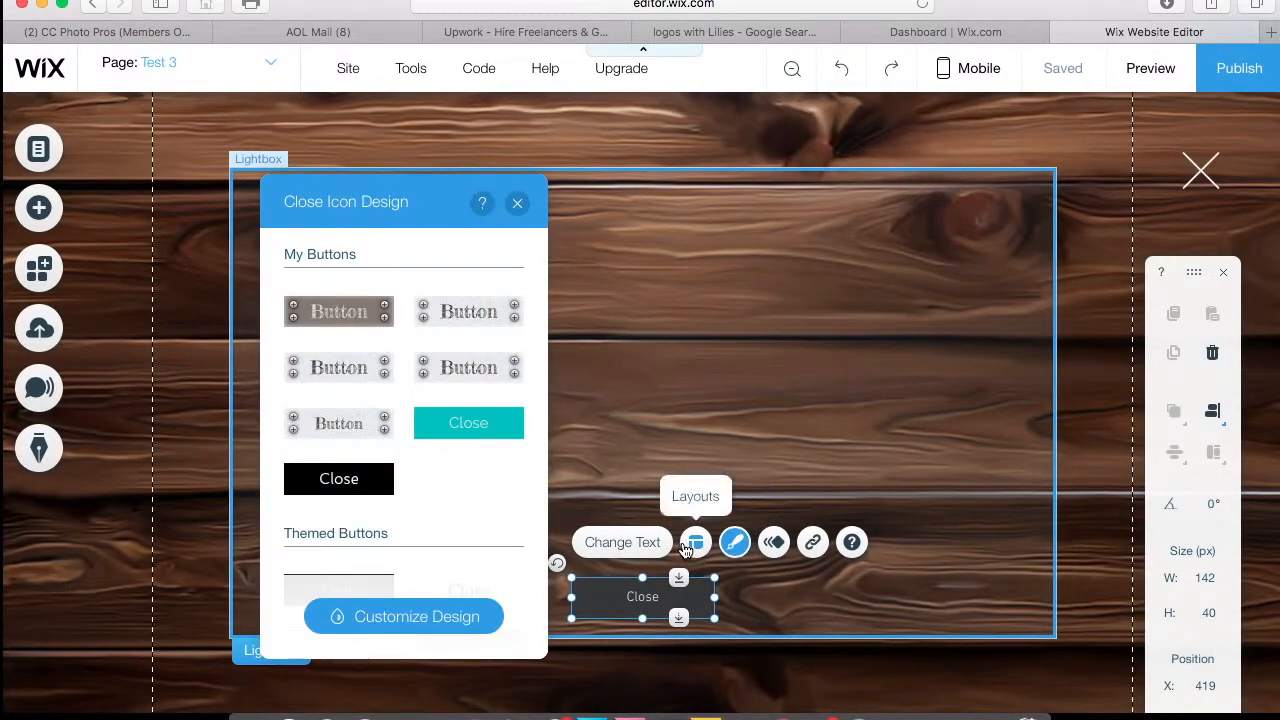
{"action": "left_click", "coordinate": [462, 321]}
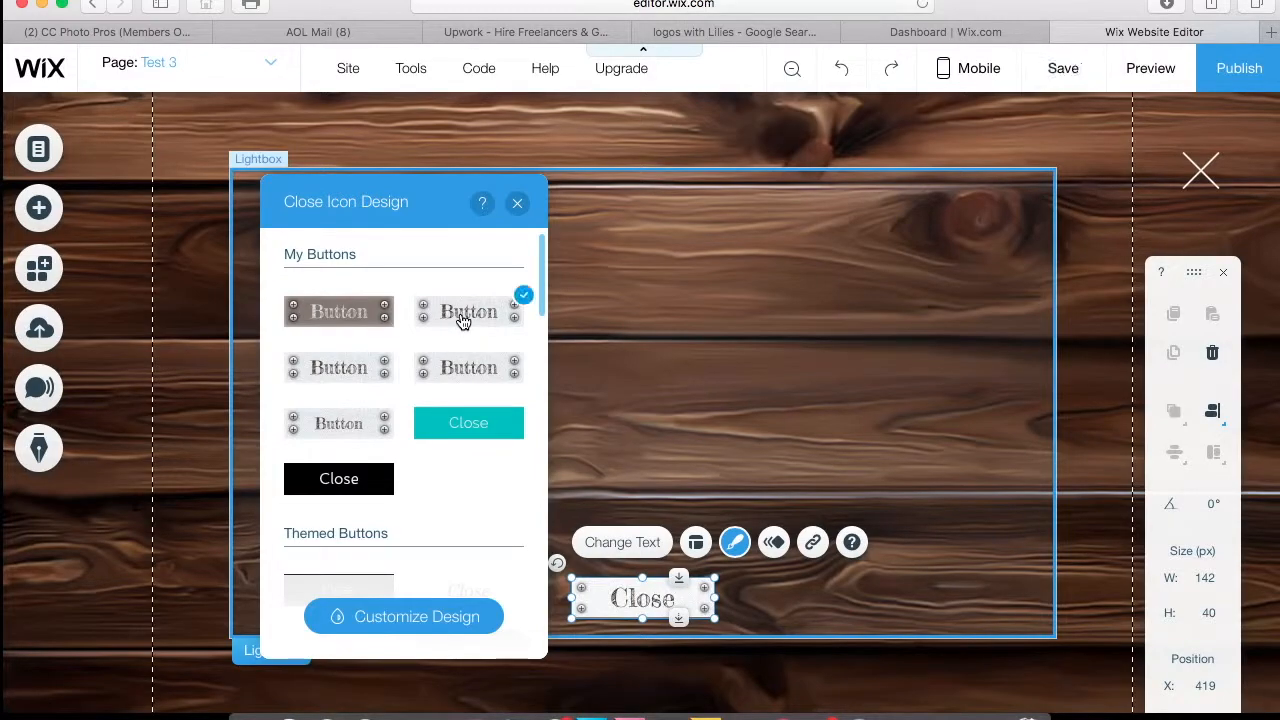
{"action": "left_click", "coordinate": [517, 203]}
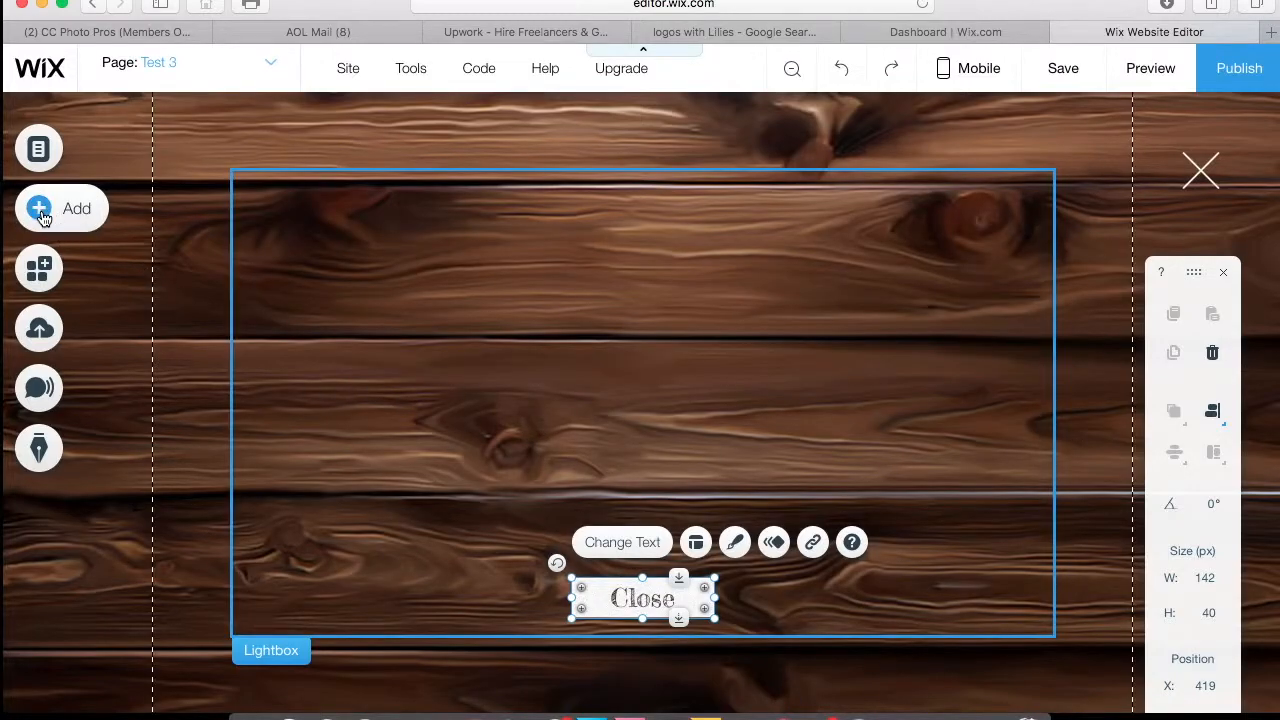
Step: Add a slider gallery with a thumbnail strip and move it down to the middle of the lightbox
{"action": "left_click", "coordinate": [42, 218]}
{"action": "mouse_move", "coordinate": [117, 214]}
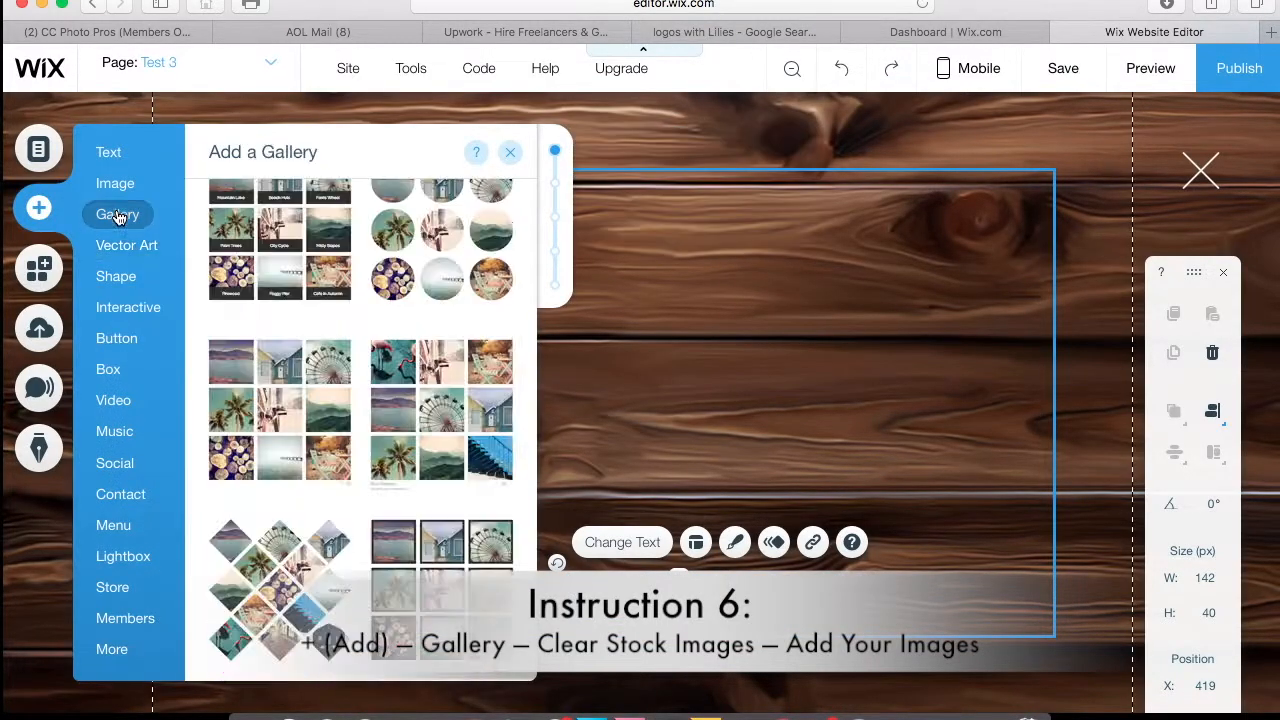
{"action": "scroll", "coordinate": [347, 268], "scroll_direction": "up", "scroll_amount": 10}
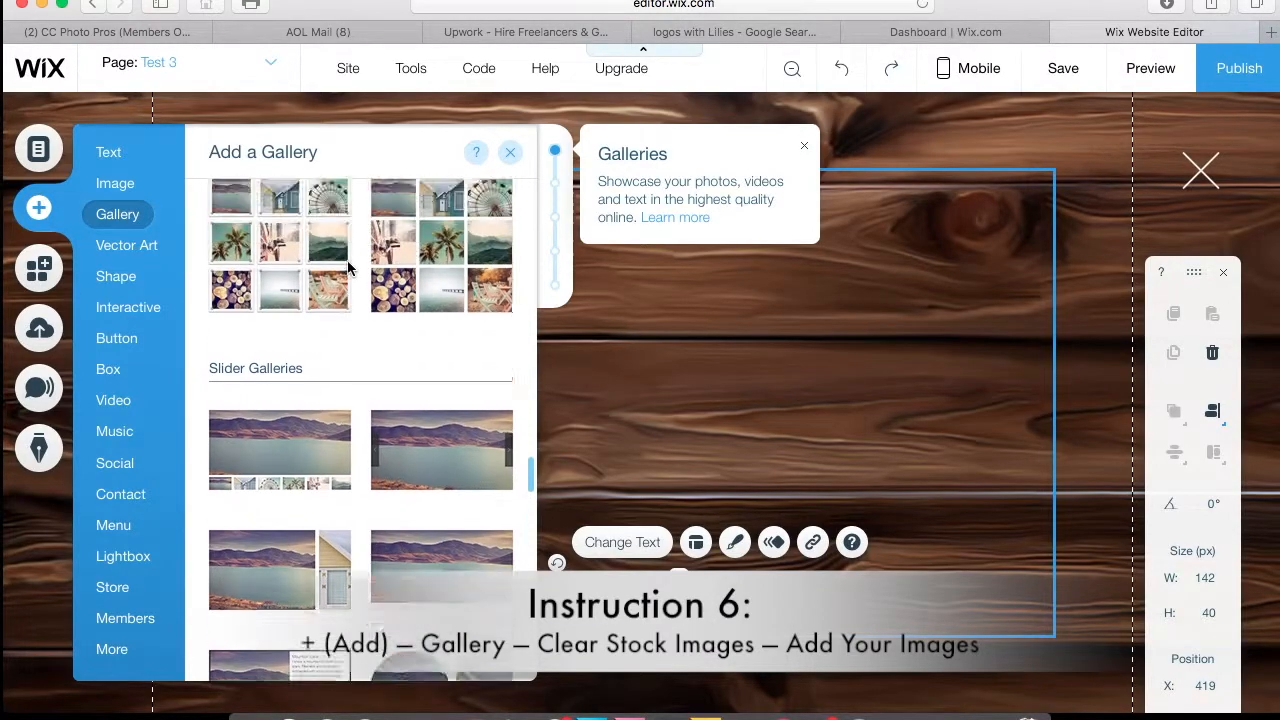
{"action": "scroll", "coordinate": [347, 268], "scroll_direction": "down", "scroll_amount": 10}
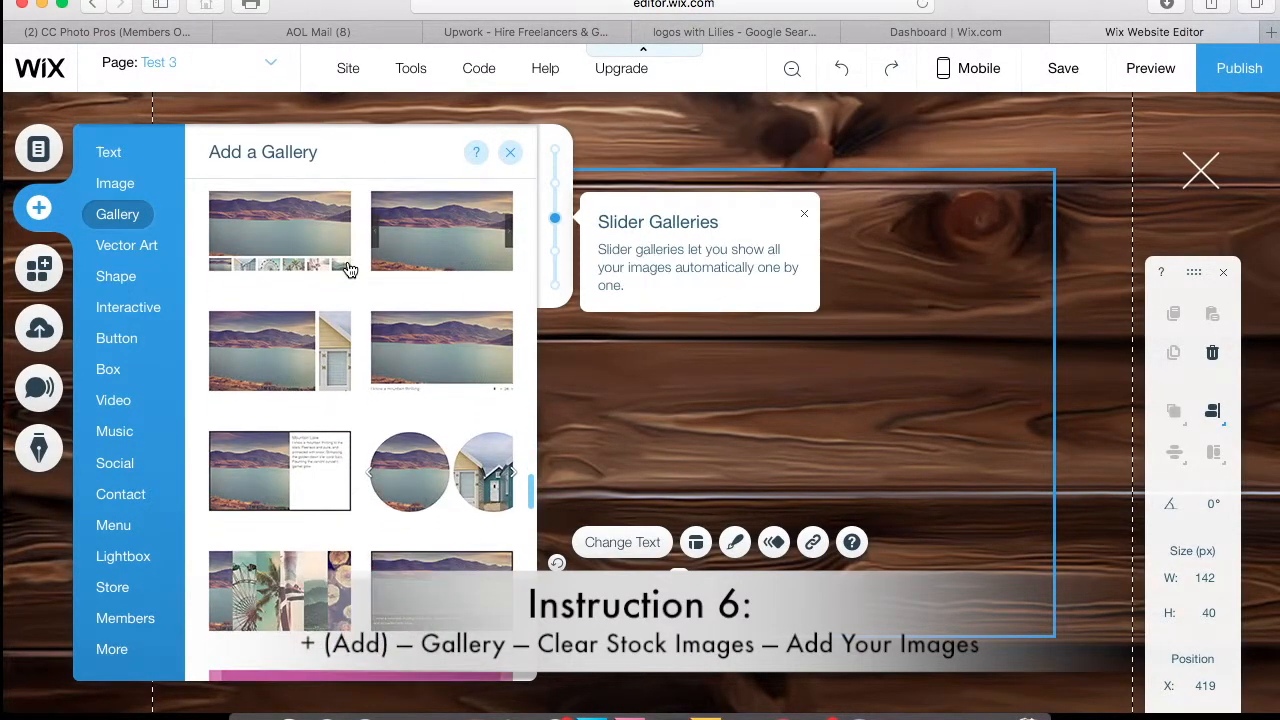
{"action": "left_click", "coordinate": [290, 235]}
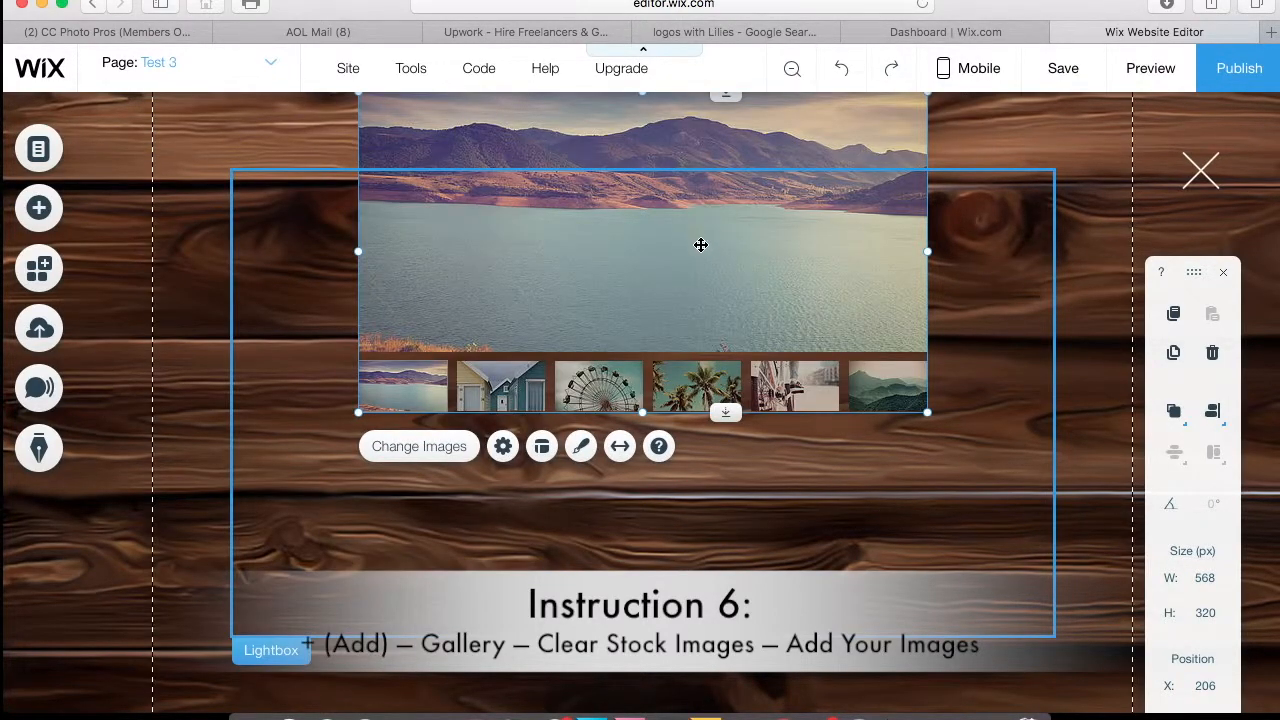
{"action": "left_click_drag", "start_coordinate": [701, 244], "coordinate": [697, 351]}
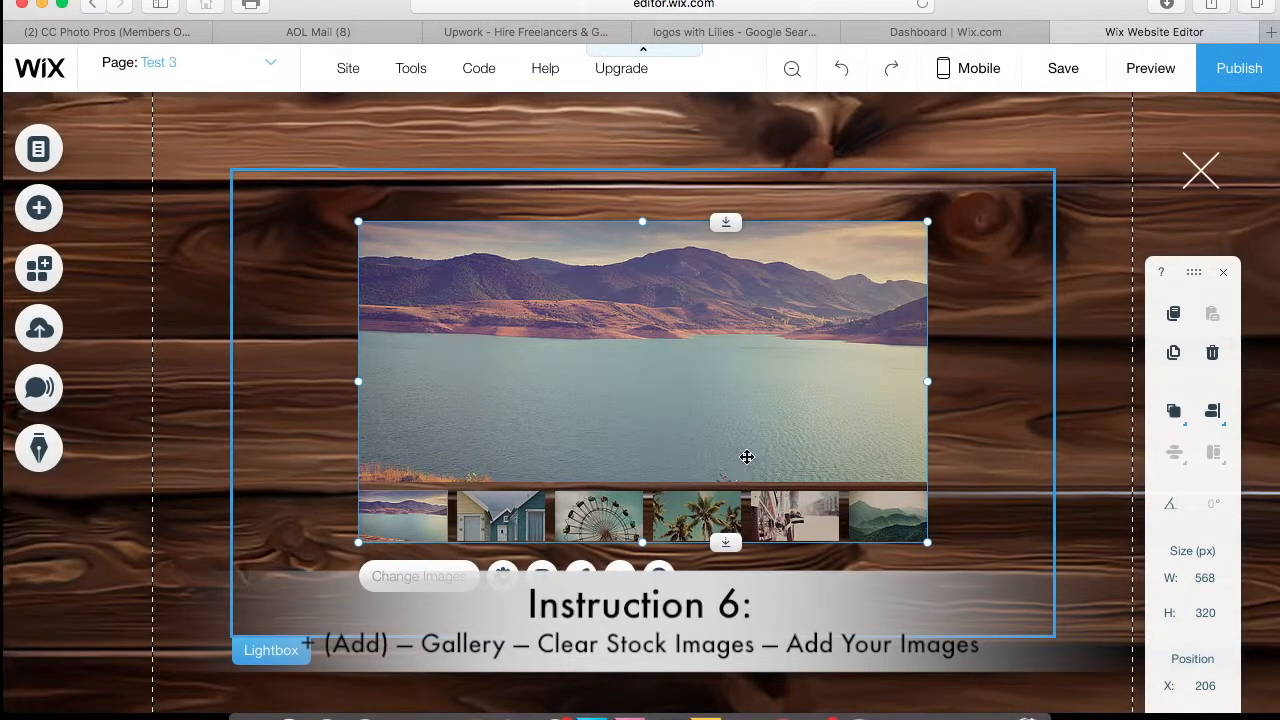
Step: Remove all six stock images from the slider gallery
{"action": "double_click", "coordinate": [726, 403]}
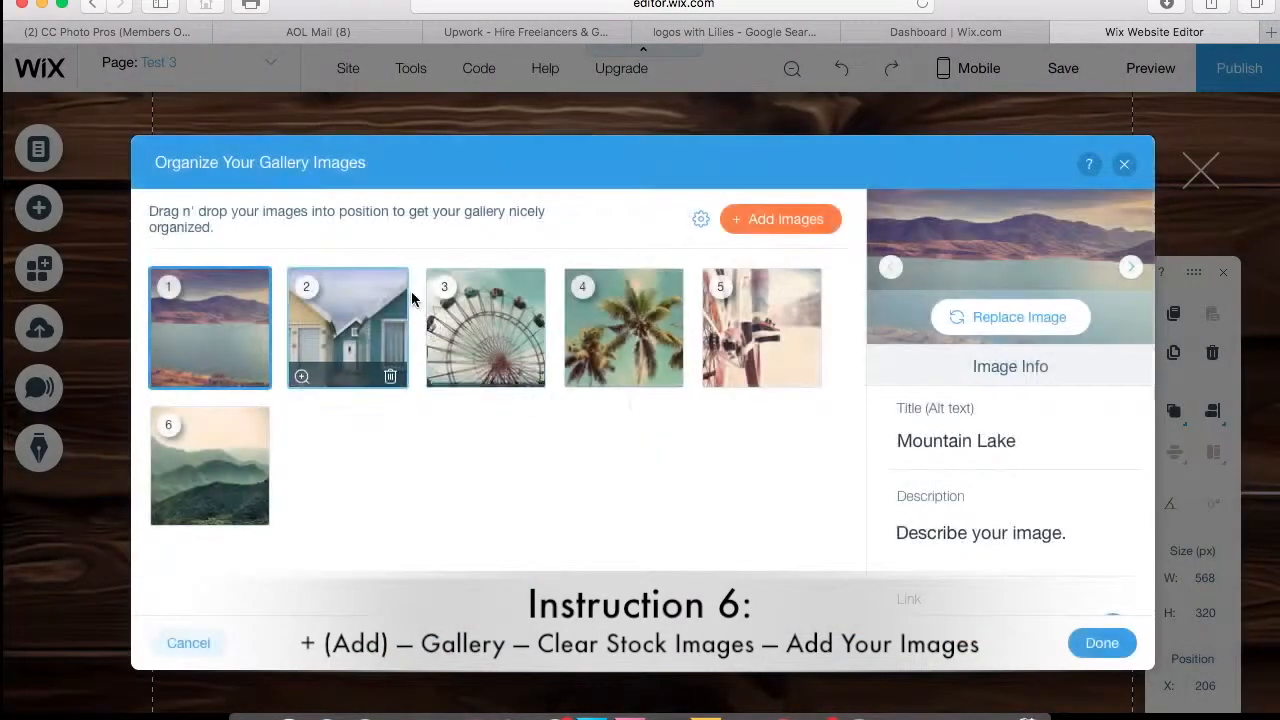
{"action": "left_click", "coordinate": [254, 373]}
{"action": "left_click", "coordinate": [254, 373]}
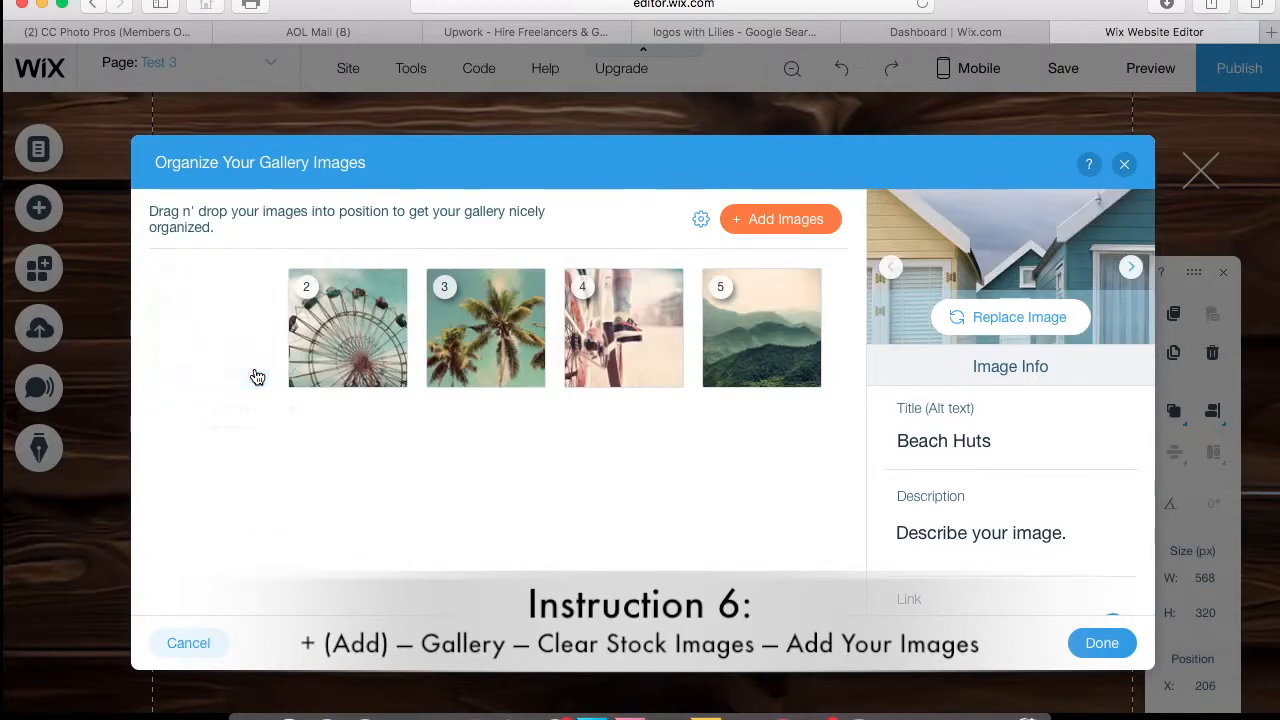
{"action": "left_click", "coordinate": [254, 373]}
{"action": "left_click", "coordinate": [254, 373]}
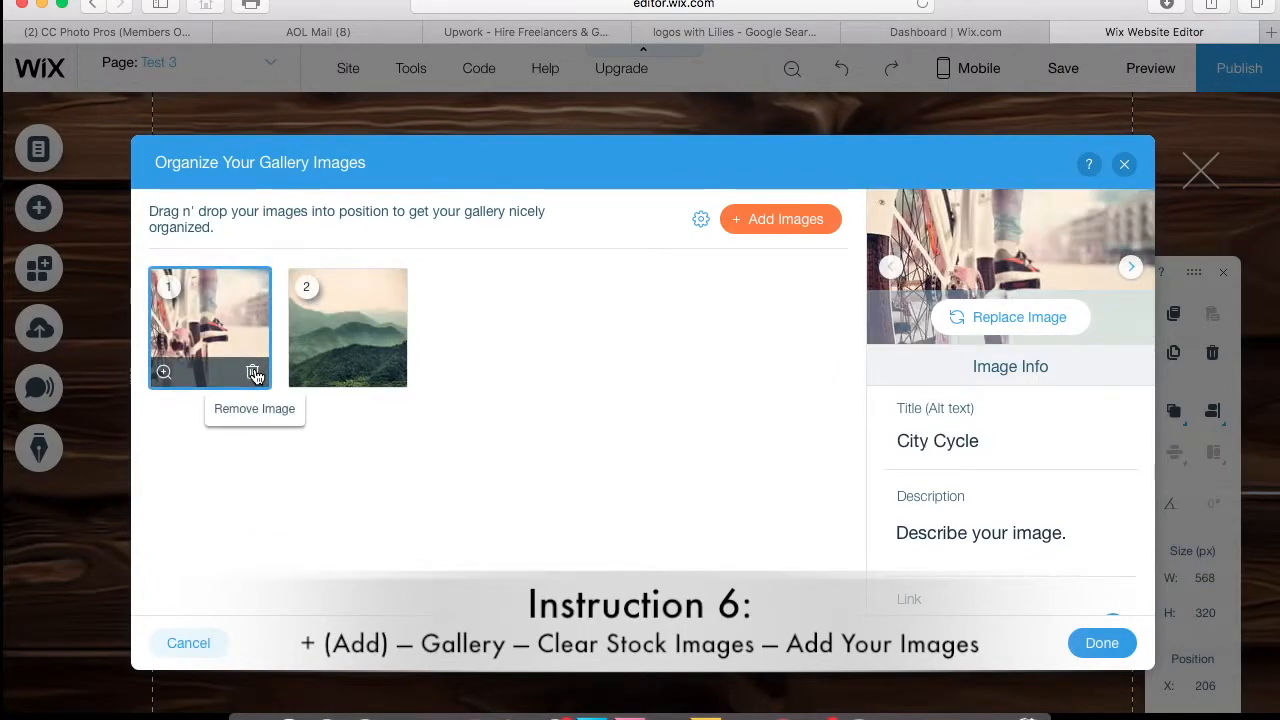
{"action": "left_click", "coordinate": [254, 373]}
{"action": "left_click", "coordinate": [254, 373]}
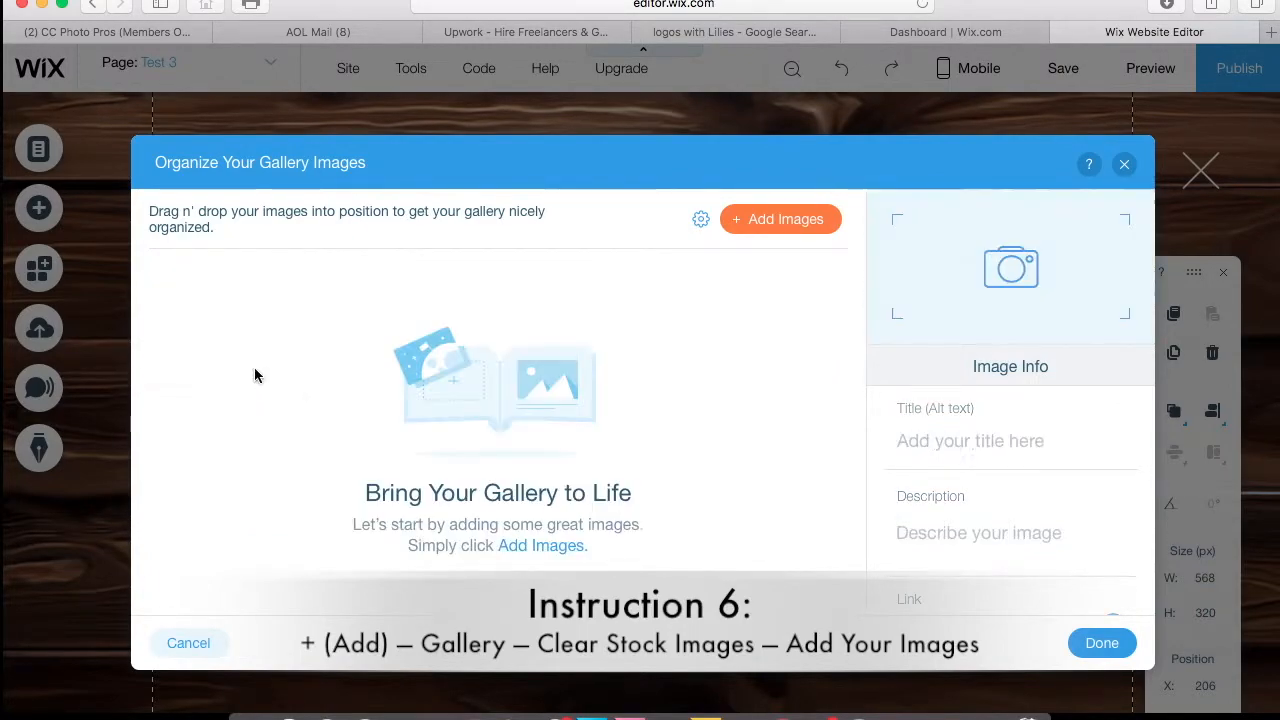
Step: Fill the slider gallery with the first twelve photos from All Media in My Images
{"action": "left_click", "coordinate": [783, 222]}
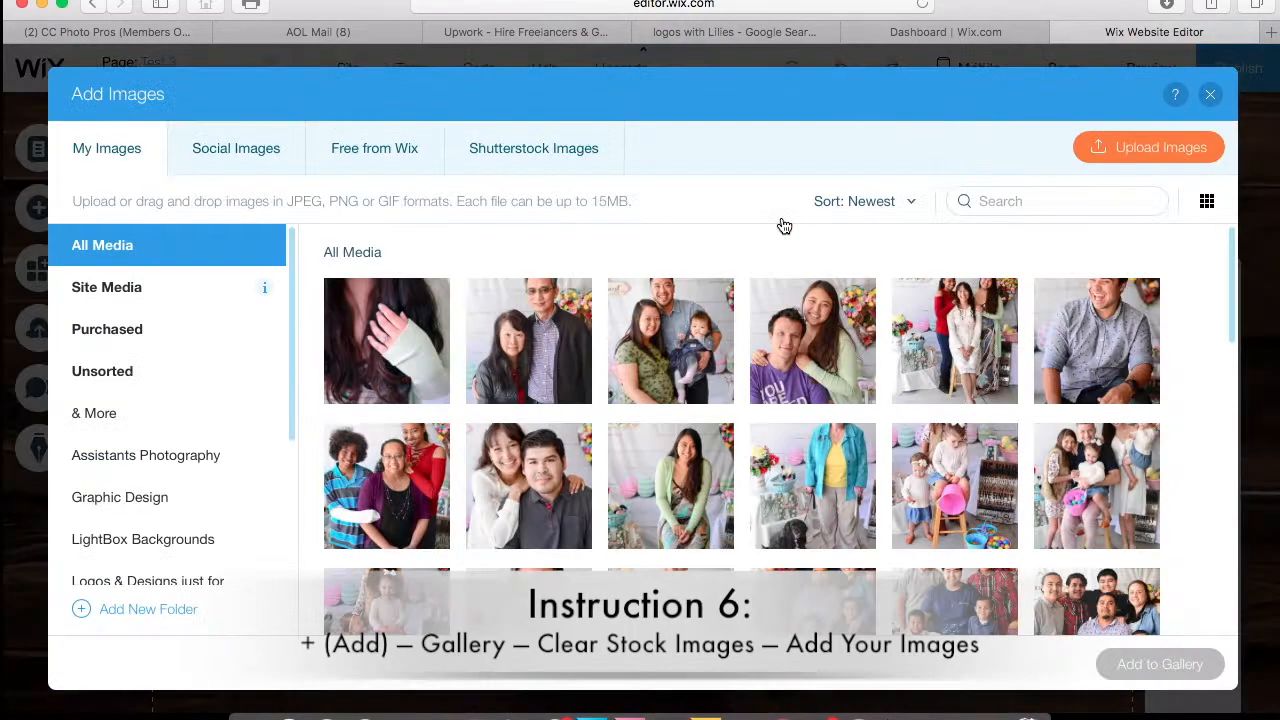
{"action": "left_click", "coordinate": [403, 335]}
{"action": "left_click", "coordinate": [670, 345]}
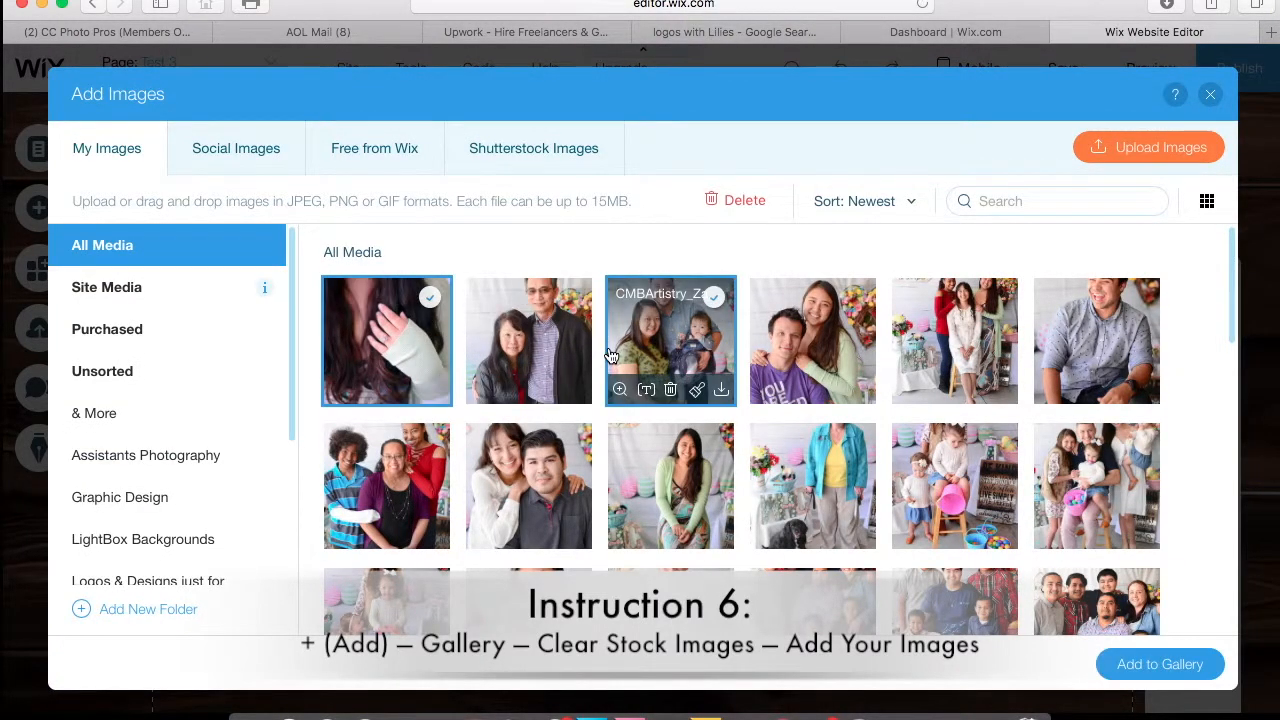
{"action": "left_click", "coordinate": [528, 345]}
{"action": "left_click", "coordinate": [795, 352]}
{"action": "left_click", "coordinate": [955, 345]}
{"action": "left_click", "coordinate": [1097, 345]}
{"action": "left_click", "coordinate": [1097, 485]}
{"action": "right_click", "coordinate": [912, 514]}
{"action": "left_click", "coordinate": [785, 512]}
{"action": "left_click", "coordinate": [670, 485]}
{"action": "left_click", "coordinate": [528, 485]}
{"action": "left_click", "coordinate": [757, 479]}
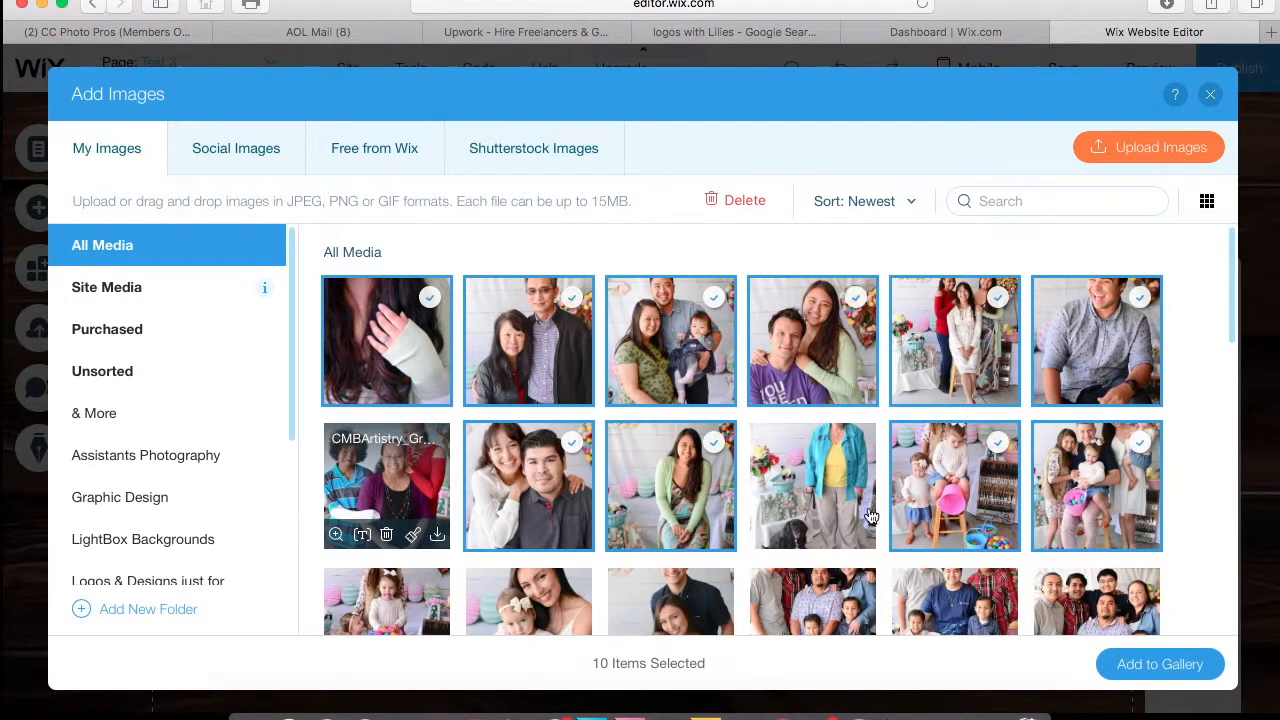
{"action": "left_click", "coordinate": [1145, 665]}
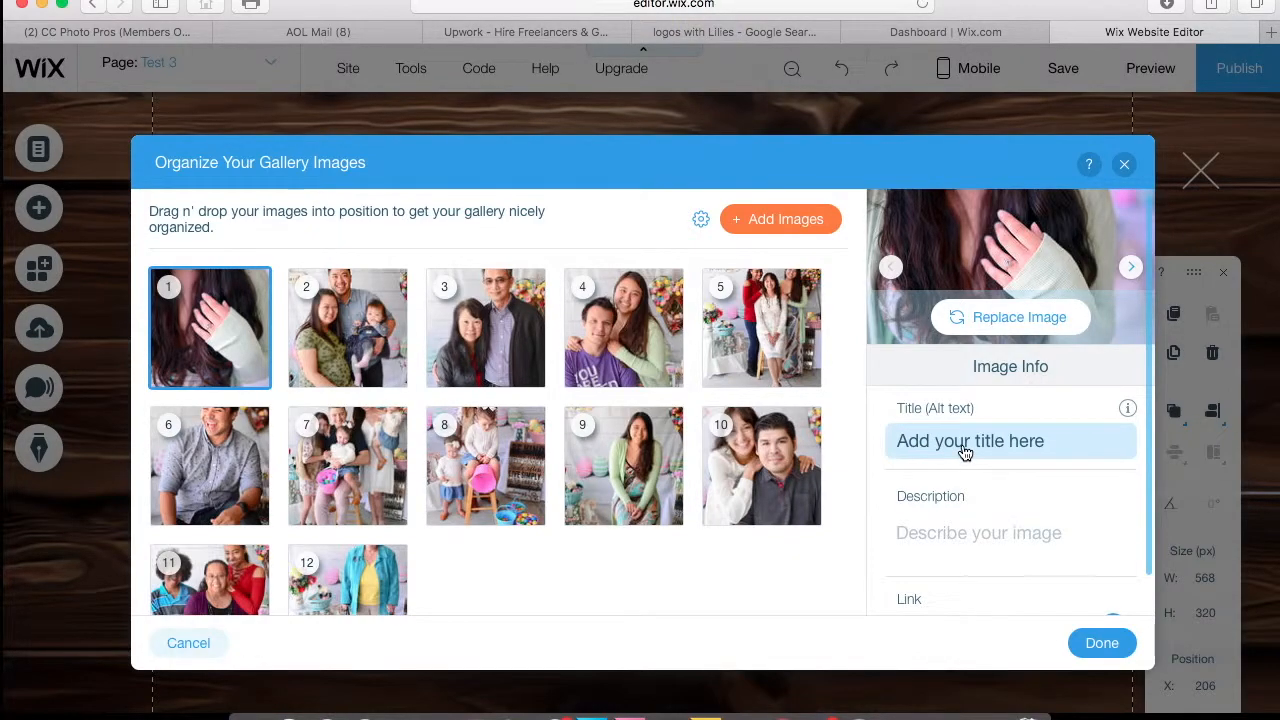
{"action": "left_click", "coordinate": [1095, 645]}
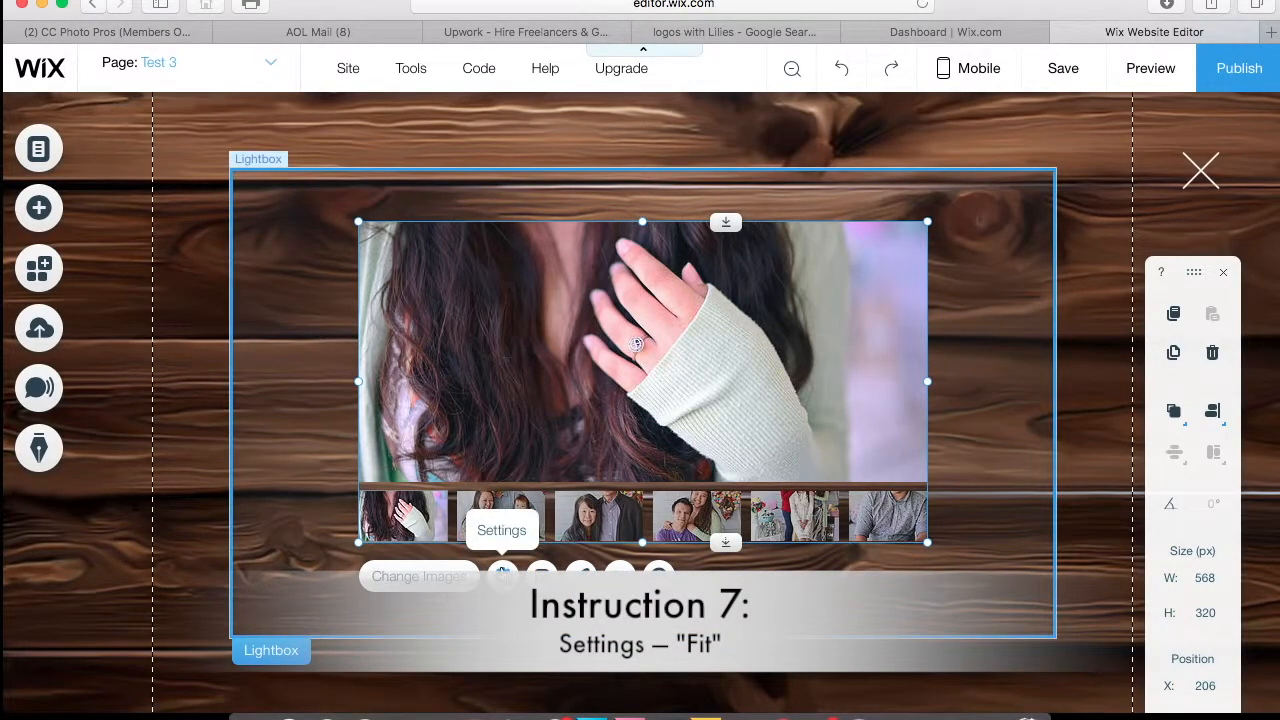
Step: Turn on navigation arrows and autoplay on loading for the slider gallery
{"action": "left_click", "coordinate": [502, 575]}
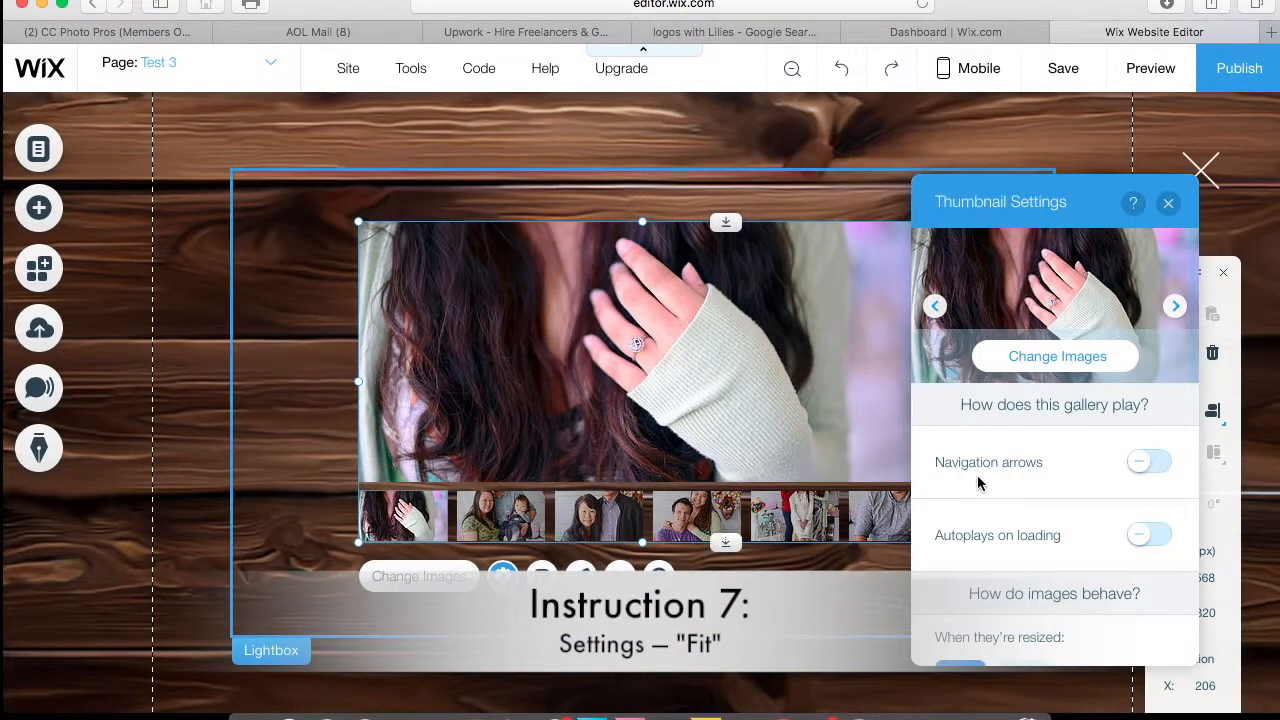
{"action": "scroll", "coordinate": [1095, 484], "scroll_direction": "down", "scroll_amount": 2}
{"action": "left_click", "coordinate": [1149, 411]}
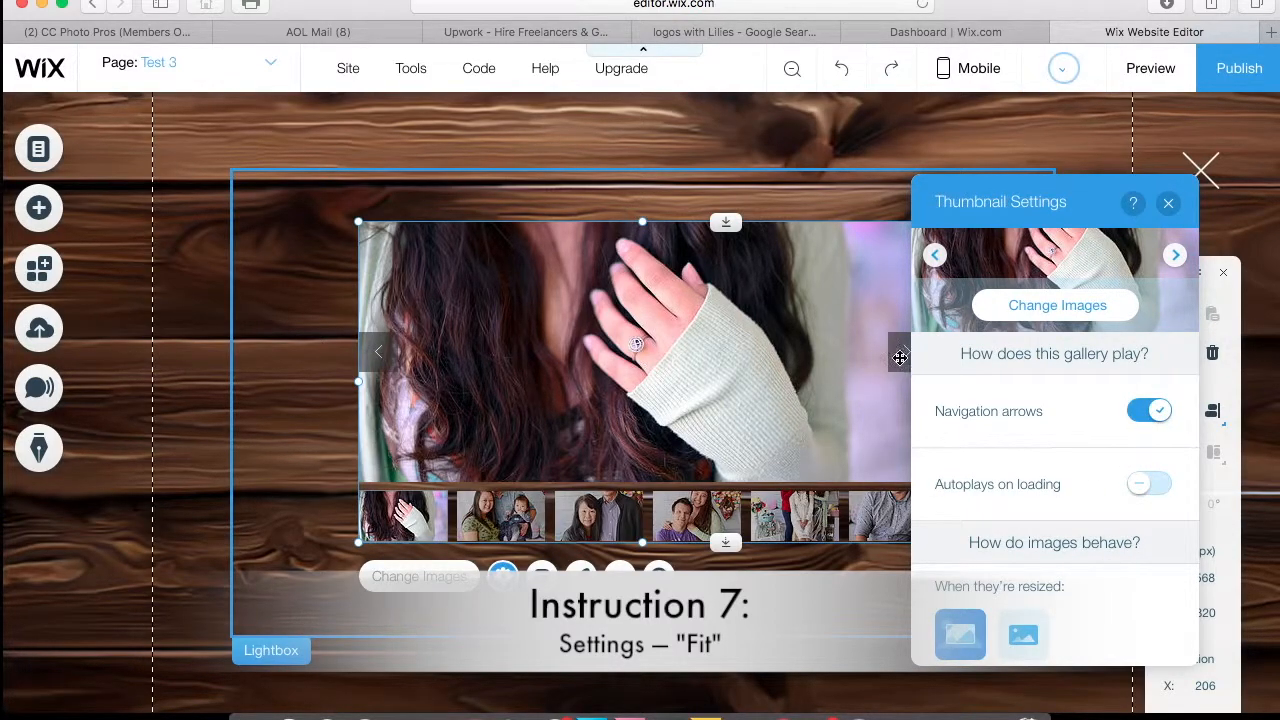
{"action": "left_click", "coordinate": [1133, 484]}
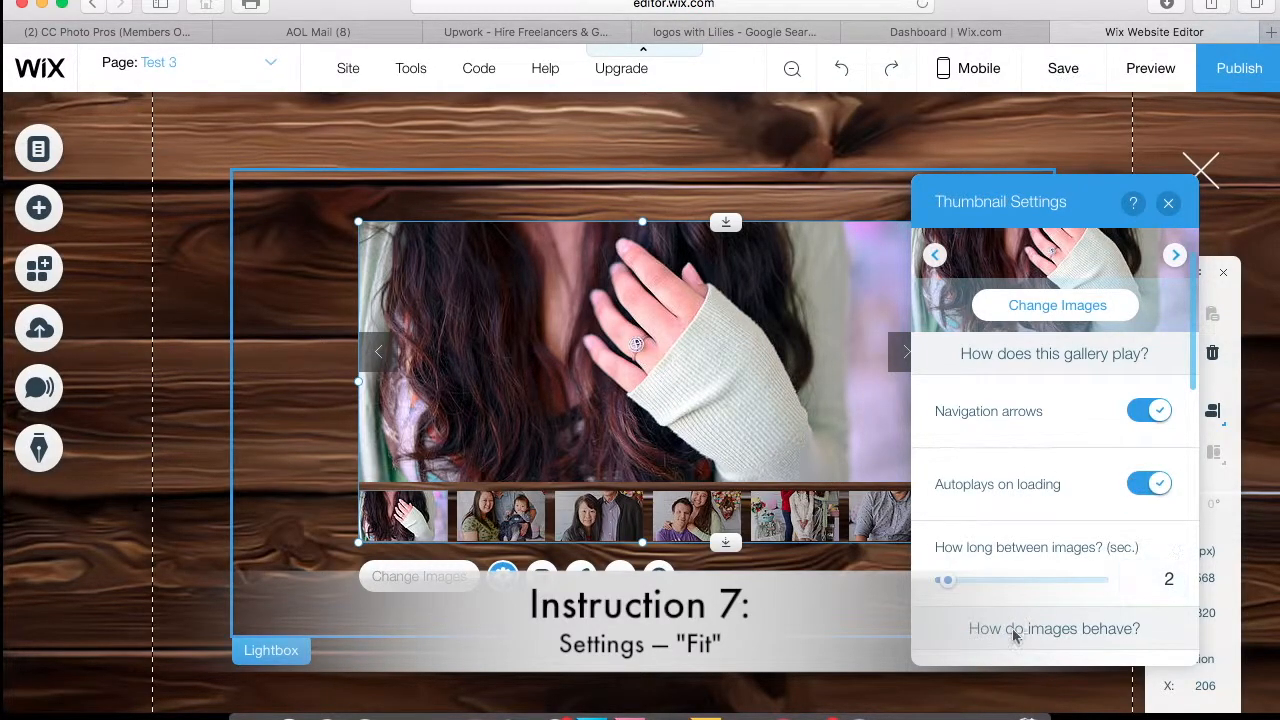
{"action": "left_click", "coordinate": [1170, 579]}
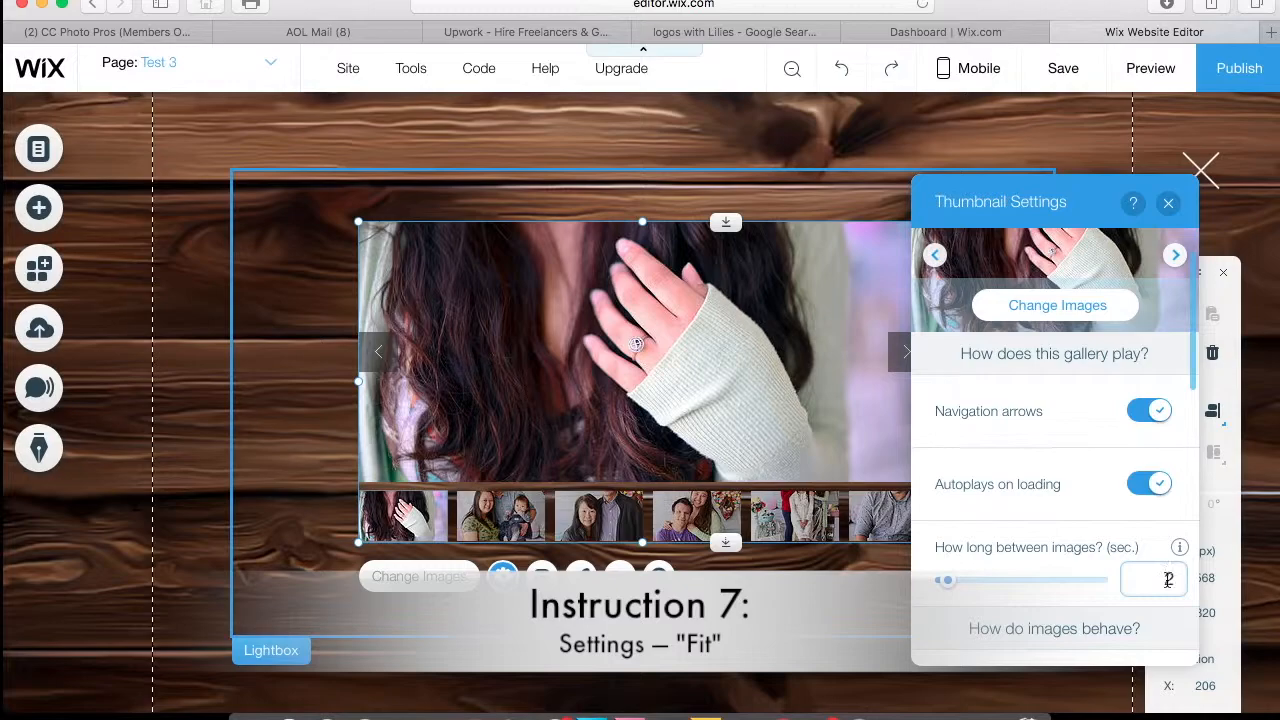
Step: Set the gallery images to Fit when they are resized
{"action": "scroll", "coordinate": [1055, 562], "scroll_direction": "down", "scroll_amount": 5}
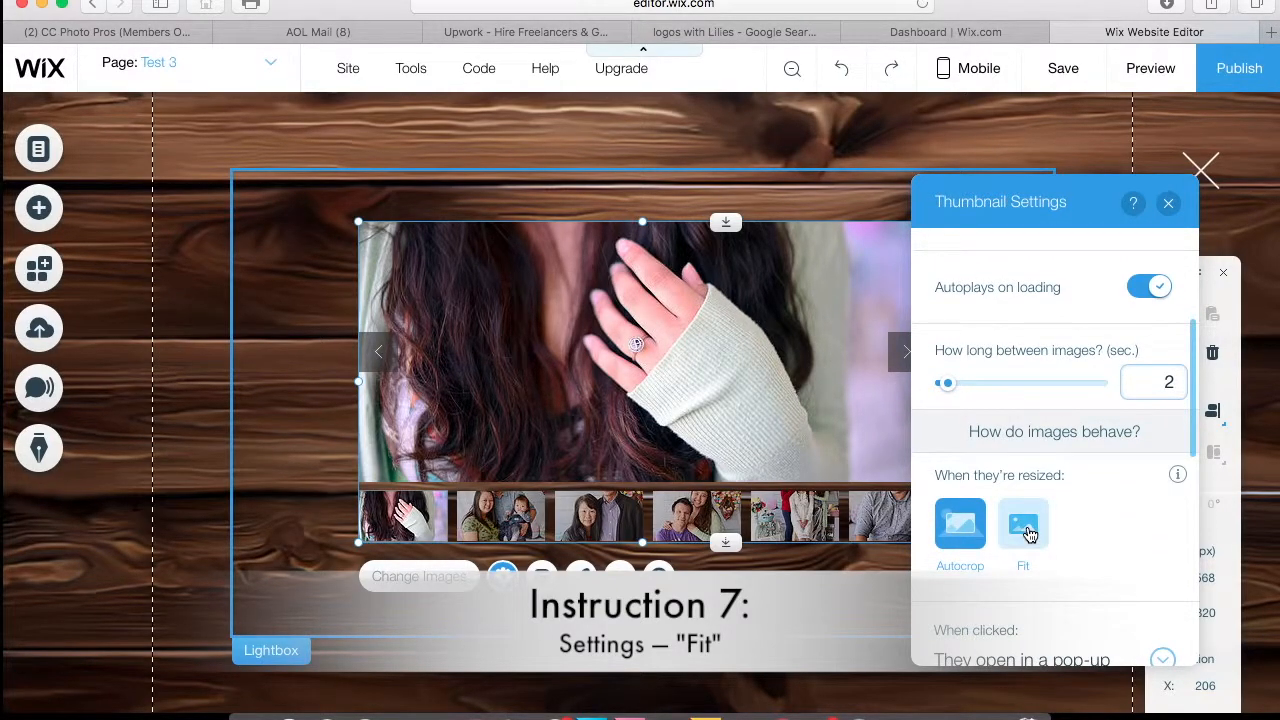
{"action": "left_click", "coordinate": [1023, 530]}
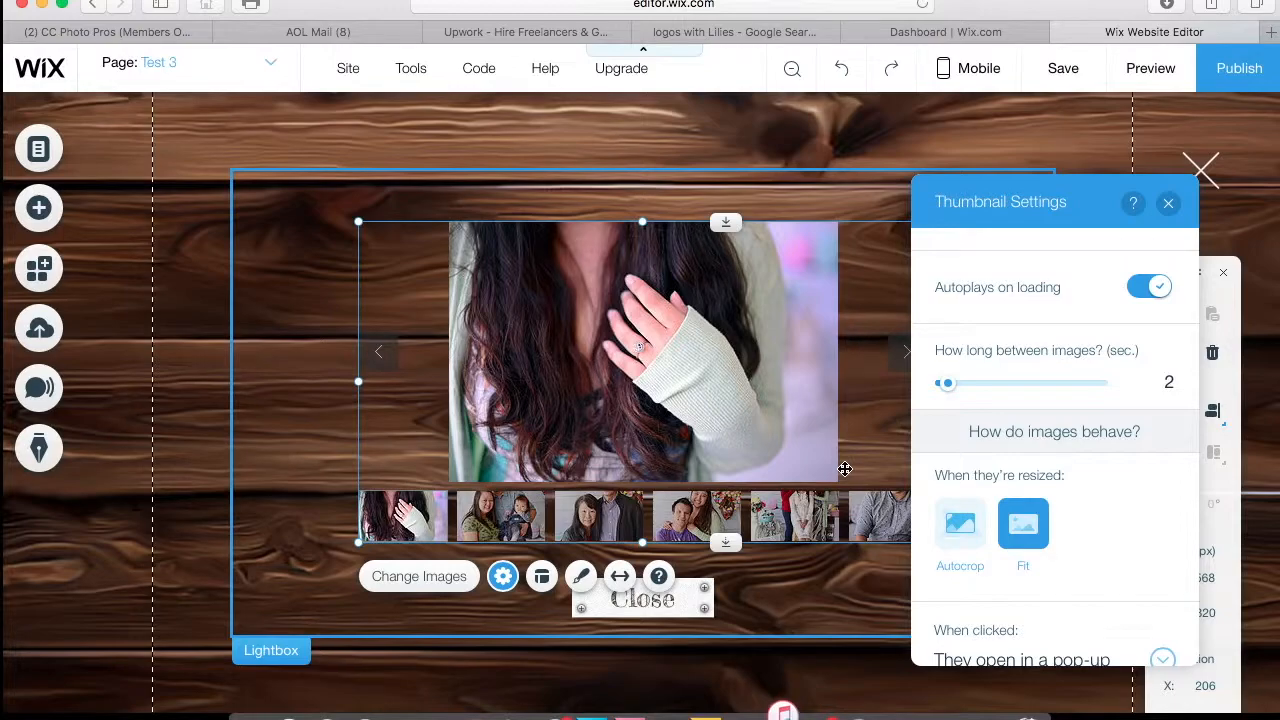
{"action": "scroll", "coordinate": [846, 476], "scroll_direction": "down", "scroll_amount": 1}
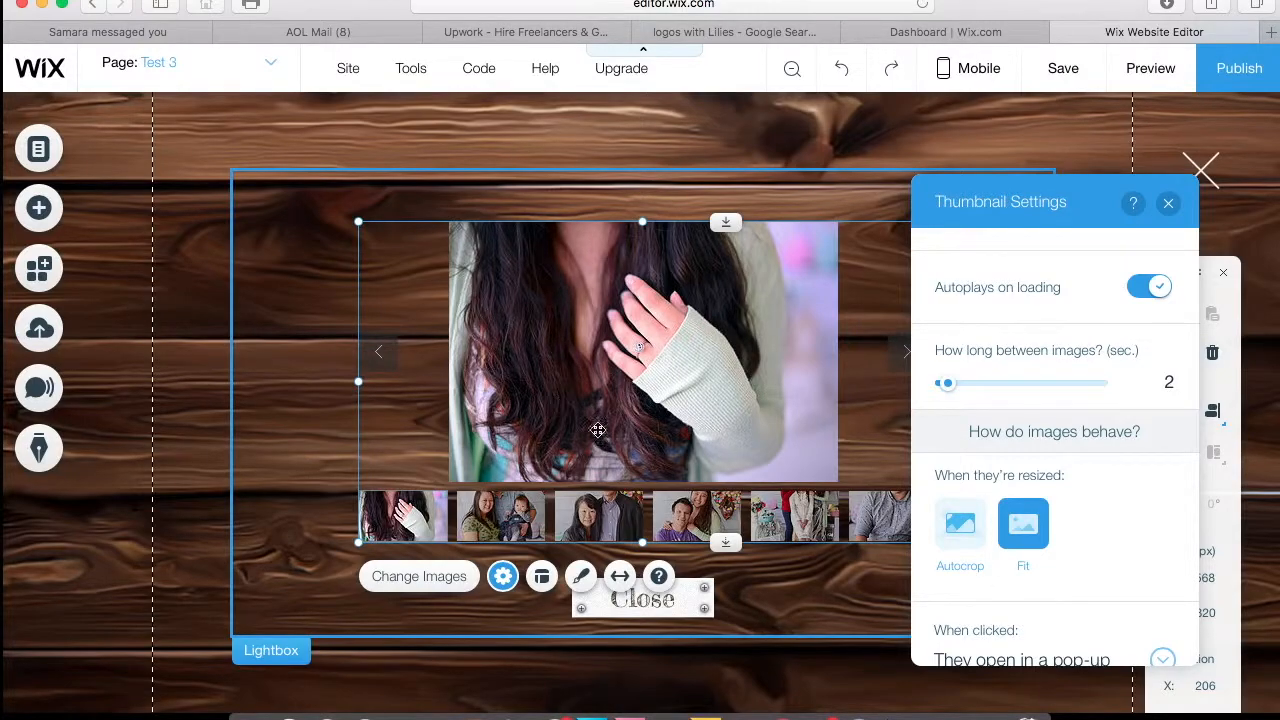
Step: Choose 'They open in a pop-up' for clicked images, review the text and transition options, and close the gallery settings
{"action": "scroll", "coordinate": [1088, 563], "scroll_direction": "down", "scroll_amount": 5}
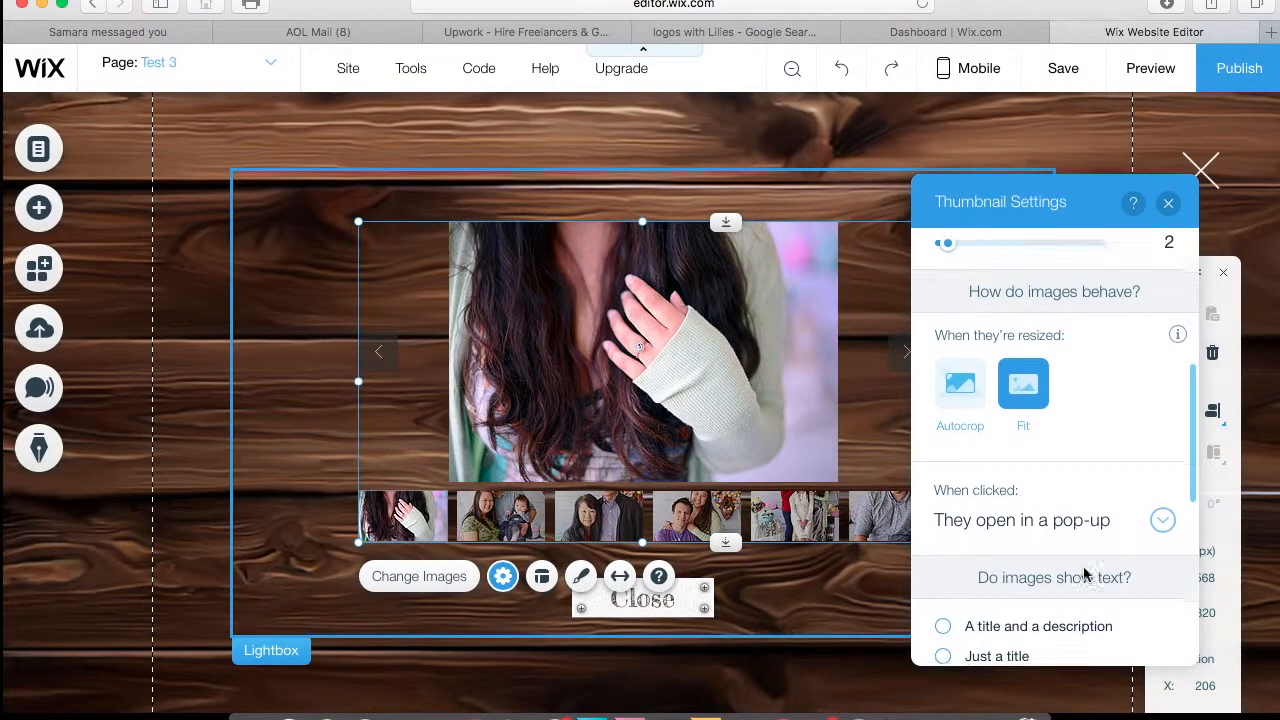
{"action": "scroll", "coordinate": [1085, 573], "scroll_direction": "down", "scroll_amount": 1}
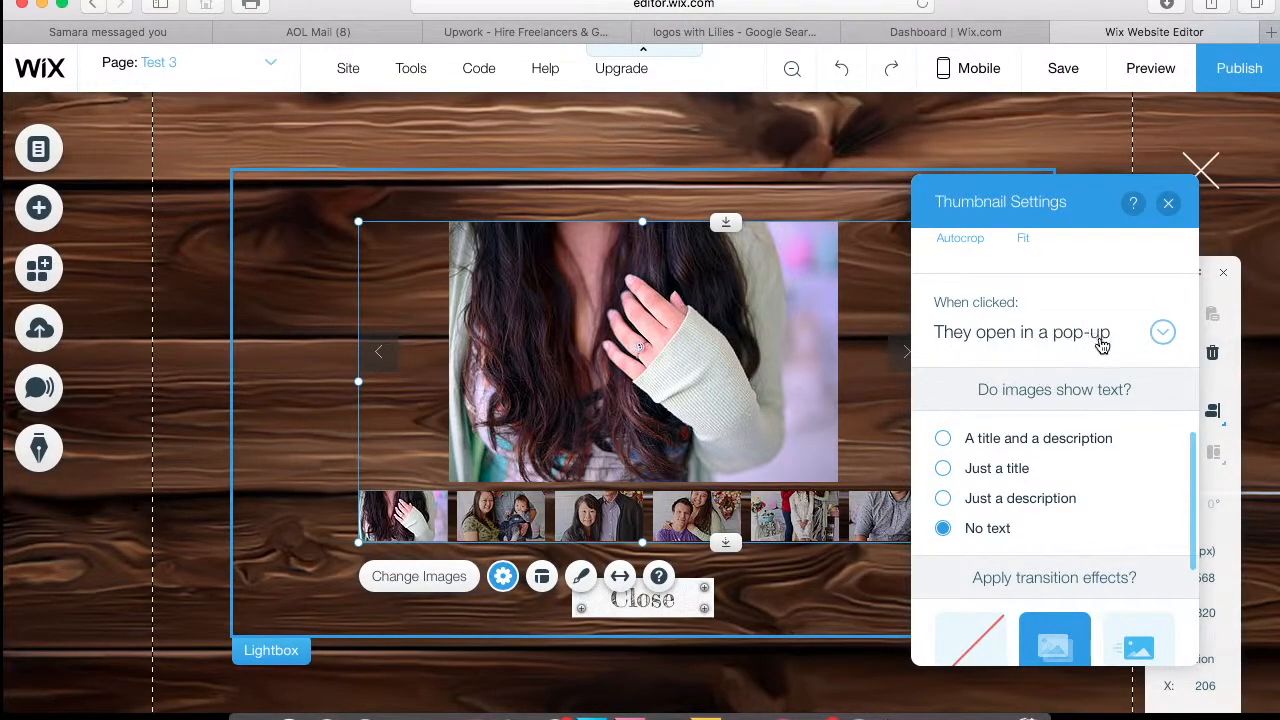
{"action": "left_click", "coordinate": [1163, 334]}
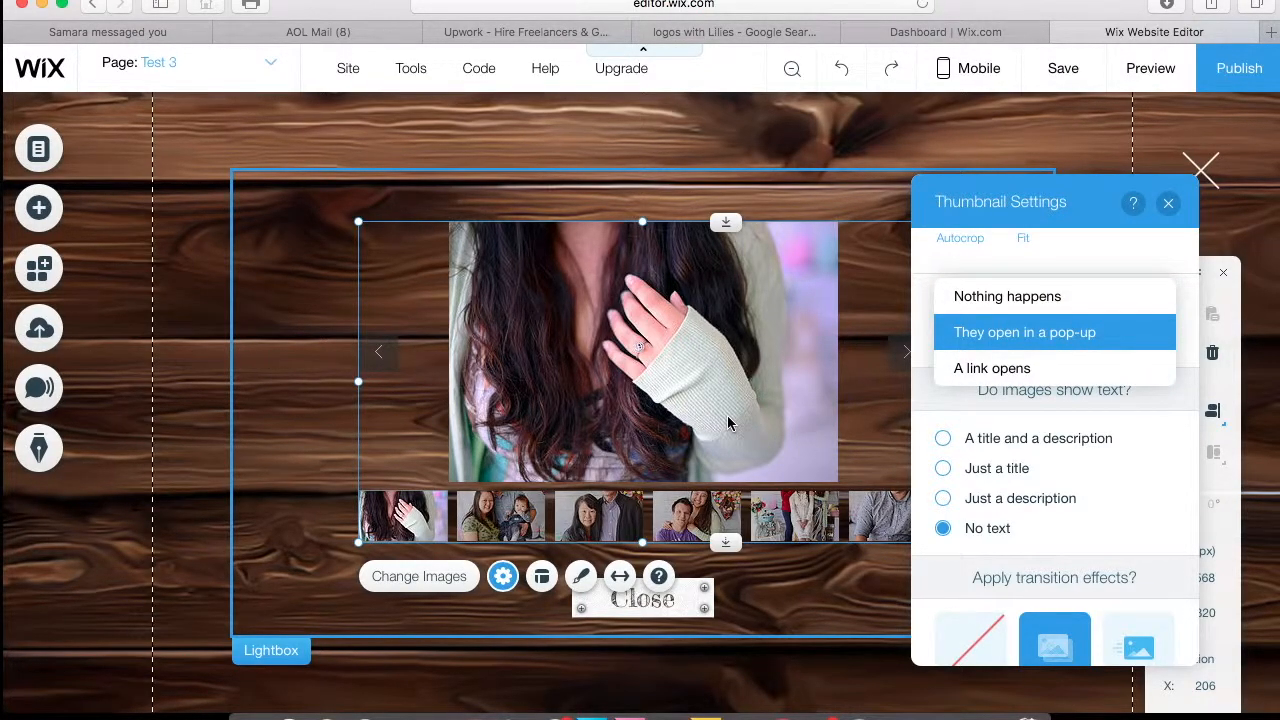
{"action": "left_click", "coordinate": [1030, 346]}
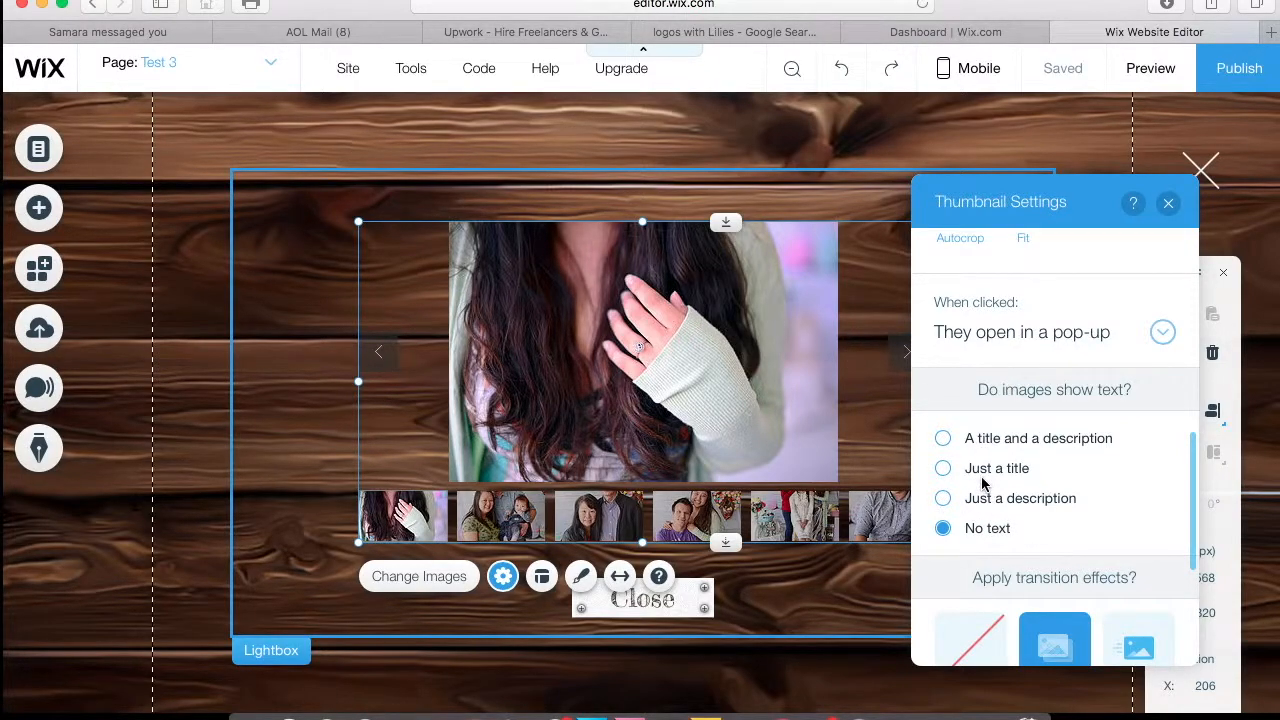
{"action": "scroll", "coordinate": [982, 483], "scroll_direction": "down", "scroll_amount": 5}
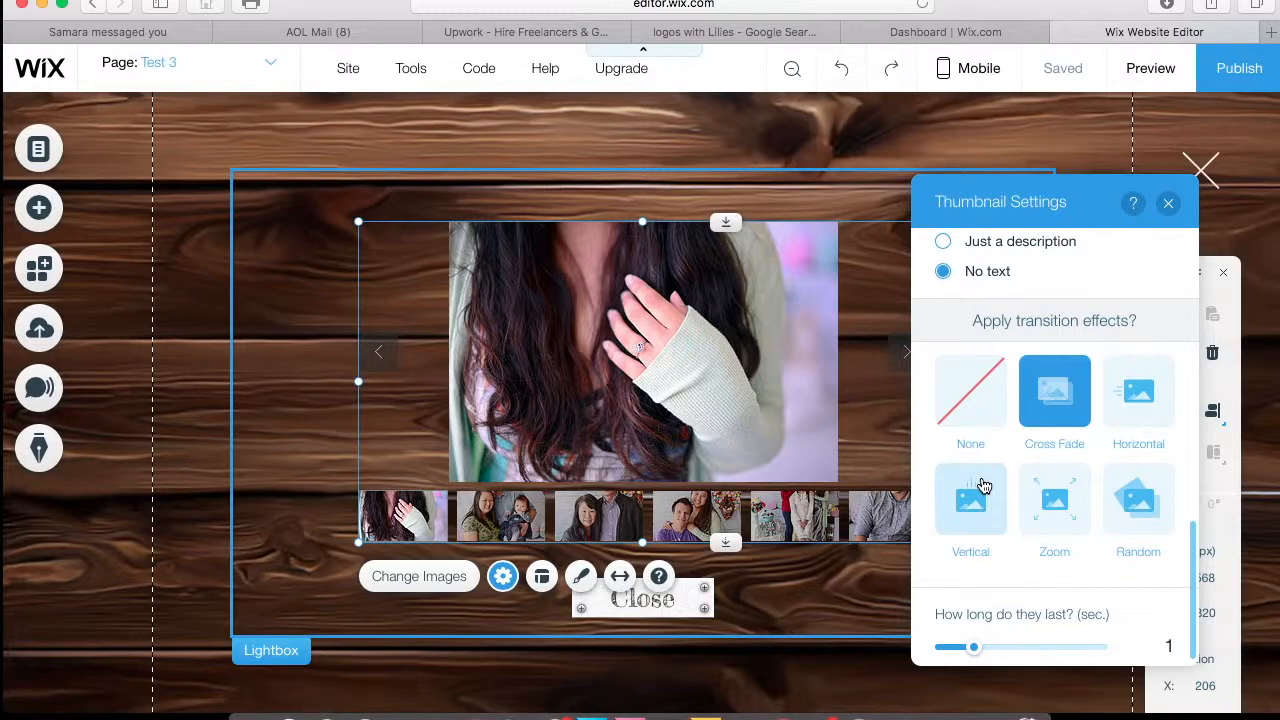
{"action": "left_click", "coordinate": [1168, 204]}
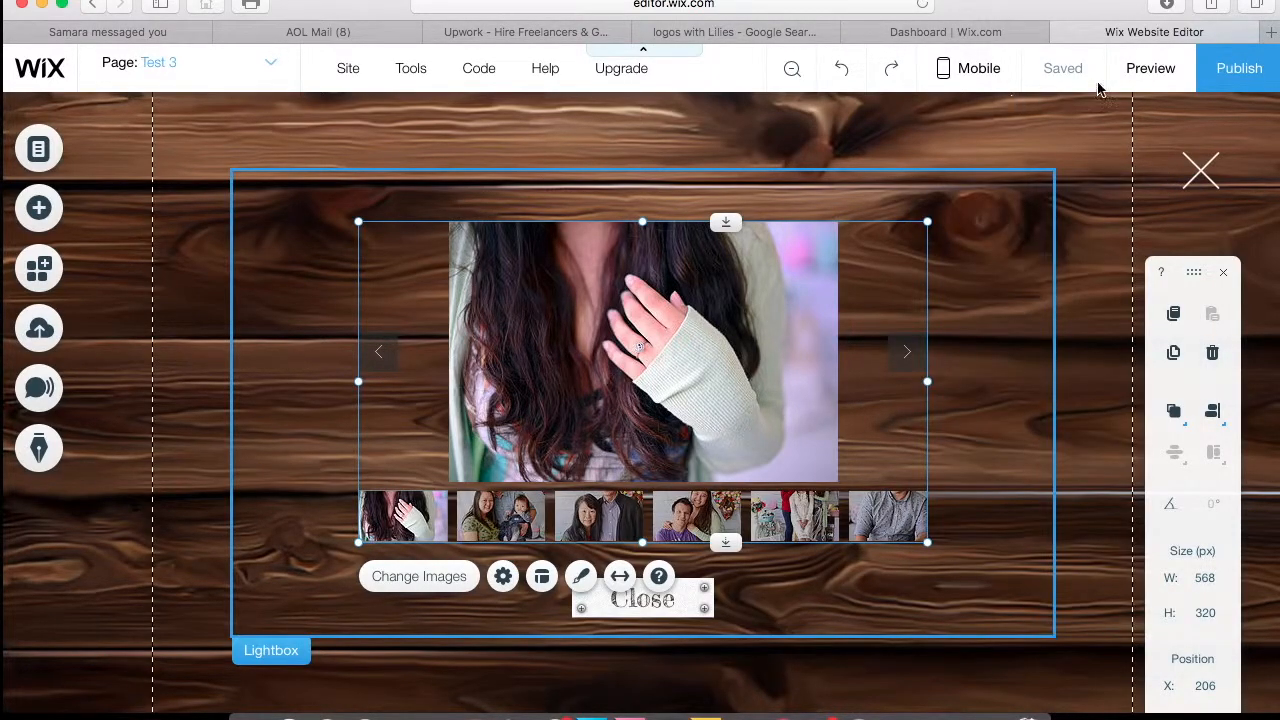
Step: Save the site and return from the Test 3 lightbox to New Page
{"action": "left_click", "coordinate": [1052, 69]}
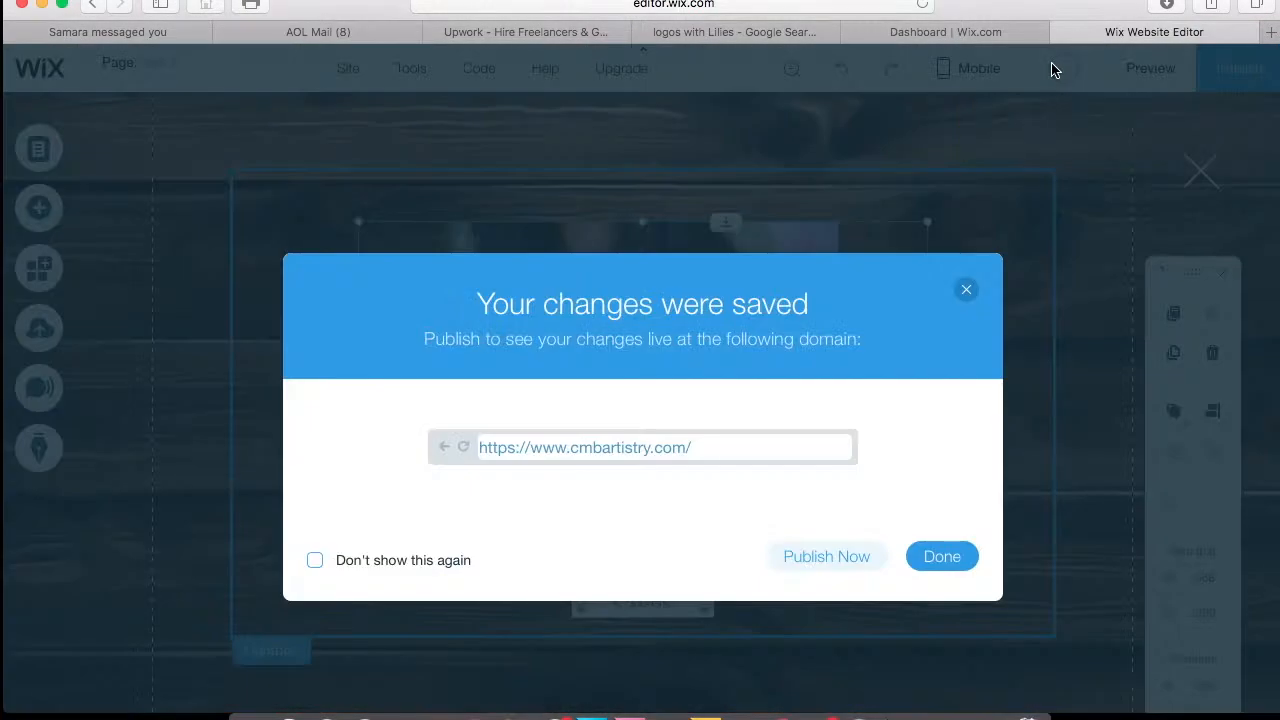
{"action": "left_click", "coordinate": [940, 560]}
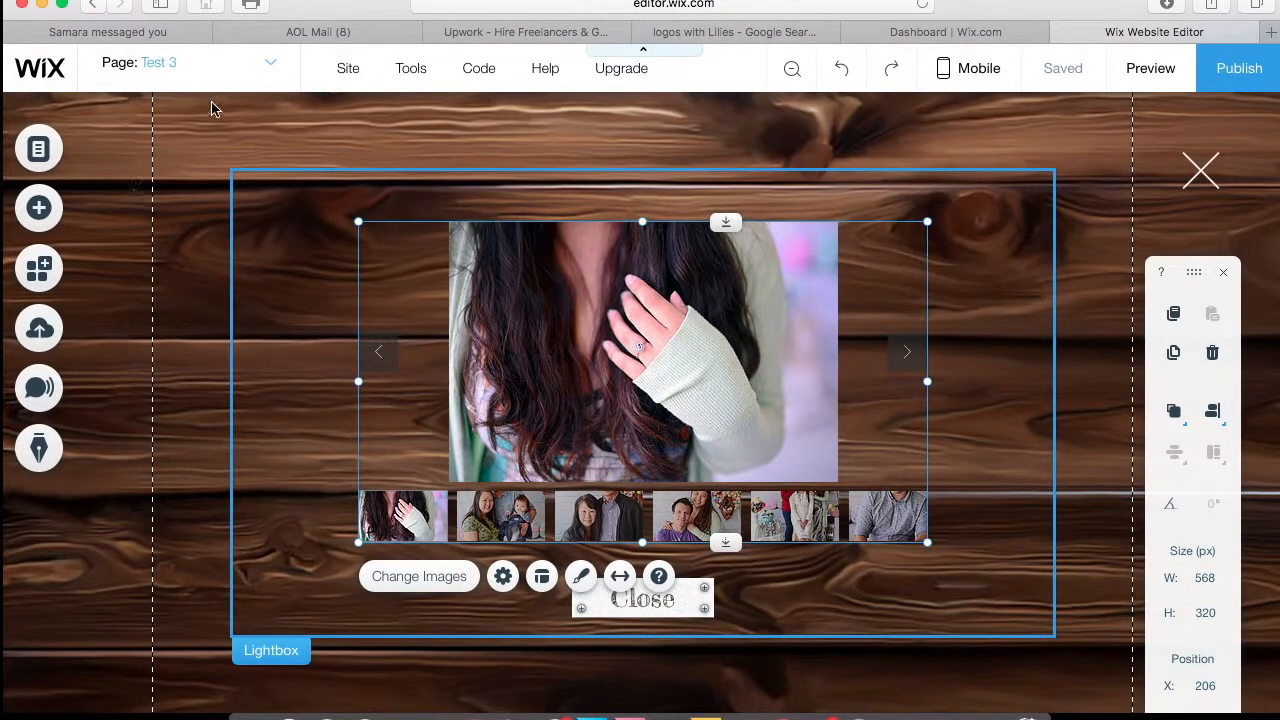
{"action": "left_click", "coordinate": [179, 66]}
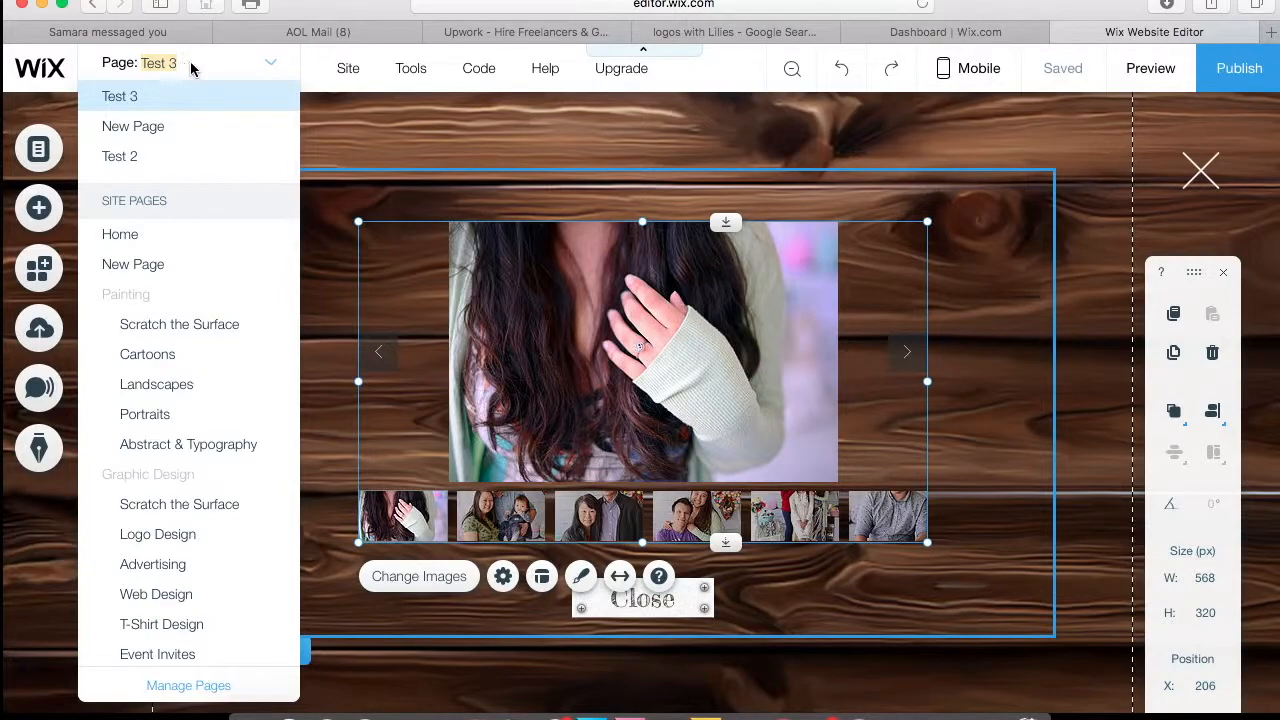
{"action": "left_click", "coordinate": [148, 135]}
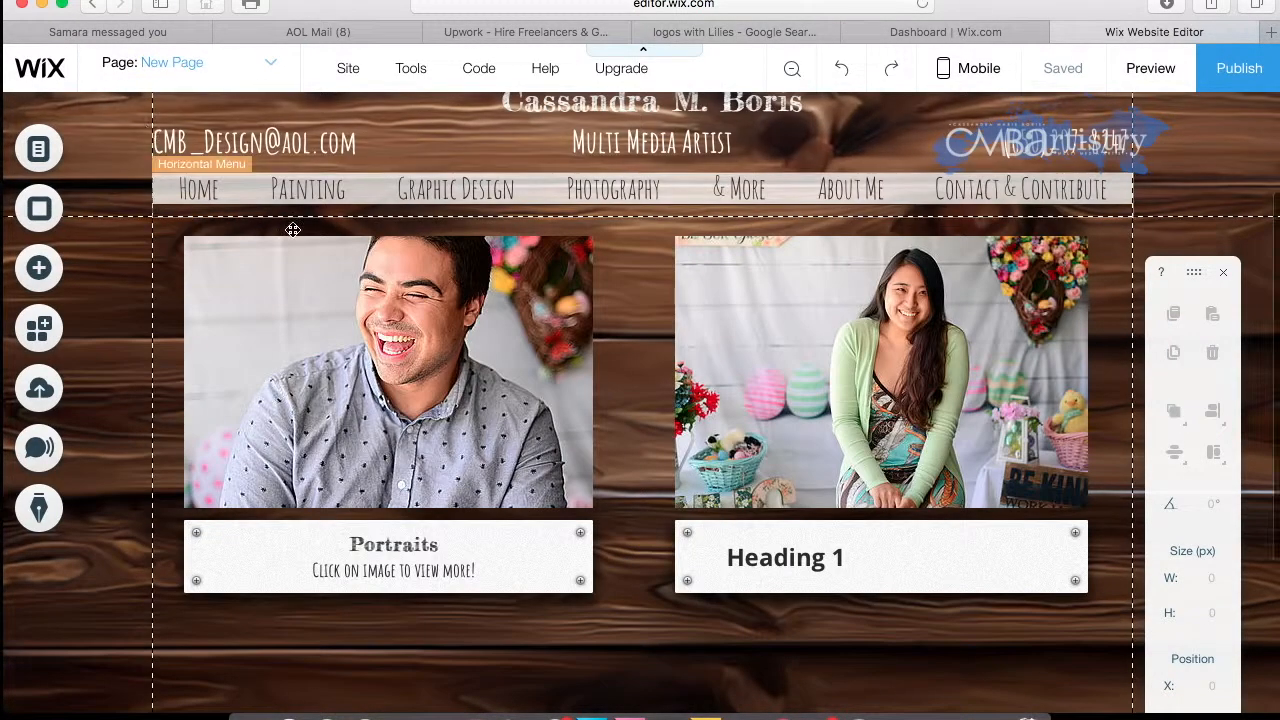
Step: Link the photo of the woman in the green cardigan to the Test 3 lightbox
{"action": "left_click", "coordinate": [901, 414]}
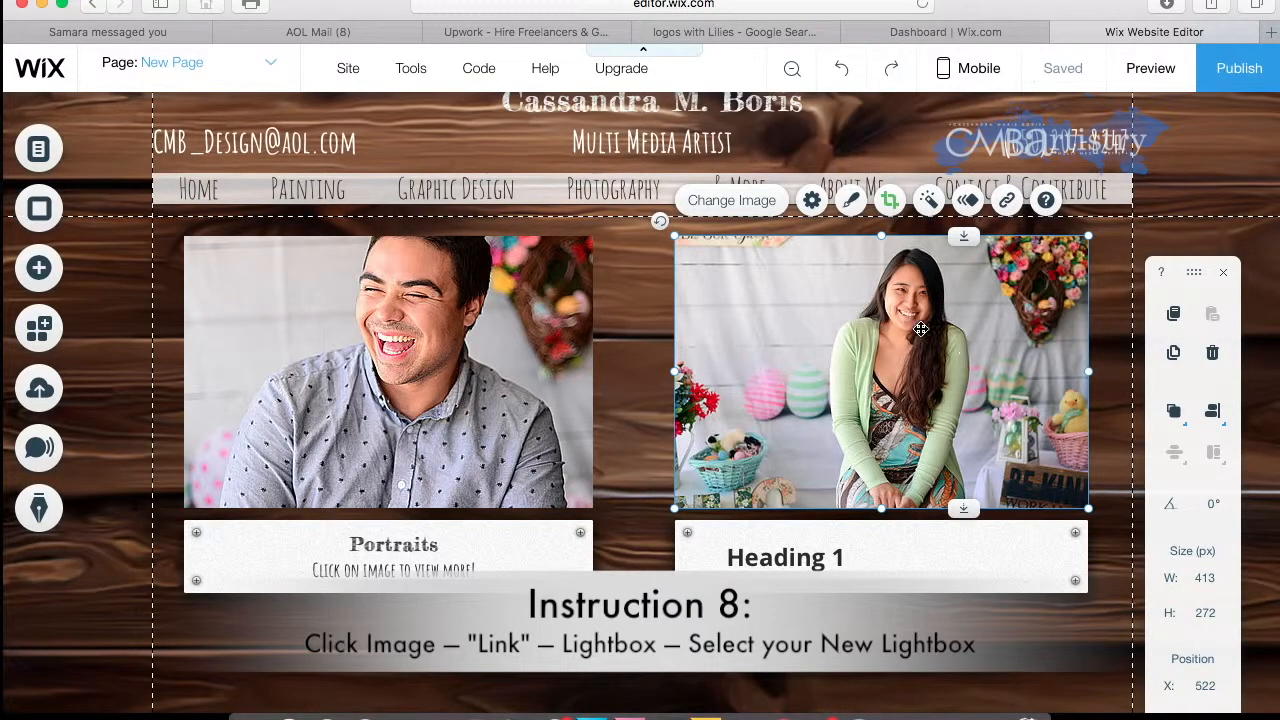
{"action": "left_click", "coordinate": [1007, 202]}
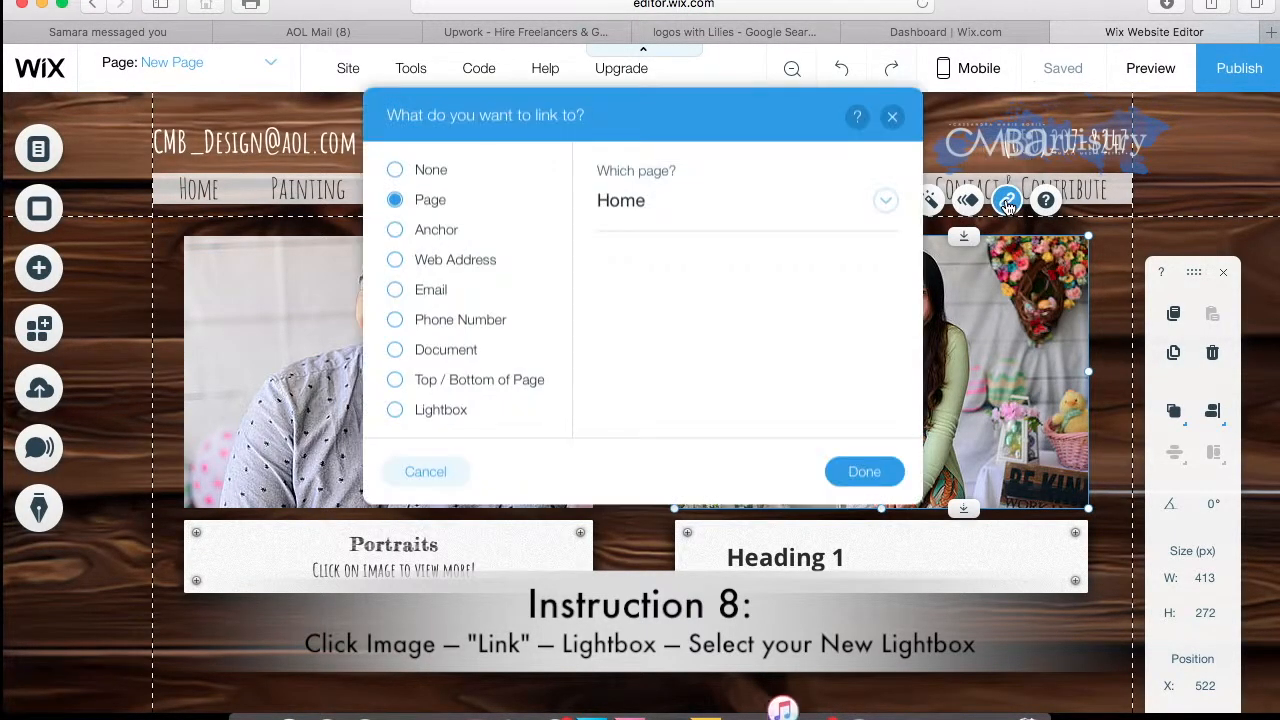
{"action": "left_click", "coordinate": [395, 410]}
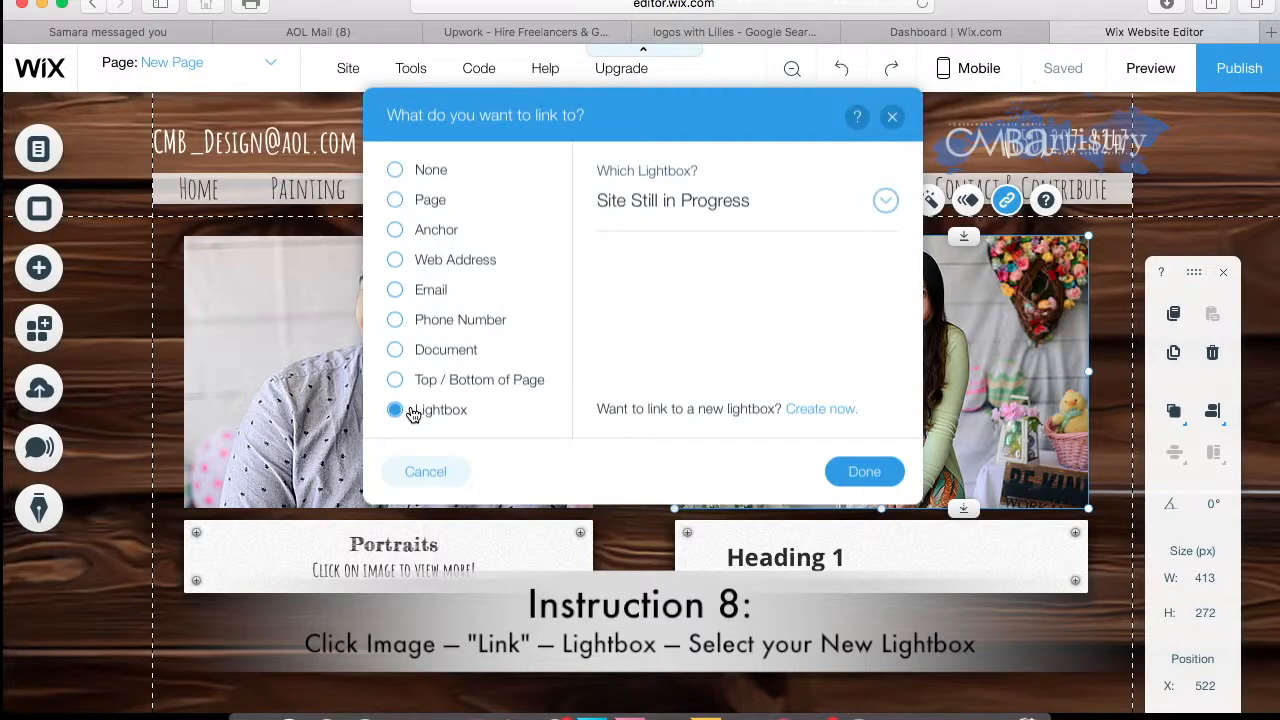
{"action": "left_click", "coordinate": [886, 202]}
{"action": "scroll", "coordinate": [791, 434], "scroll_direction": "down", "scroll_amount": 5}
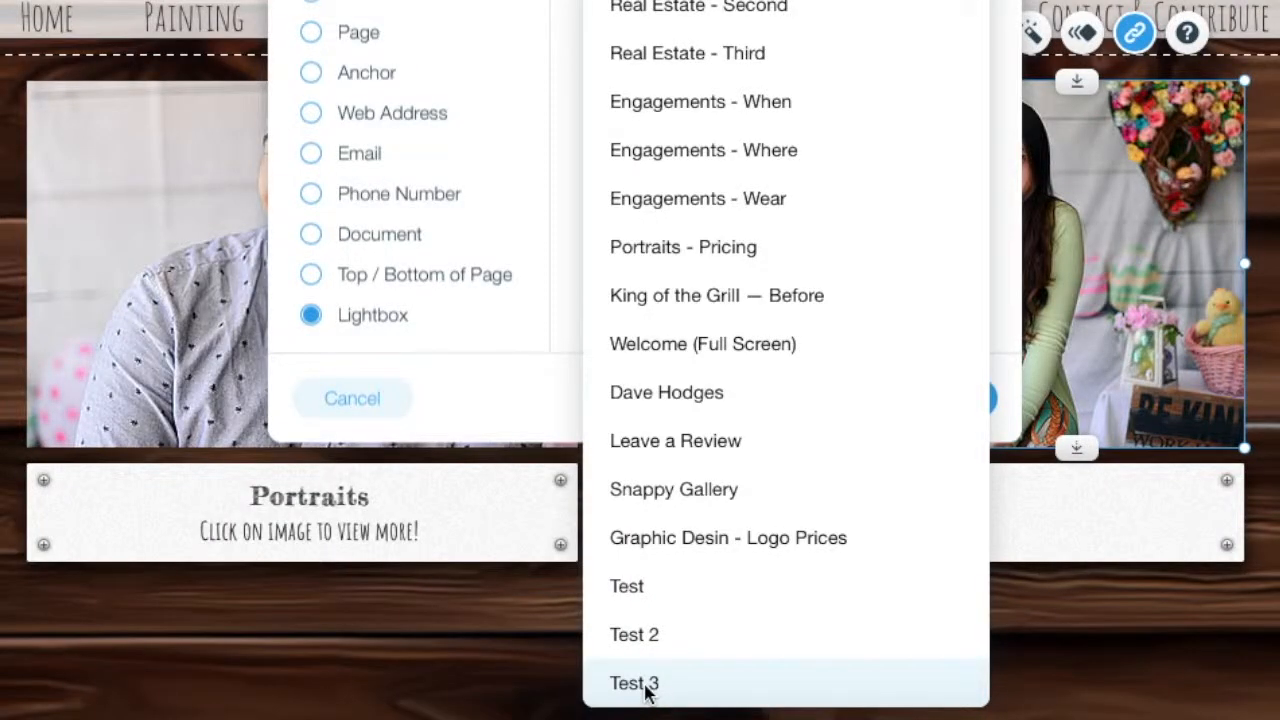
{"action": "left_click", "coordinate": [645, 688]}
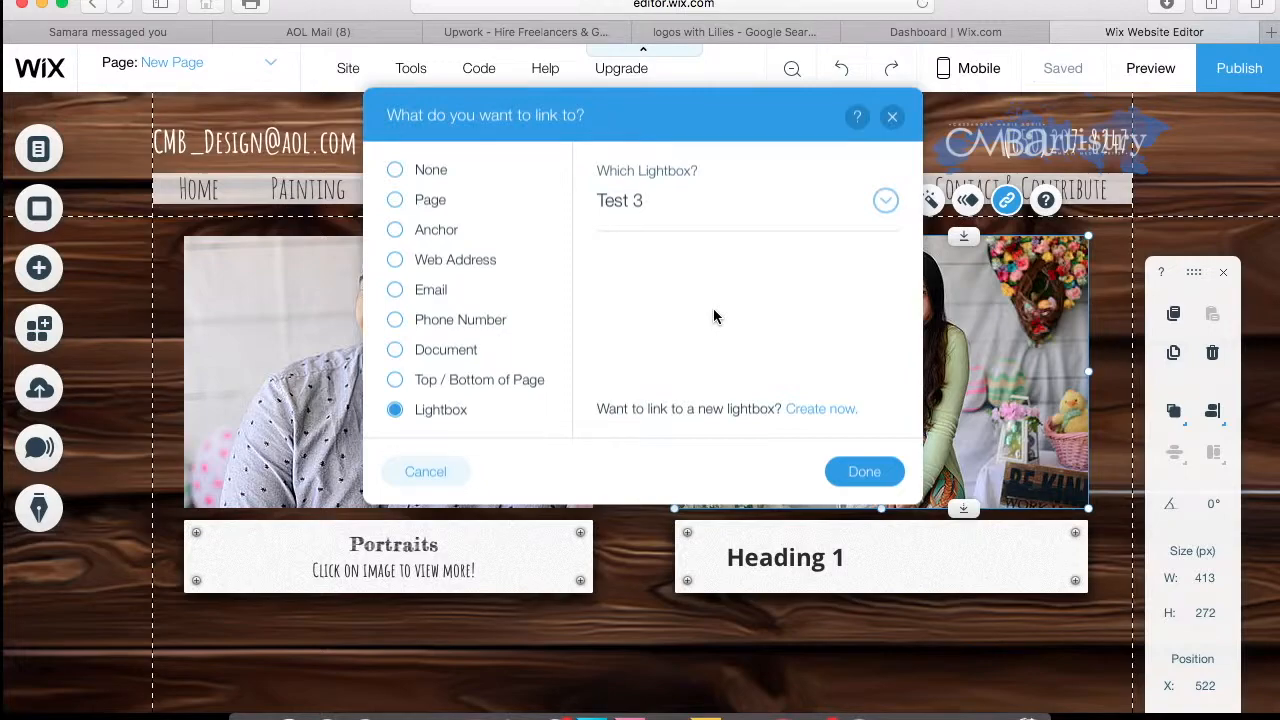
{"action": "left_click", "coordinate": [851, 471]}
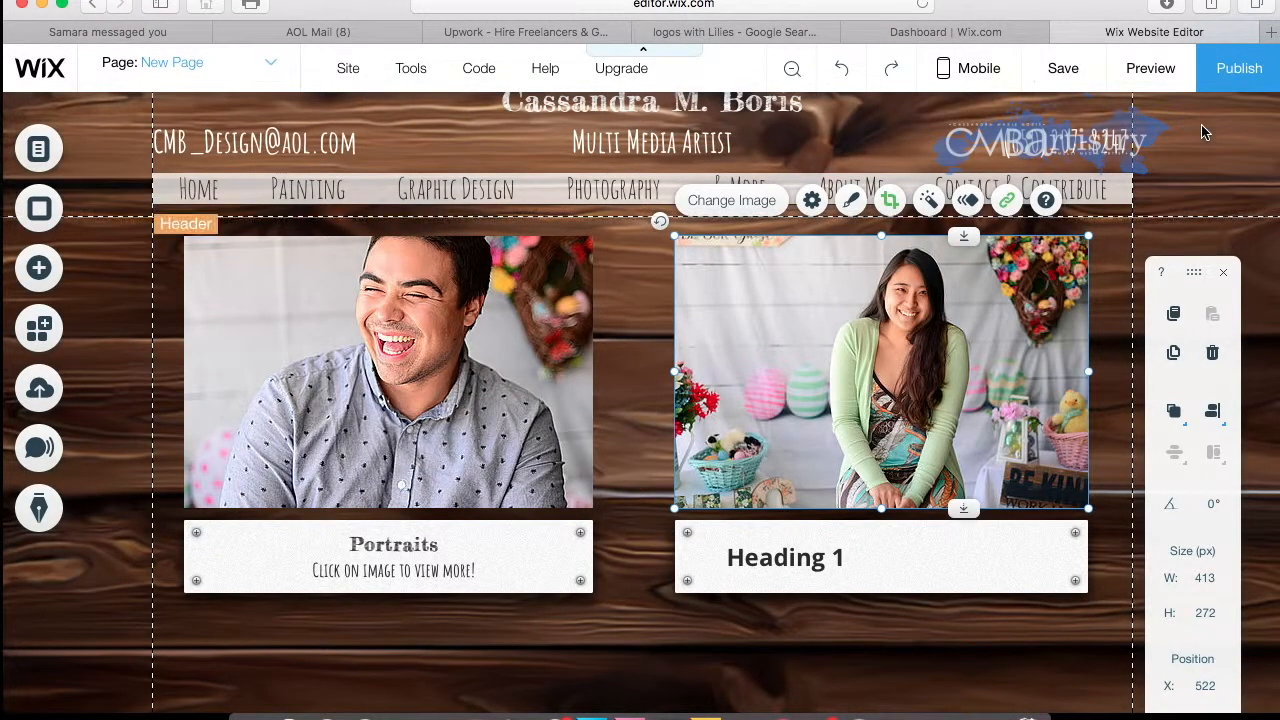
Step: Preview the page, open the lightbox from the linked photo, and advance the slider gallery with its navigation arrow
{"action": "left_click", "coordinate": [1145, 68]}
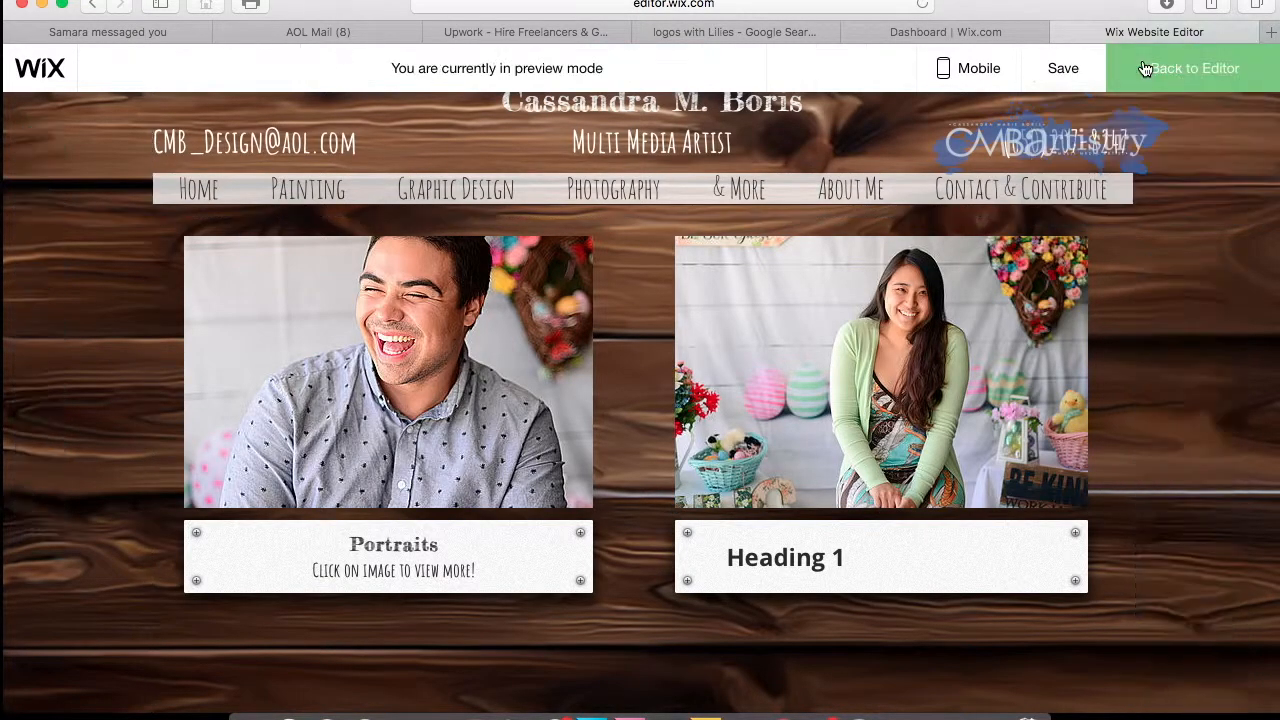
{"action": "left_click", "coordinate": [898, 363]}
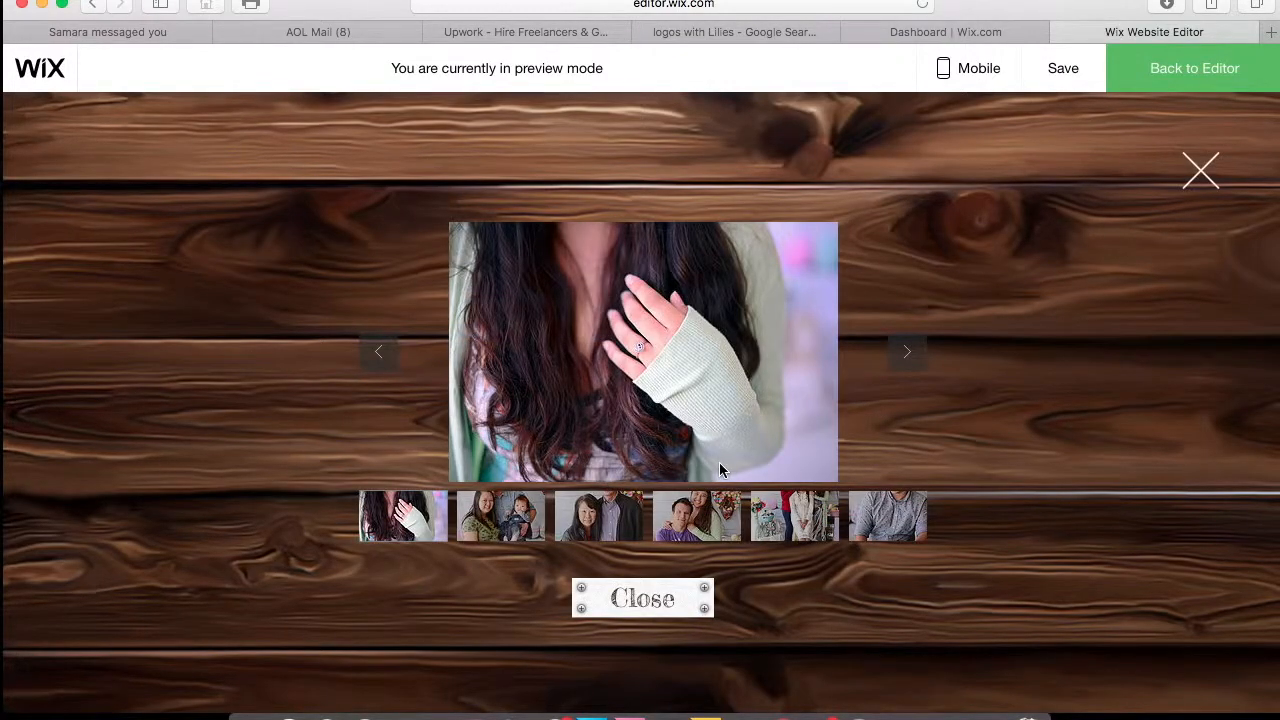
{"action": "left_click", "coordinate": [911, 357]}
{"action": "left_click", "coordinate": [905, 357]}
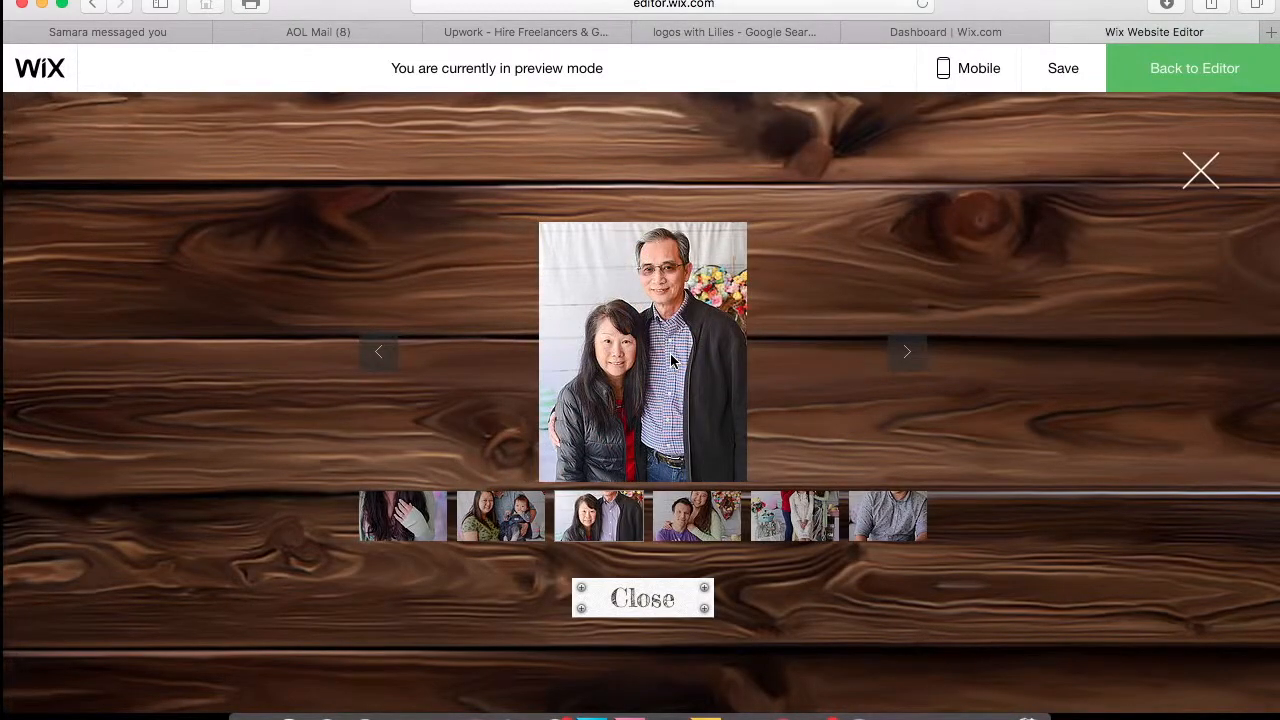
Step: Open the couple's photo in its pop-up, page forward through two more images, and close the pop-up
{"action": "left_click", "coordinate": [672, 361]}
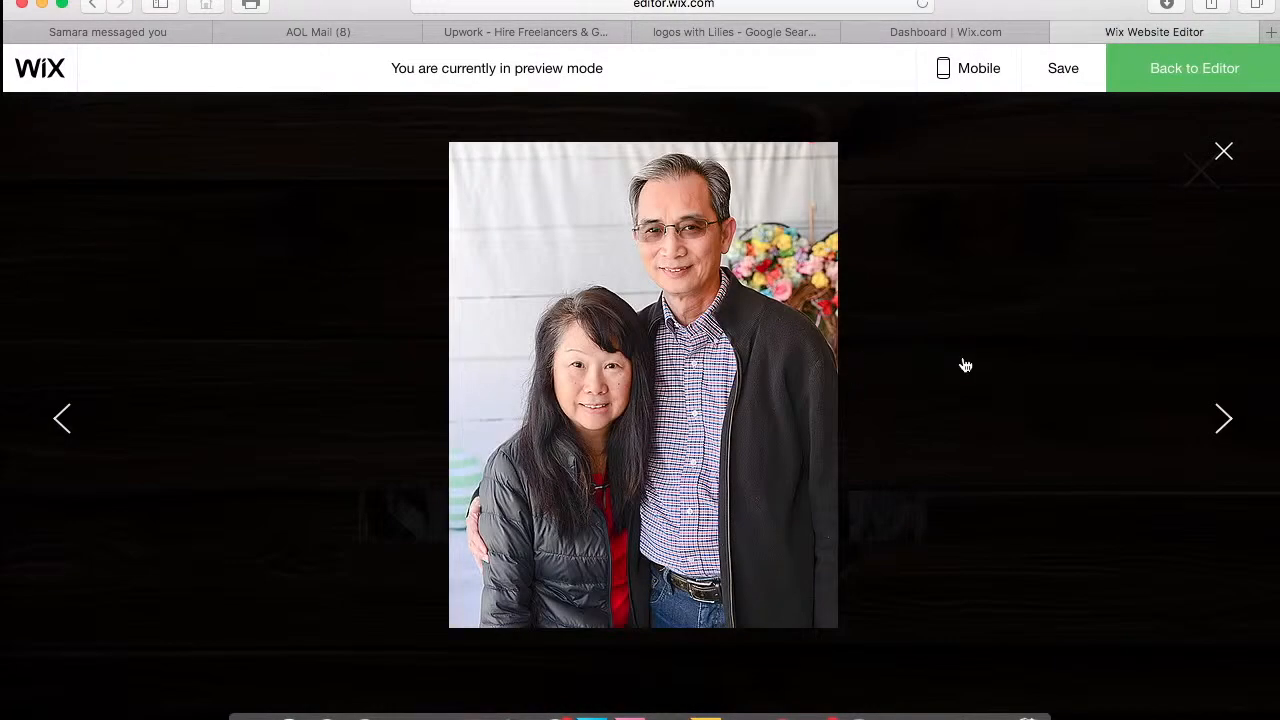
{"action": "left_click", "coordinate": [1224, 418]}
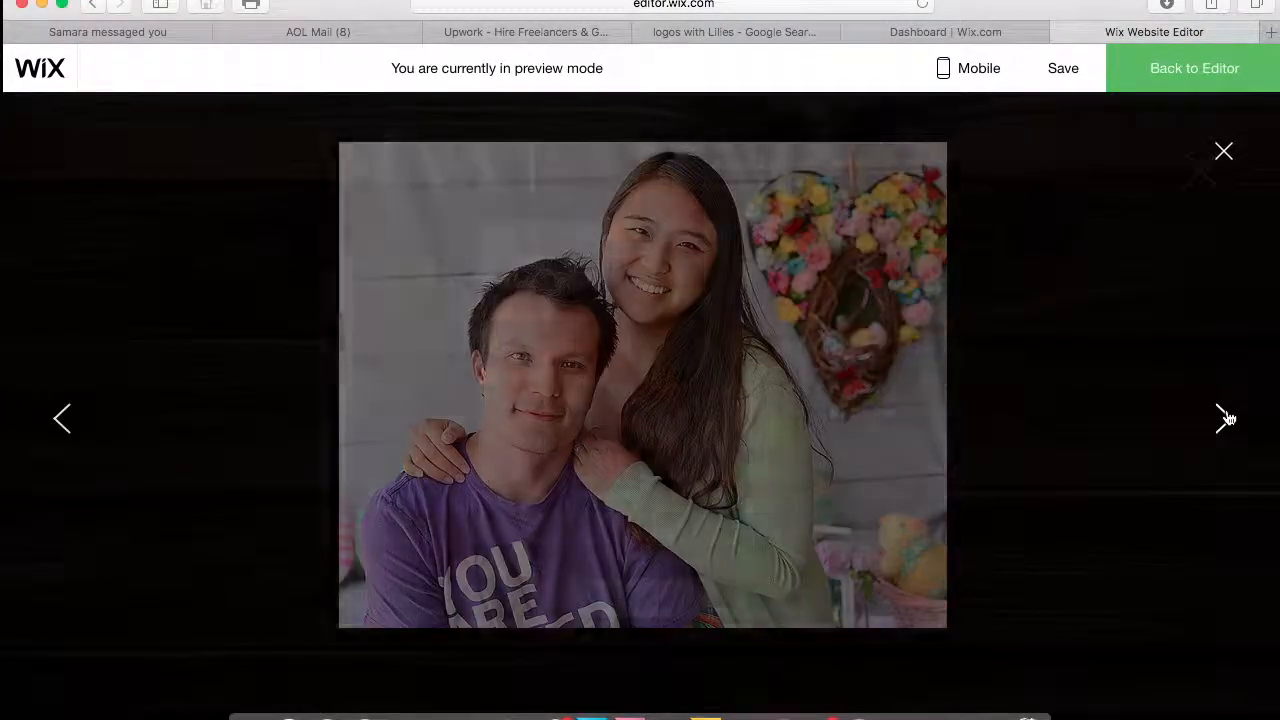
{"action": "left_click", "coordinate": [1226, 418]}
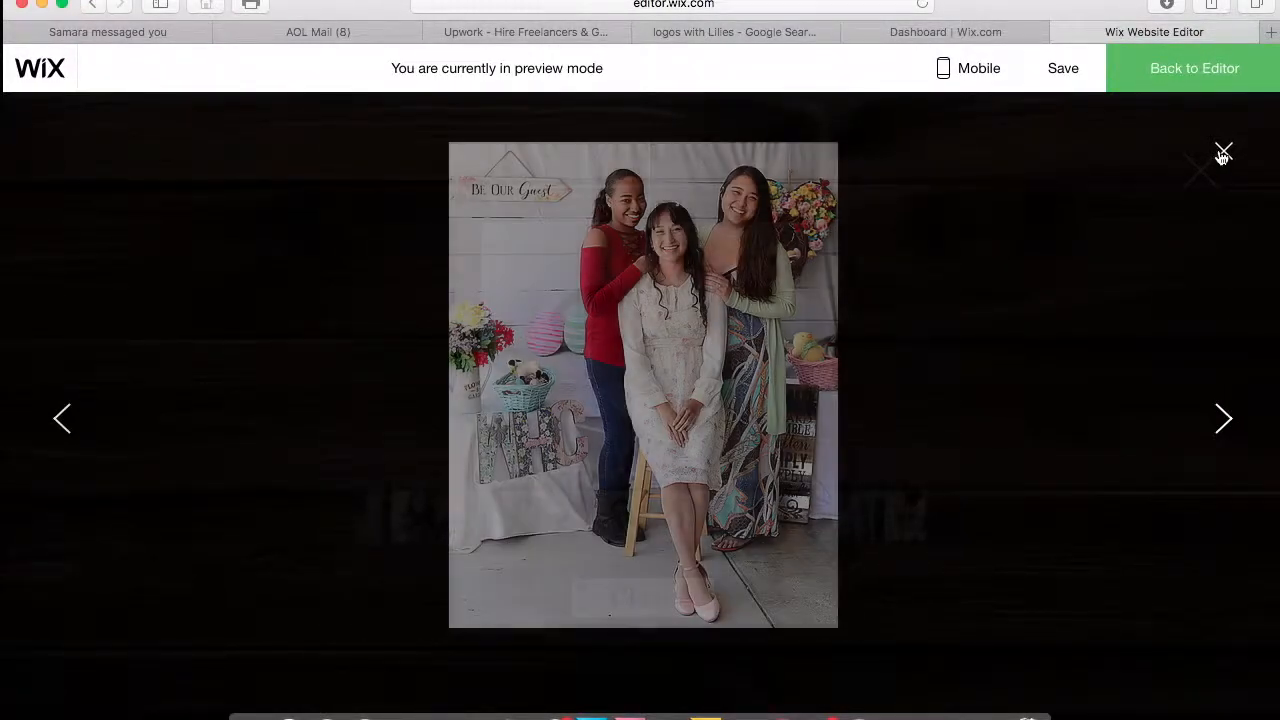
{"action": "left_click", "coordinate": [1224, 155]}
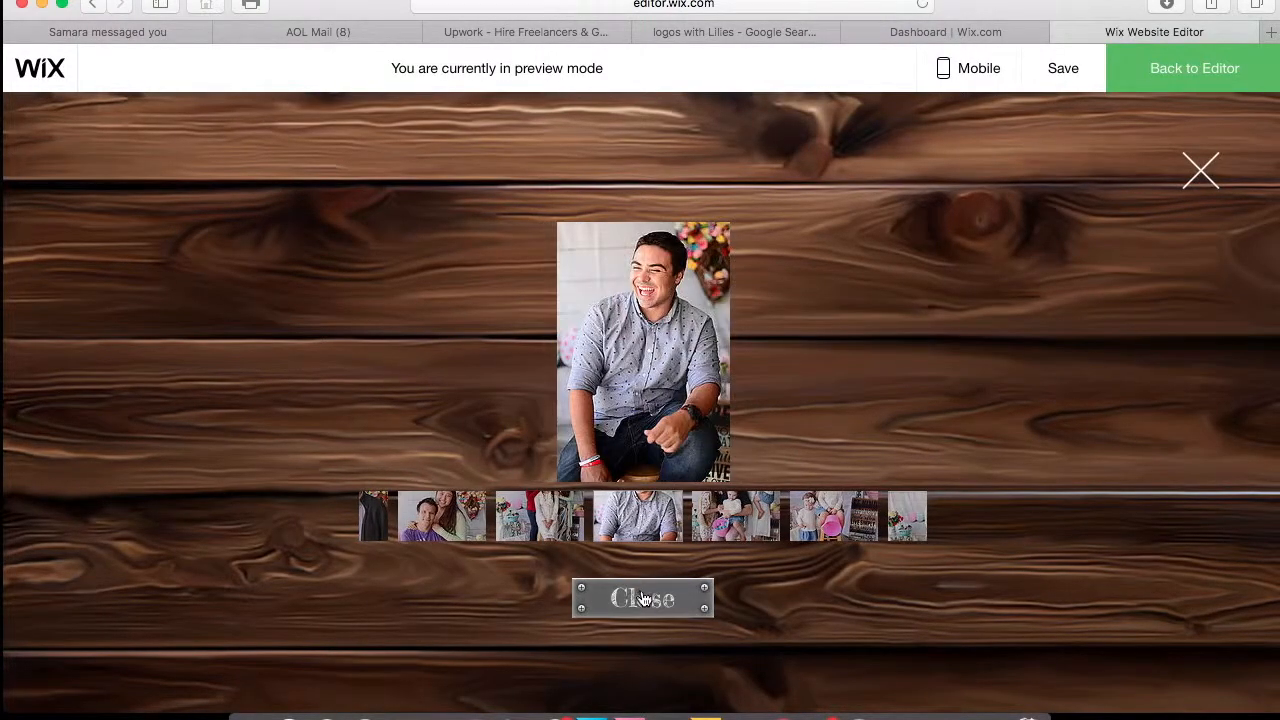
Step: Close the open lightbox, check the one linked to the man's photo above the Portraits caption, and return to the editor
{"action": "left_click", "coordinate": [643, 598]}
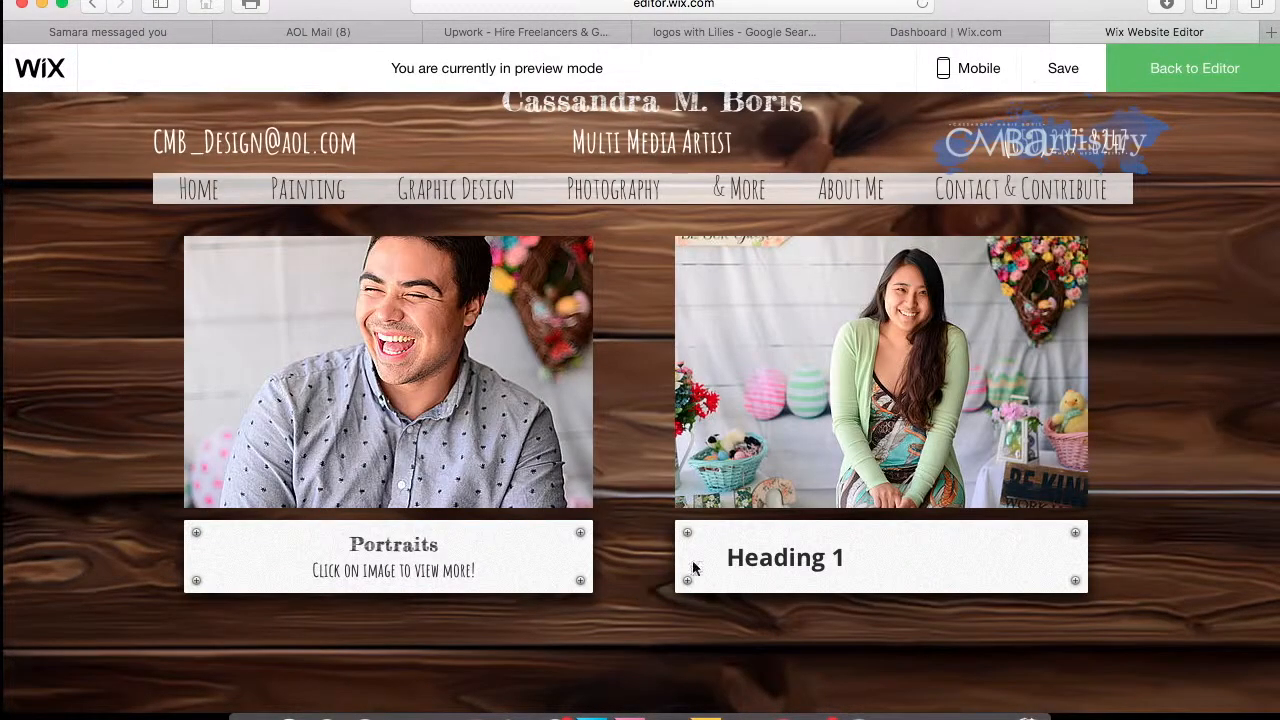
{"action": "scroll", "coordinate": [695, 435], "scroll_direction": "down", "scroll_amount": 2}
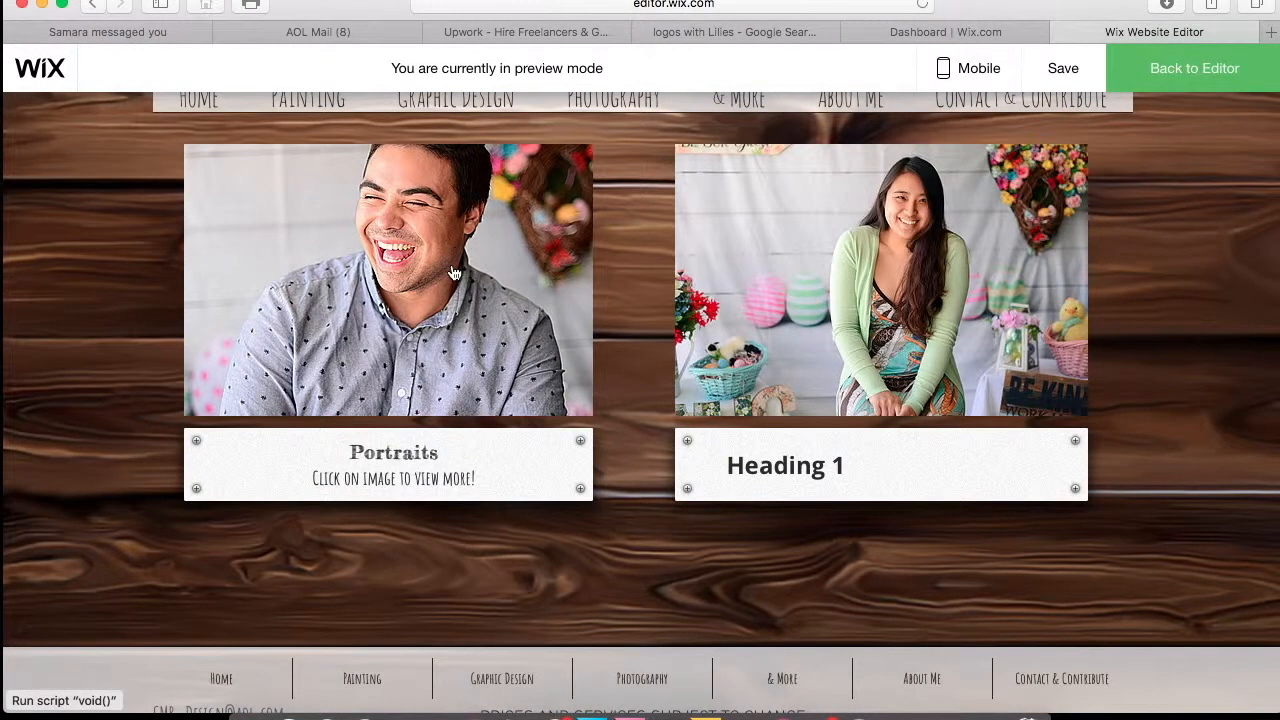
{"action": "left_click", "coordinate": [453, 272]}
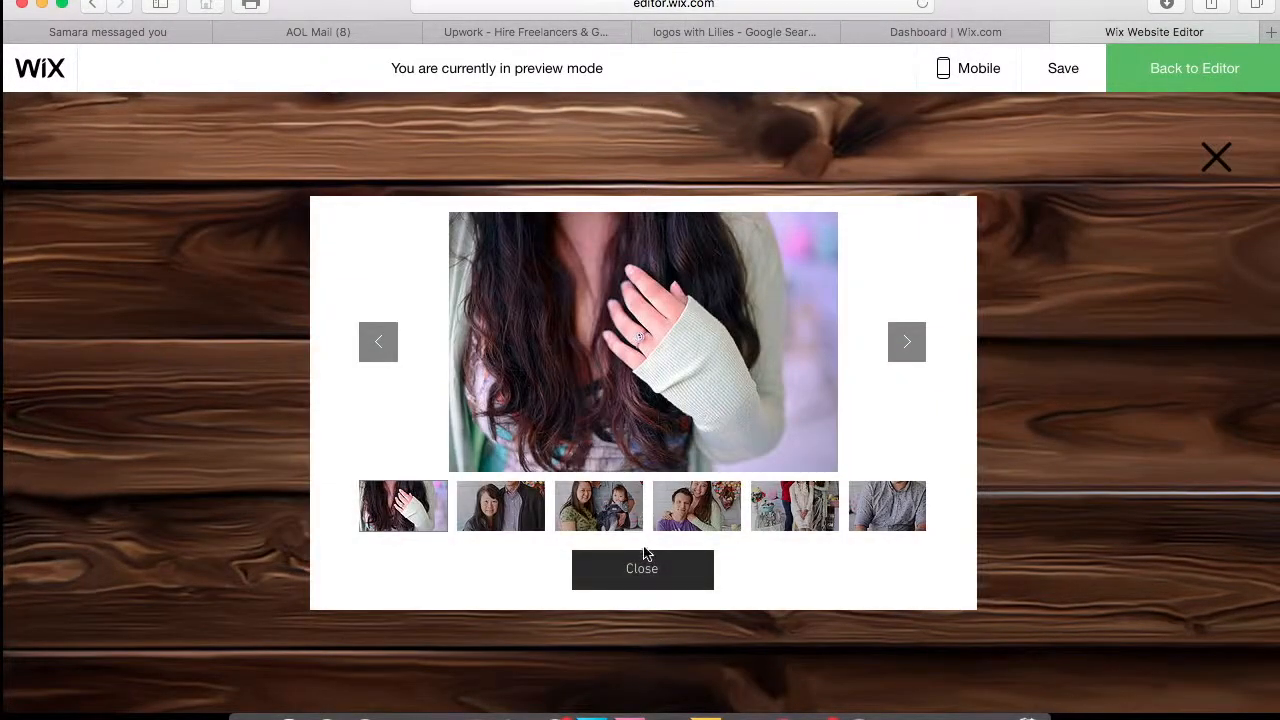
{"action": "left_click", "coordinate": [643, 568]}
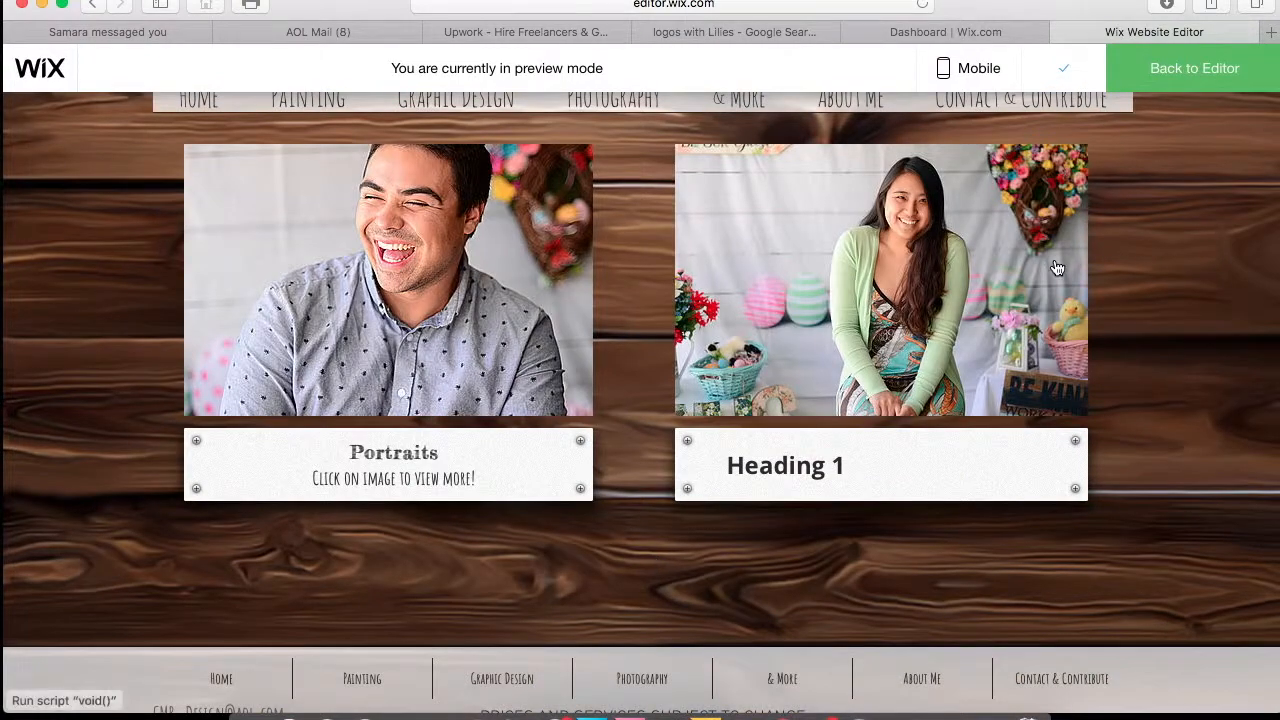
{"action": "scroll", "coordinate": [1160, 110], "scroll_direction": "up", "scroll_amount": 4}
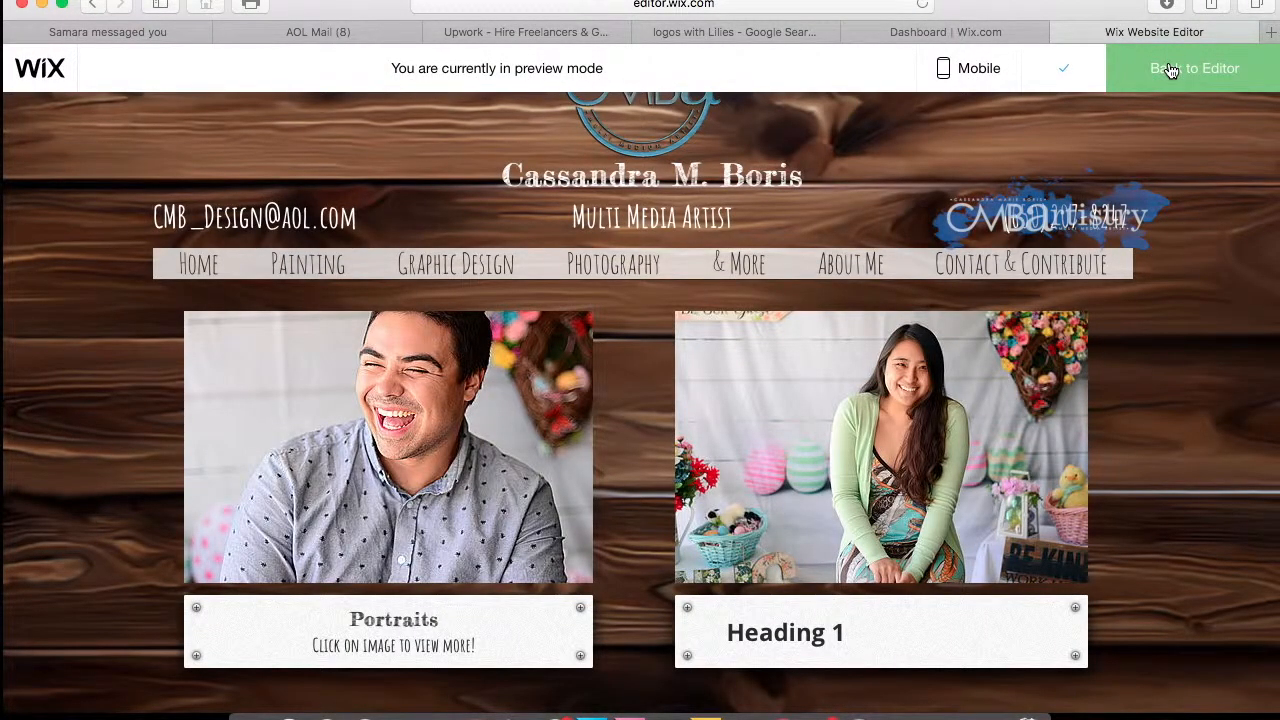
{"action": "left_click", "coordinate": [1171, 70]}
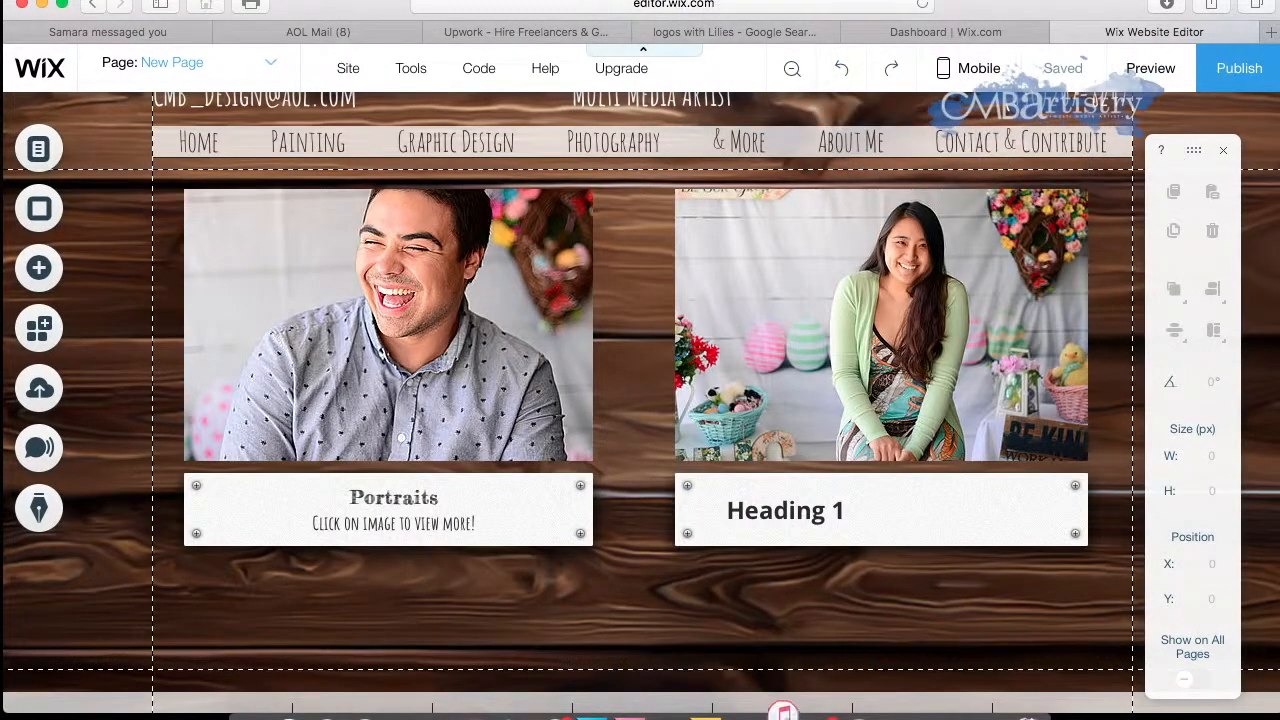